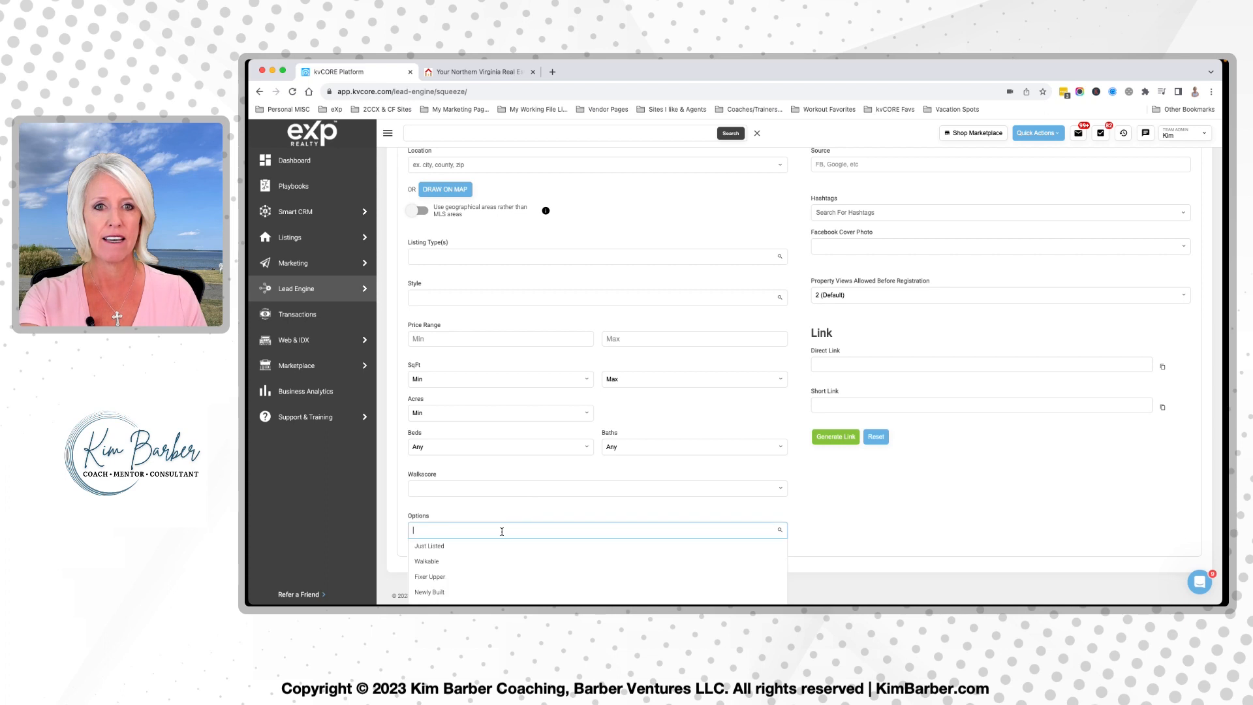
Add the Reduced option to the search criteria and set the location to the county of Loudoun, VA.
text(Red)
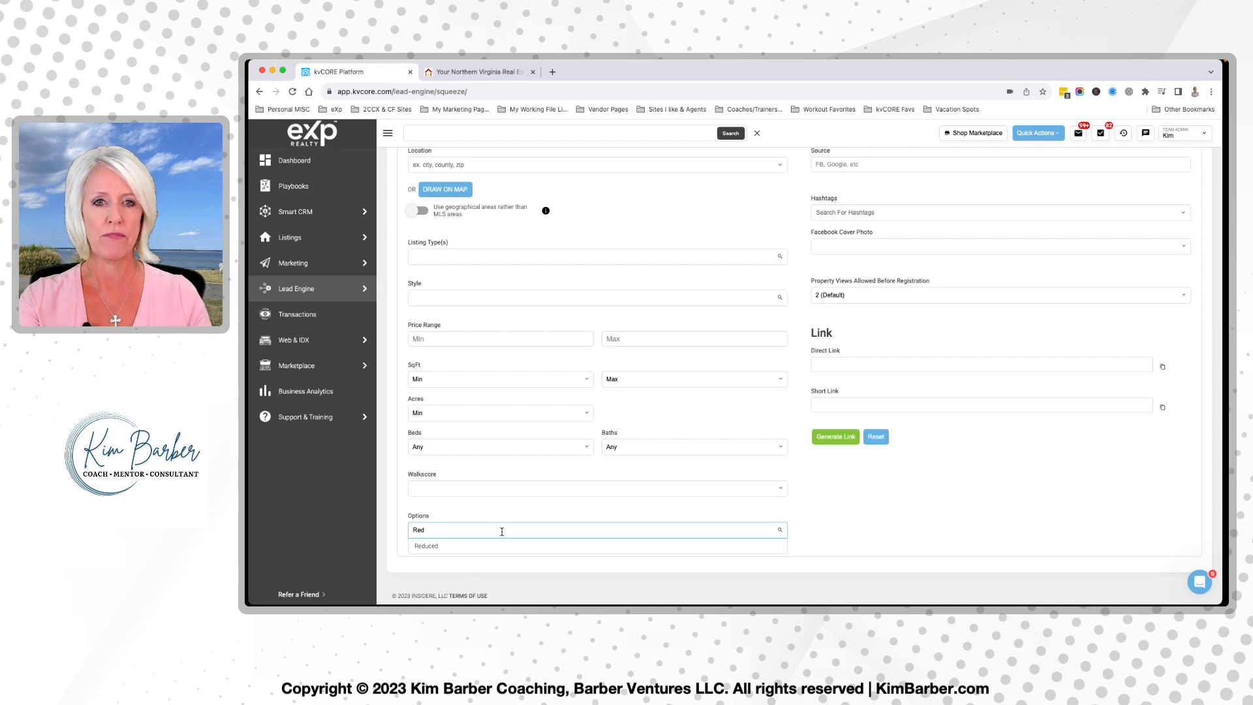
click(468, 552)
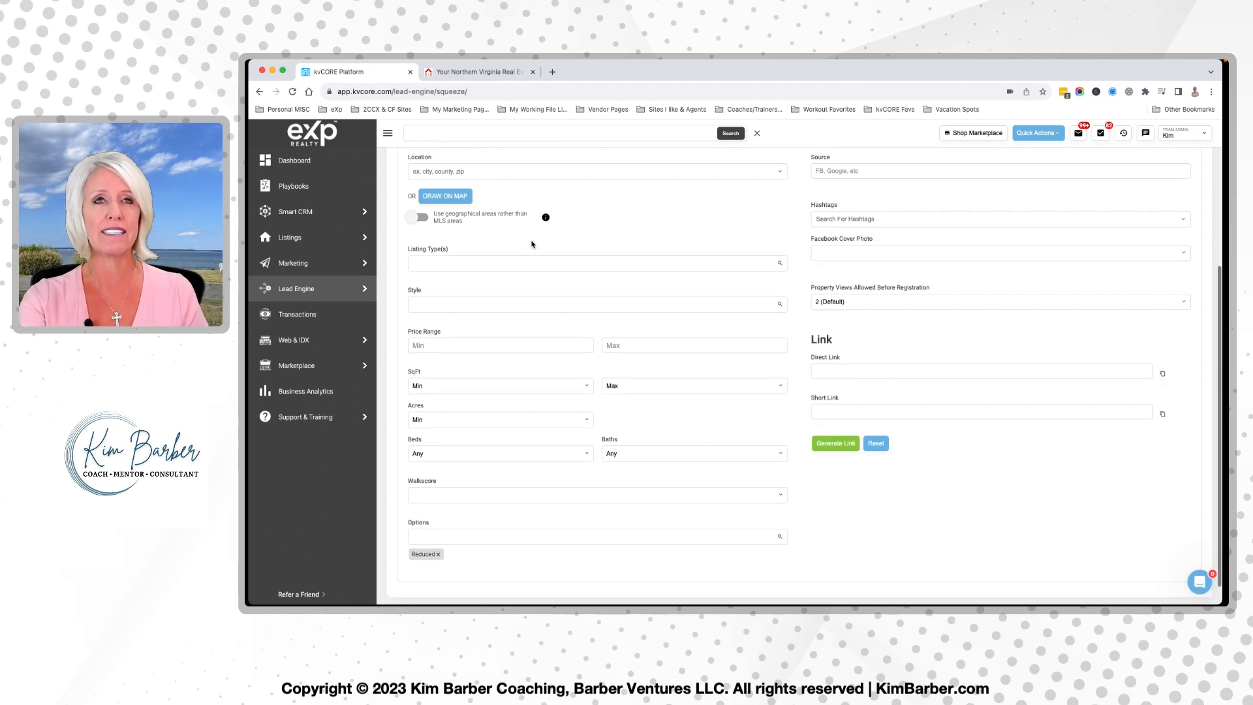
scroll(533, 246, up, 1)
click(492, 195)
text(4)
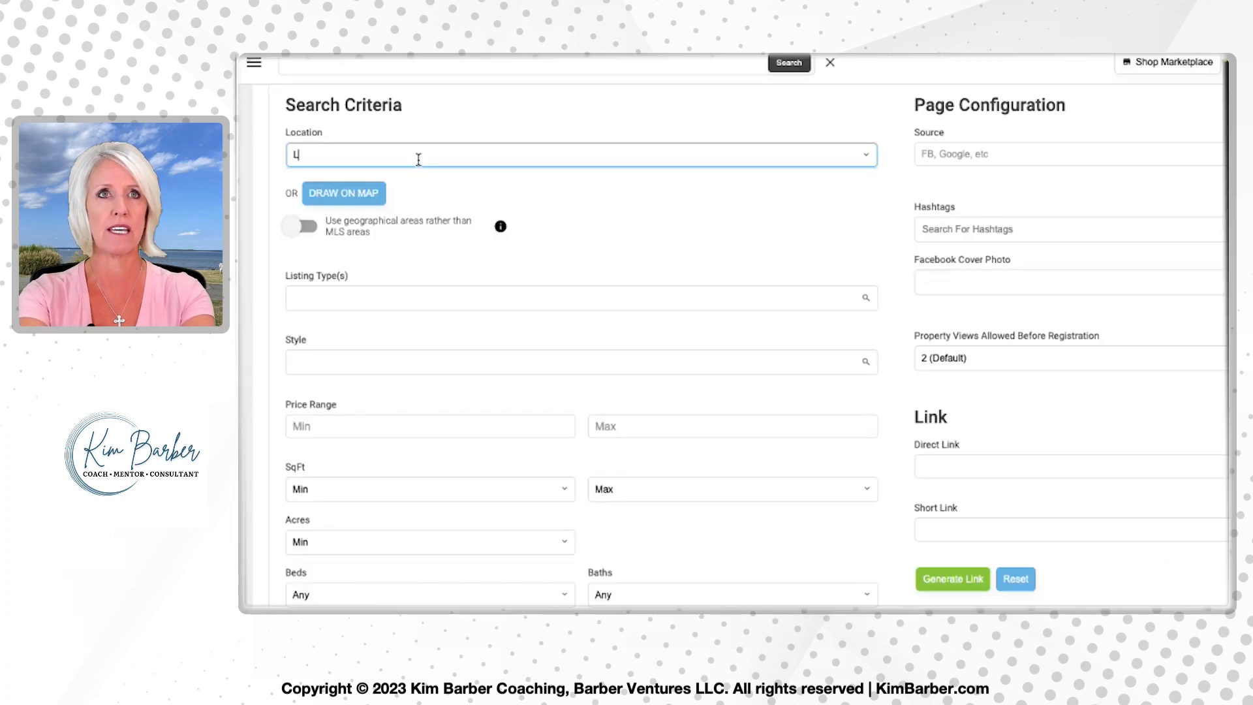
text(oudoun)
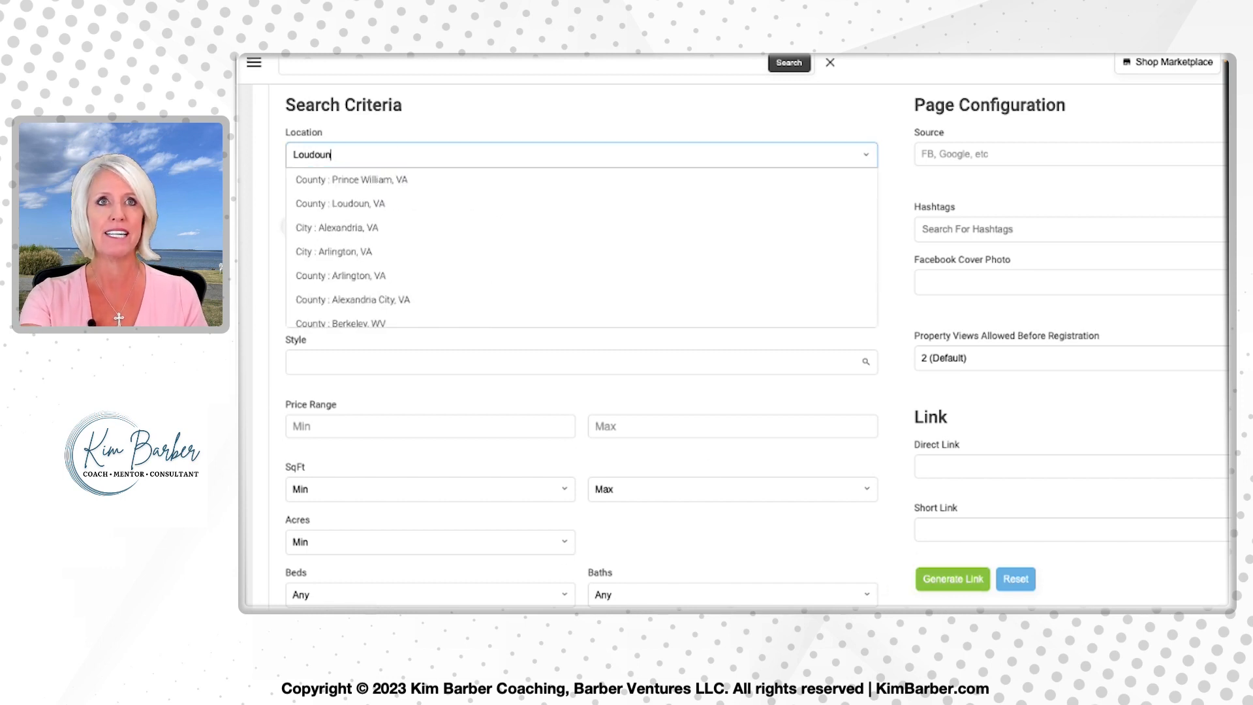
click(392, 206)
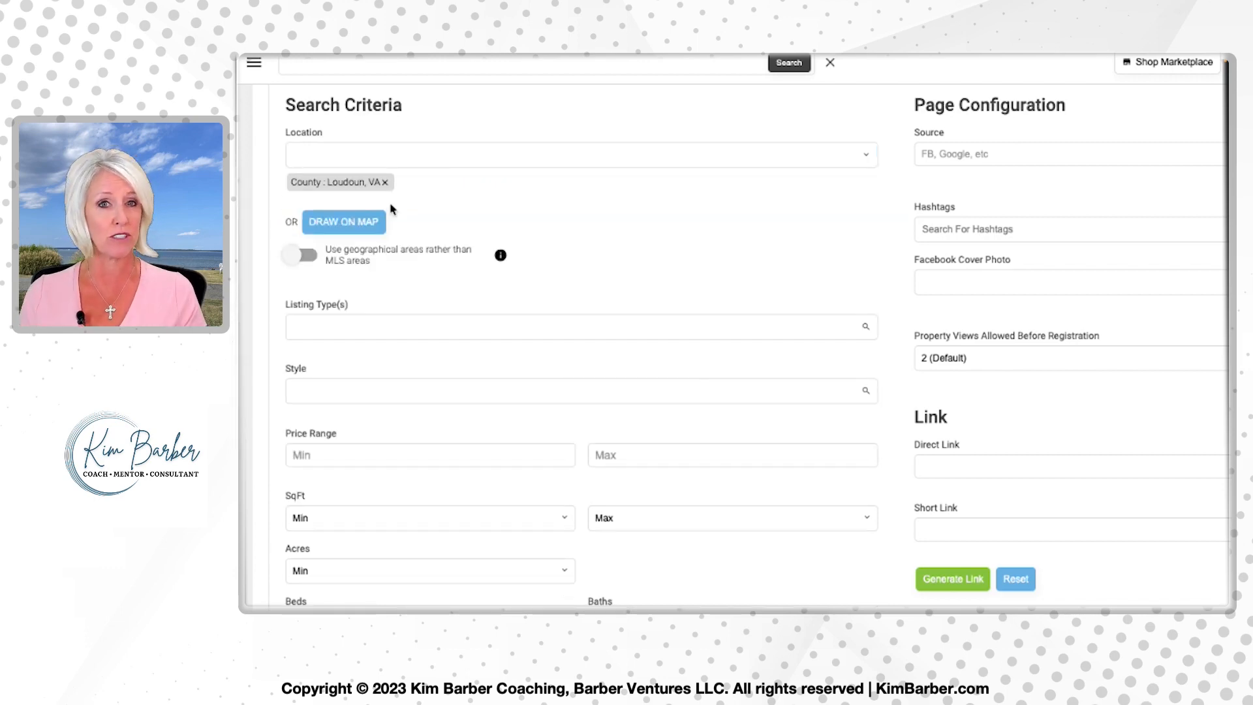
Add Condos, Single Family and Townhouse as listing types in the search criteria.
click(385, 319)
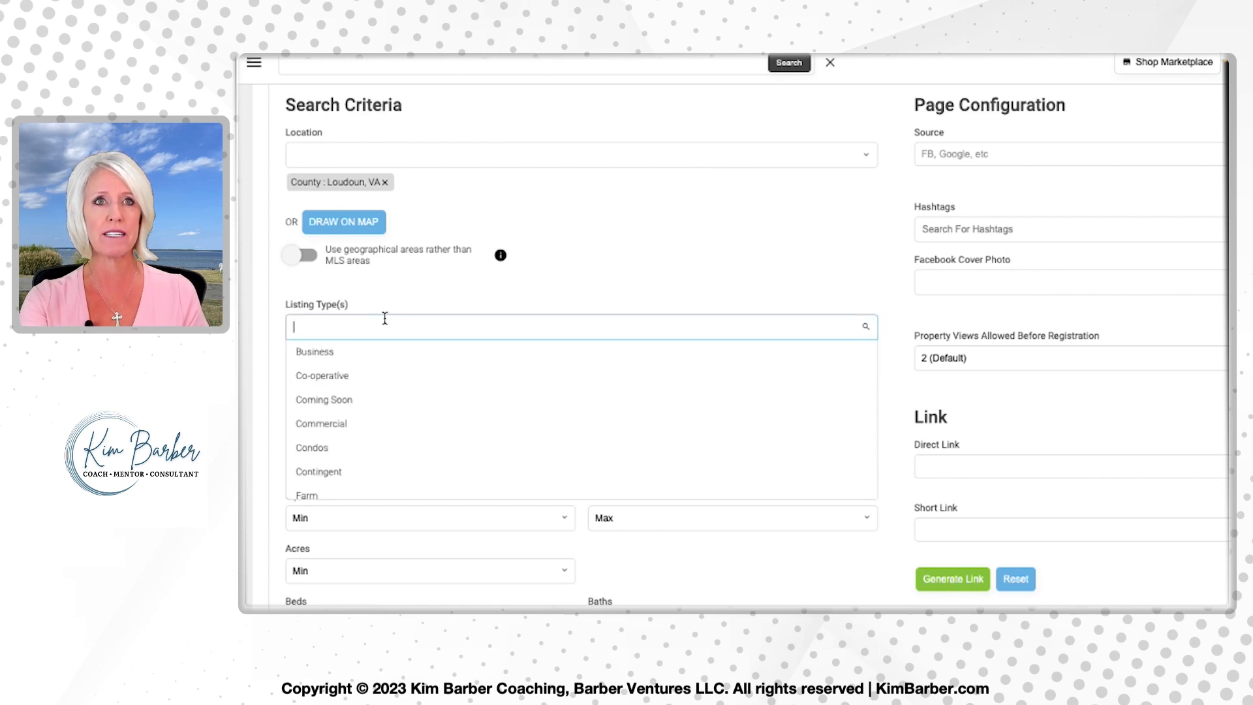
scroll(372, 459, down, 1)
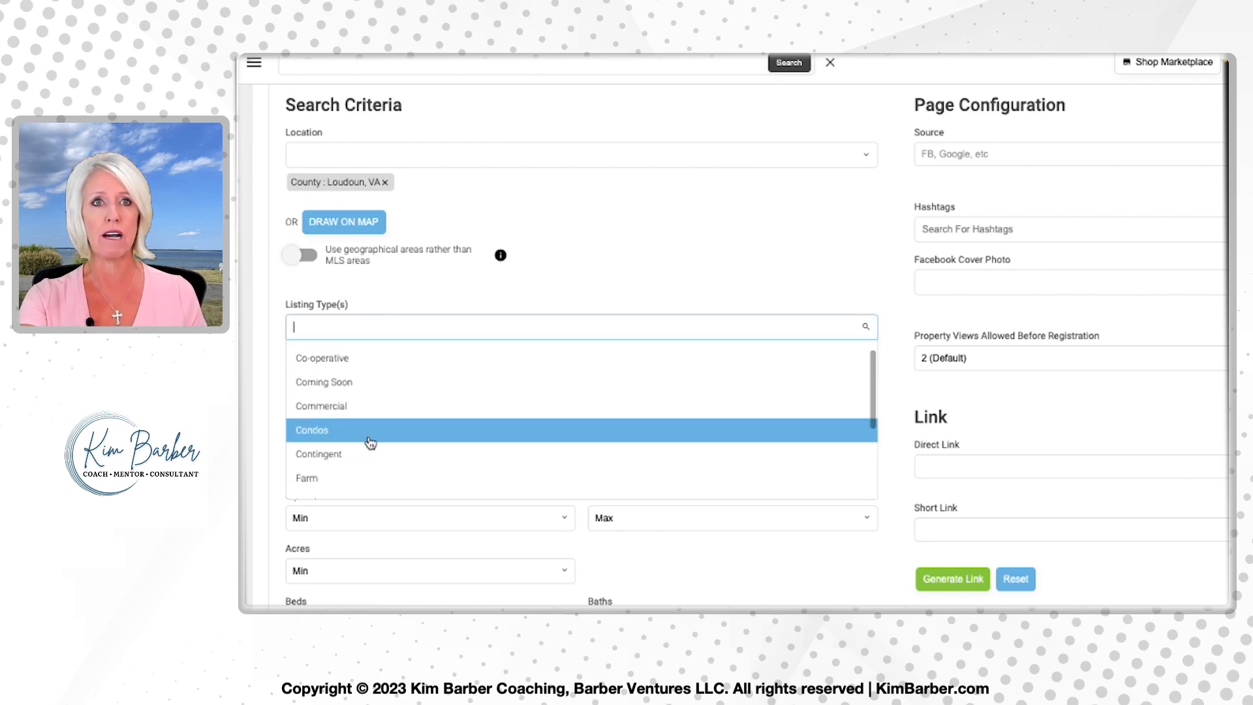
click(368, 435)
click(359, 330)
scroll(383, 420, down, 4)
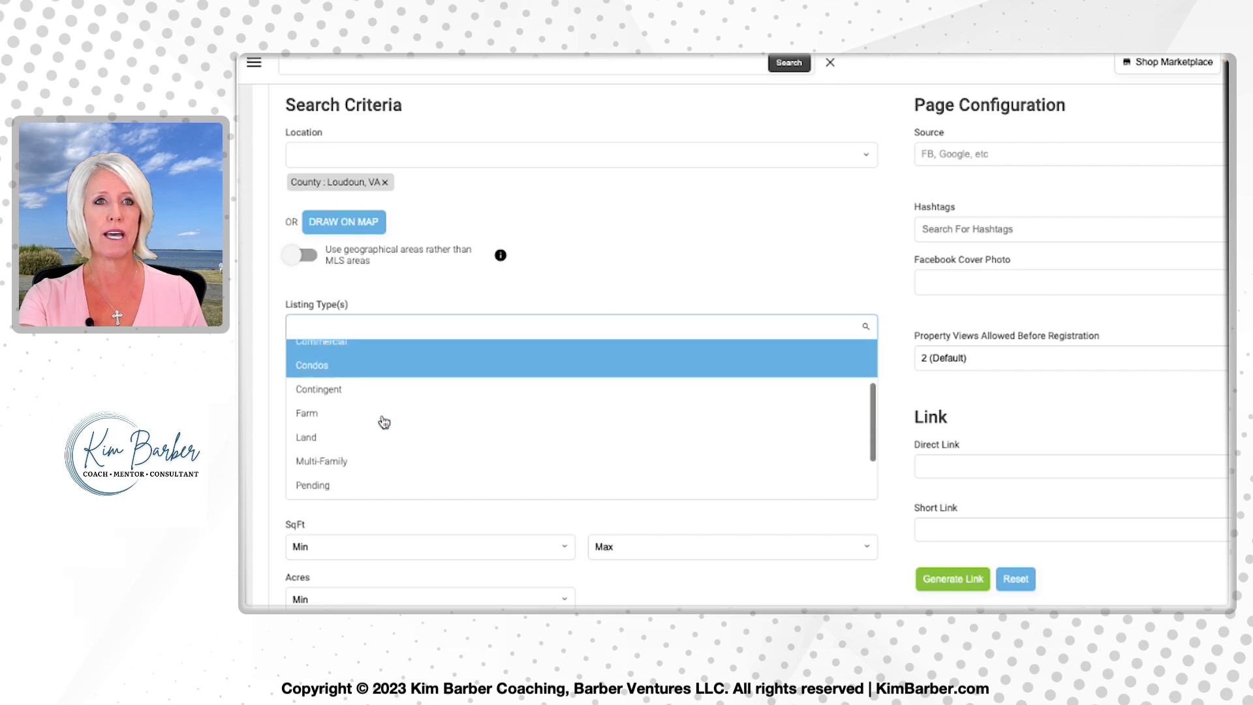
click(370, 466)
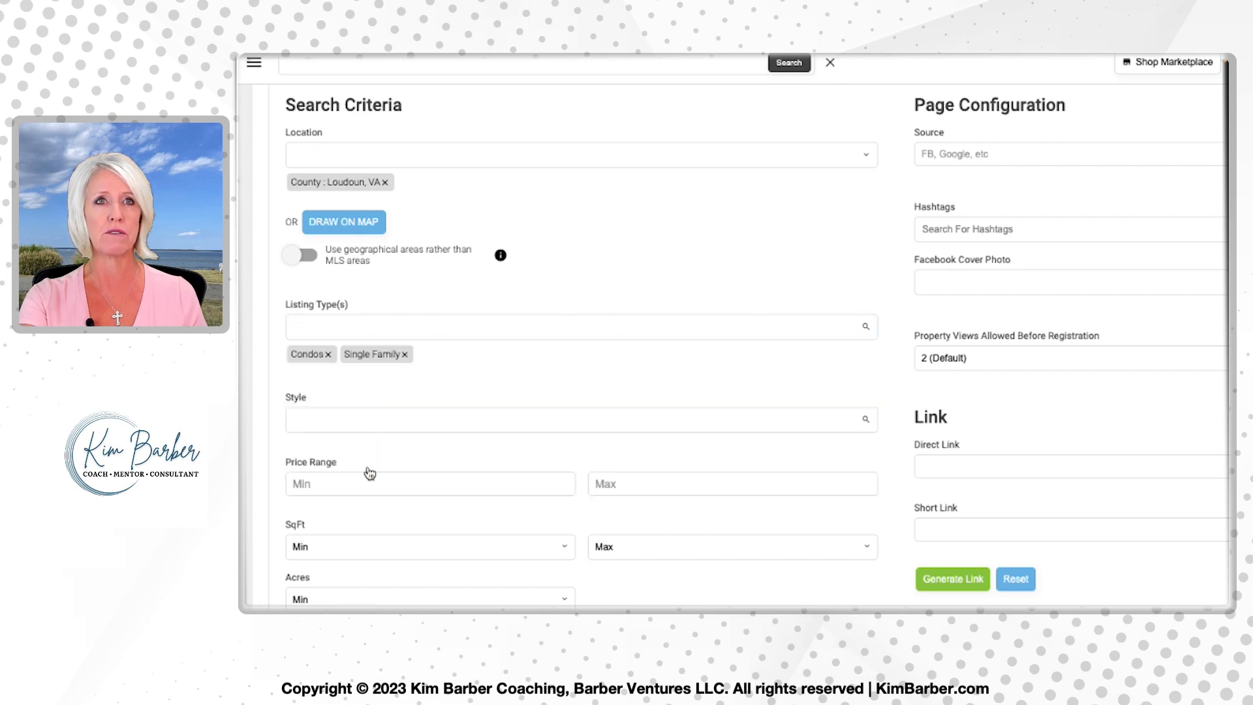
click(376, 345)
scroll(376, 424, down, 5)
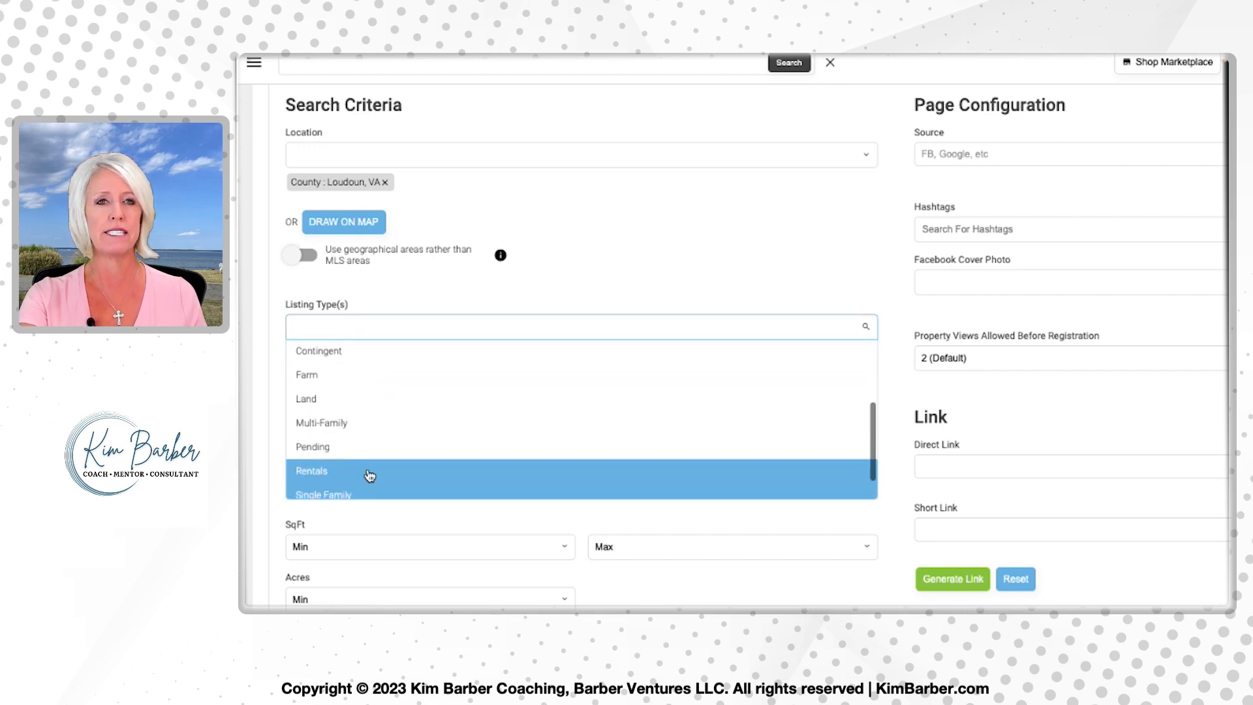
click(357, 488)
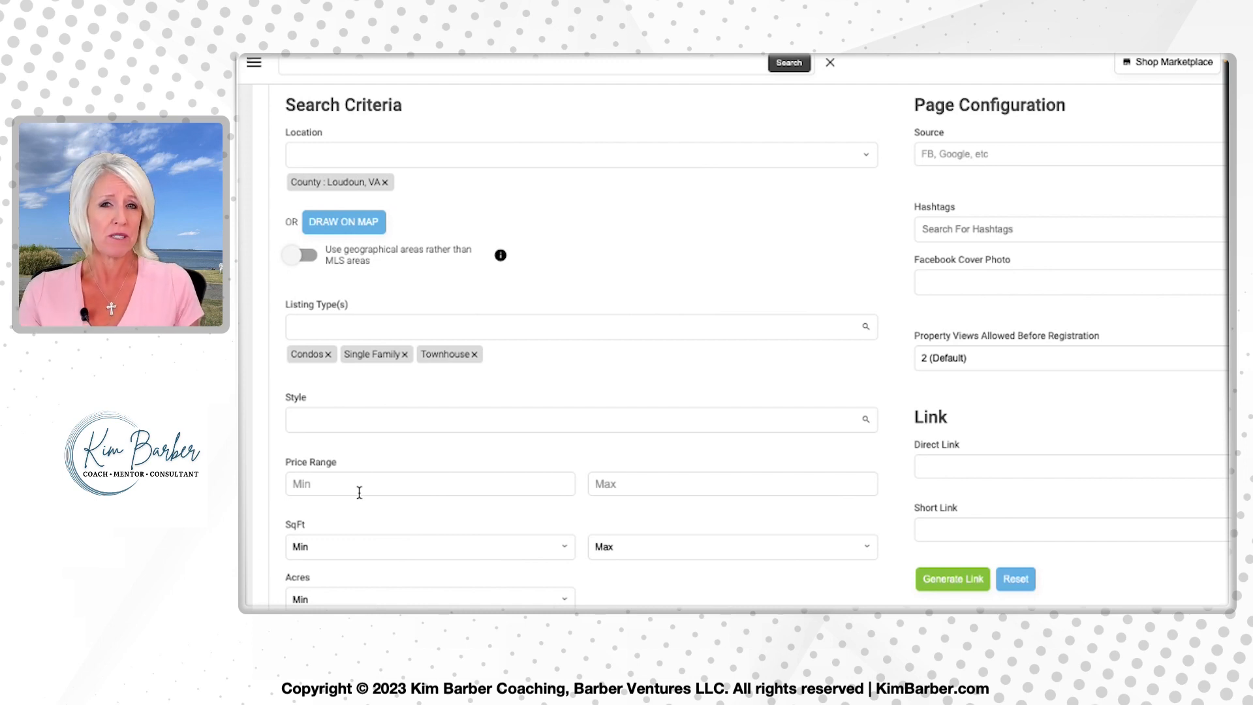
Set the price range to a minimum of $500,000 and a maximum of $850,000.
scroll(359, 492, down, 2)
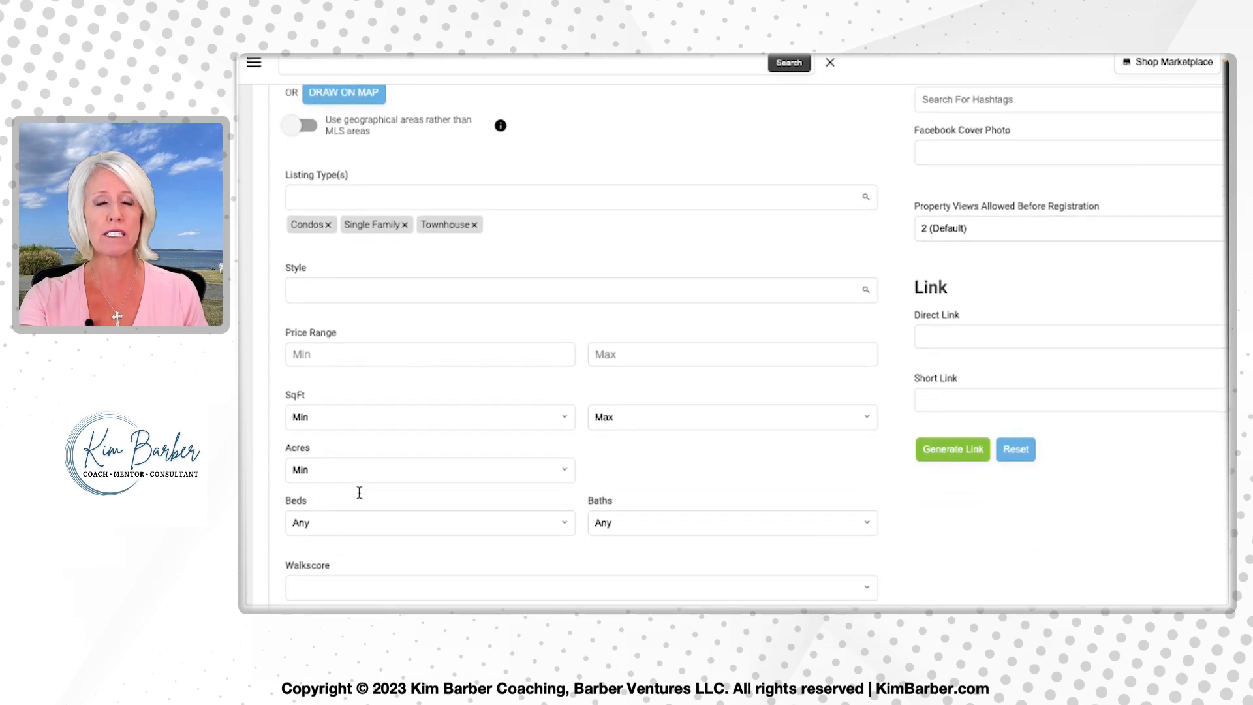
click(364, 358)
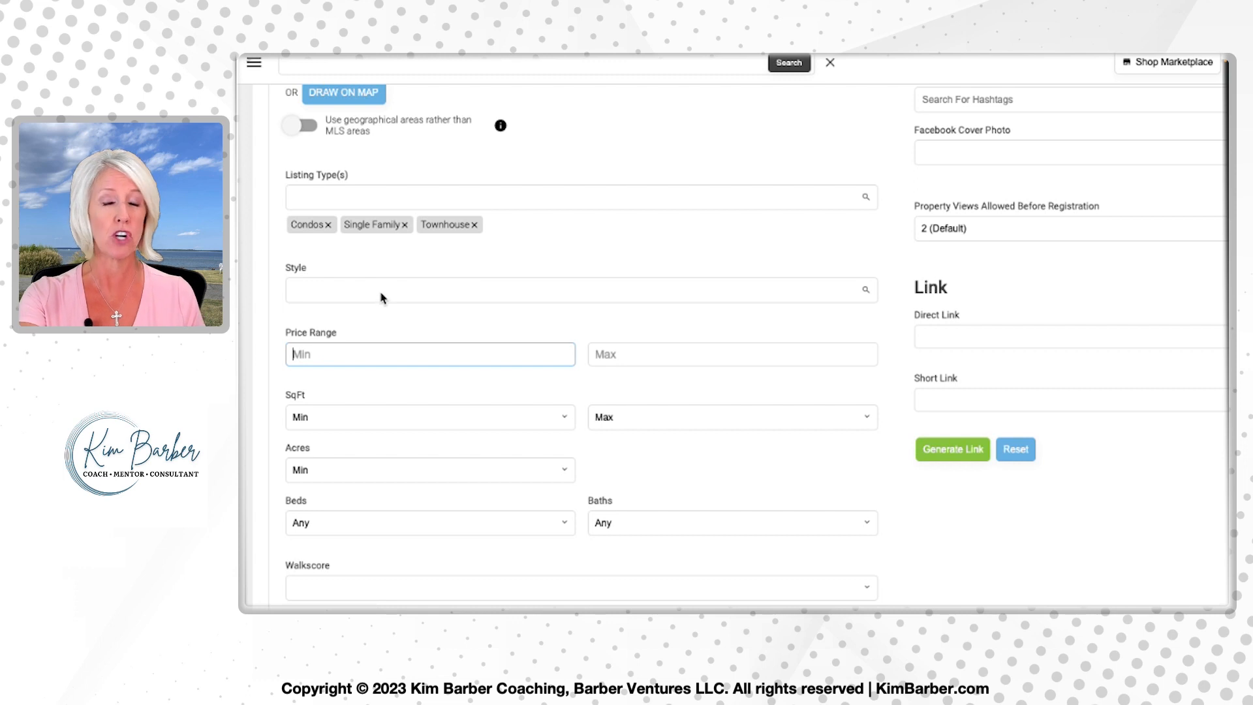
scroll(381, 291, up, 1)
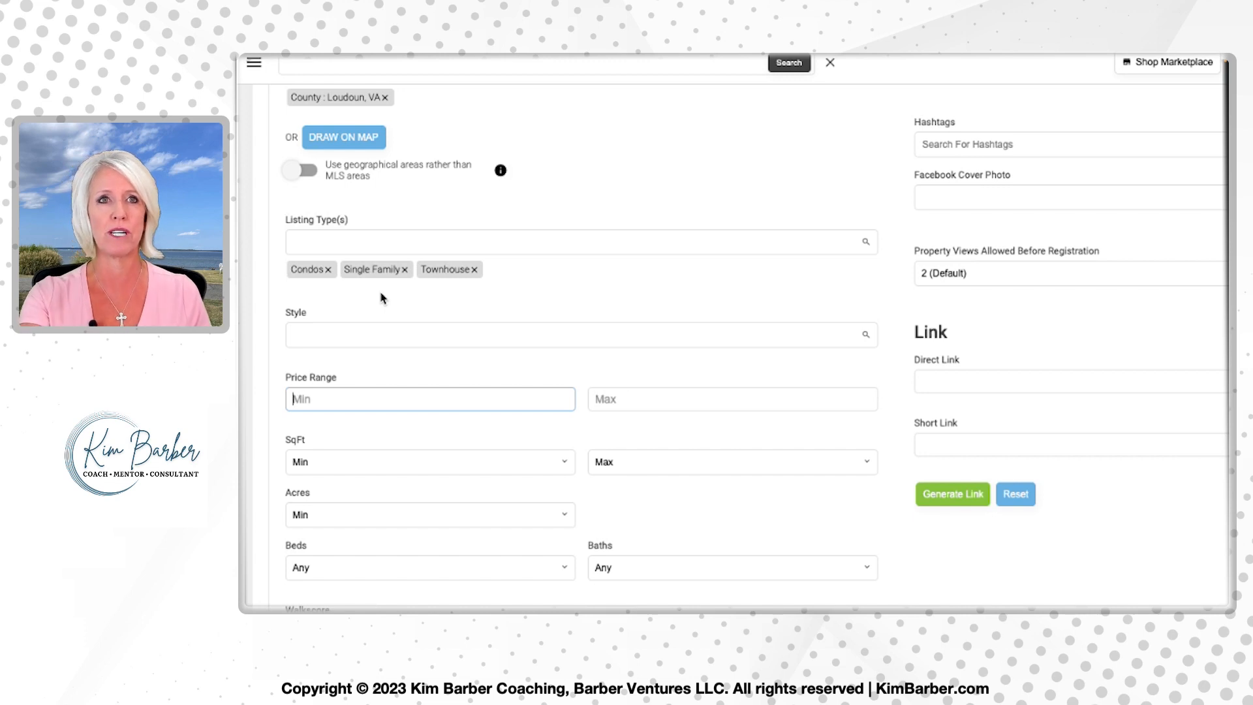
text(500)
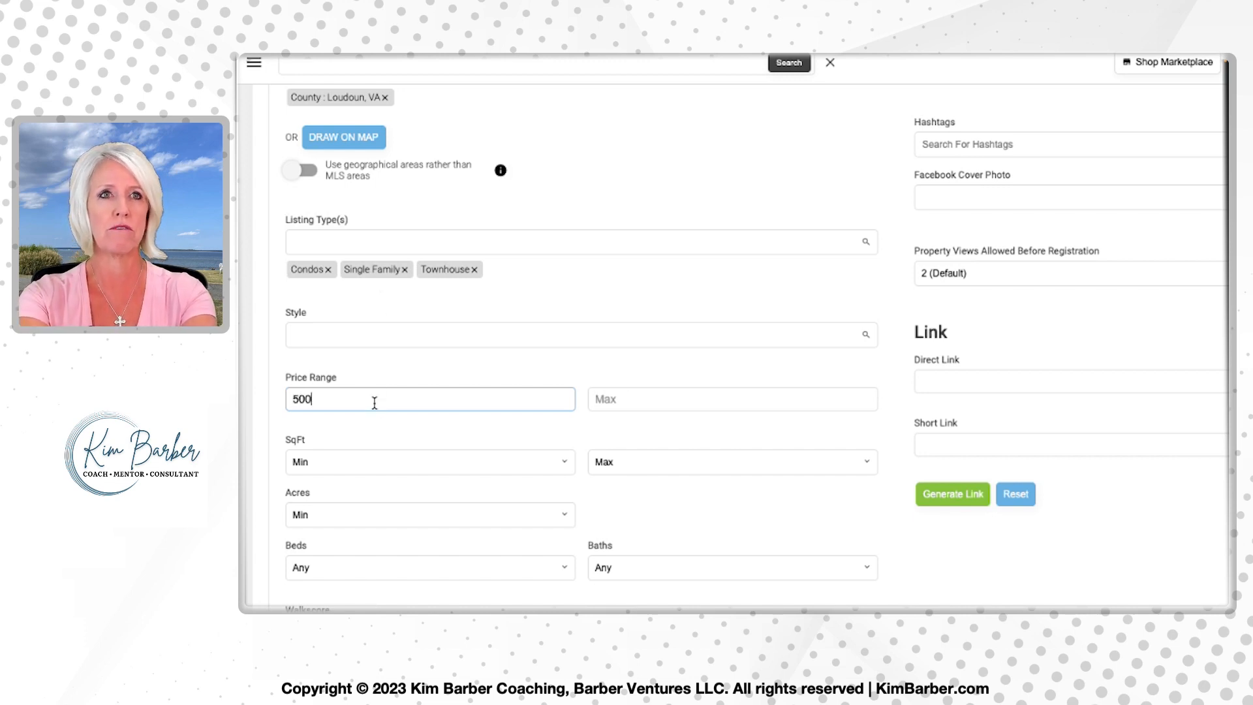
text(,000)
key(Tab)
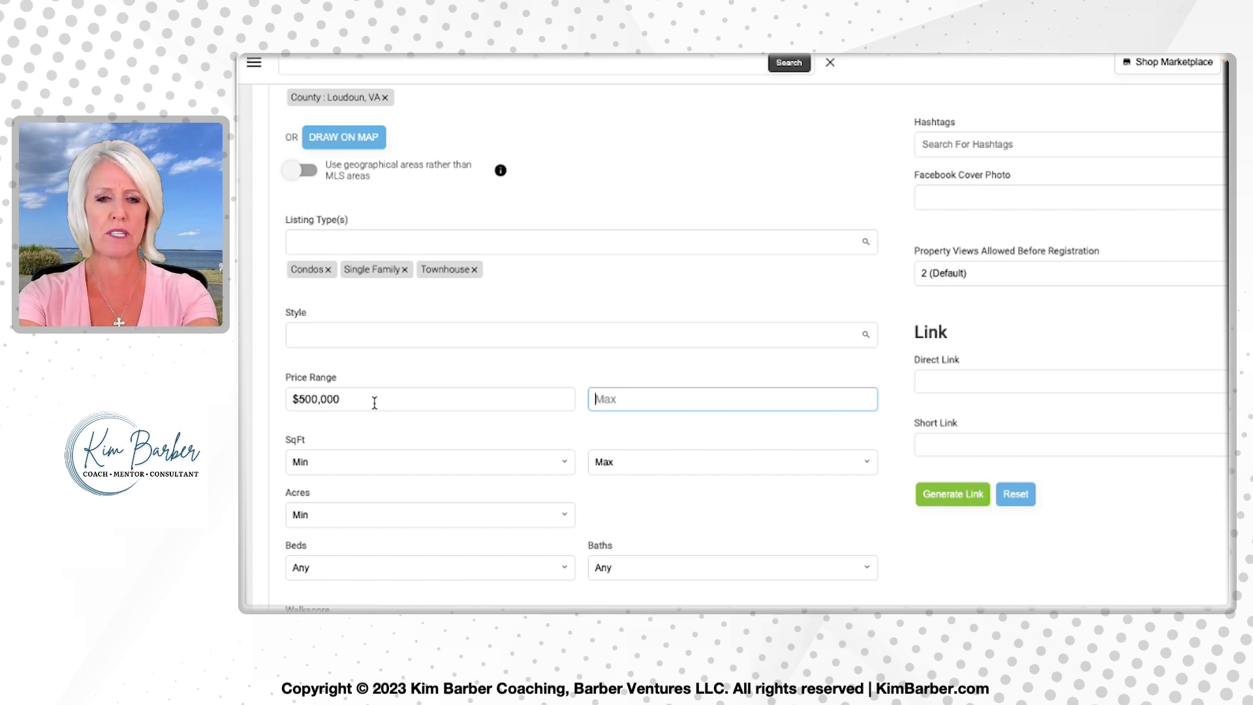
text(850000)
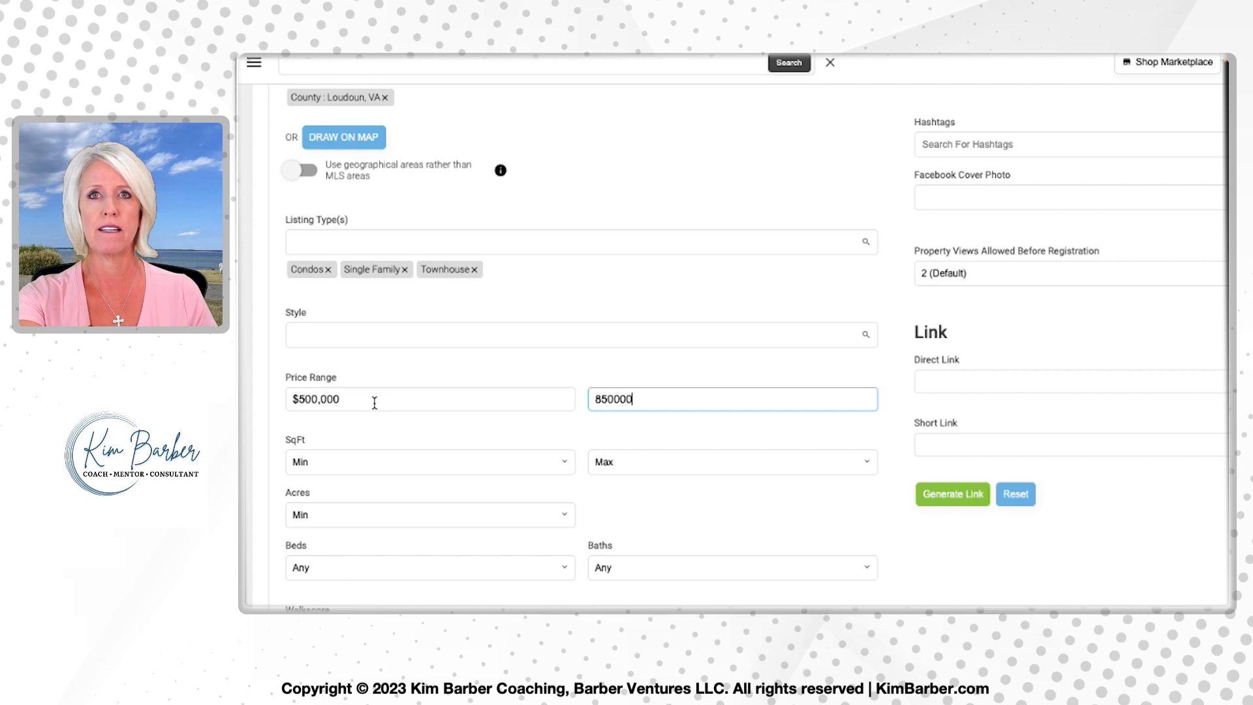
scroll(828, 534, down, 1)
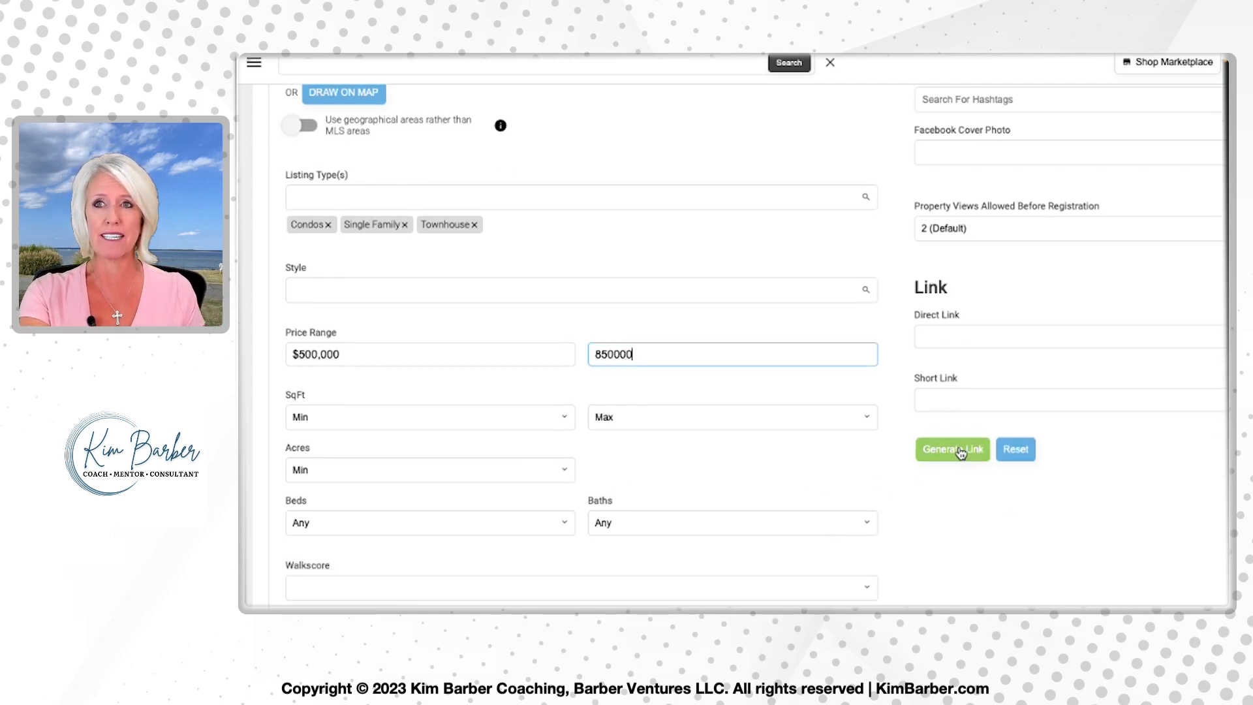
scroll(960, 453, up, 2)
click(976, 202)
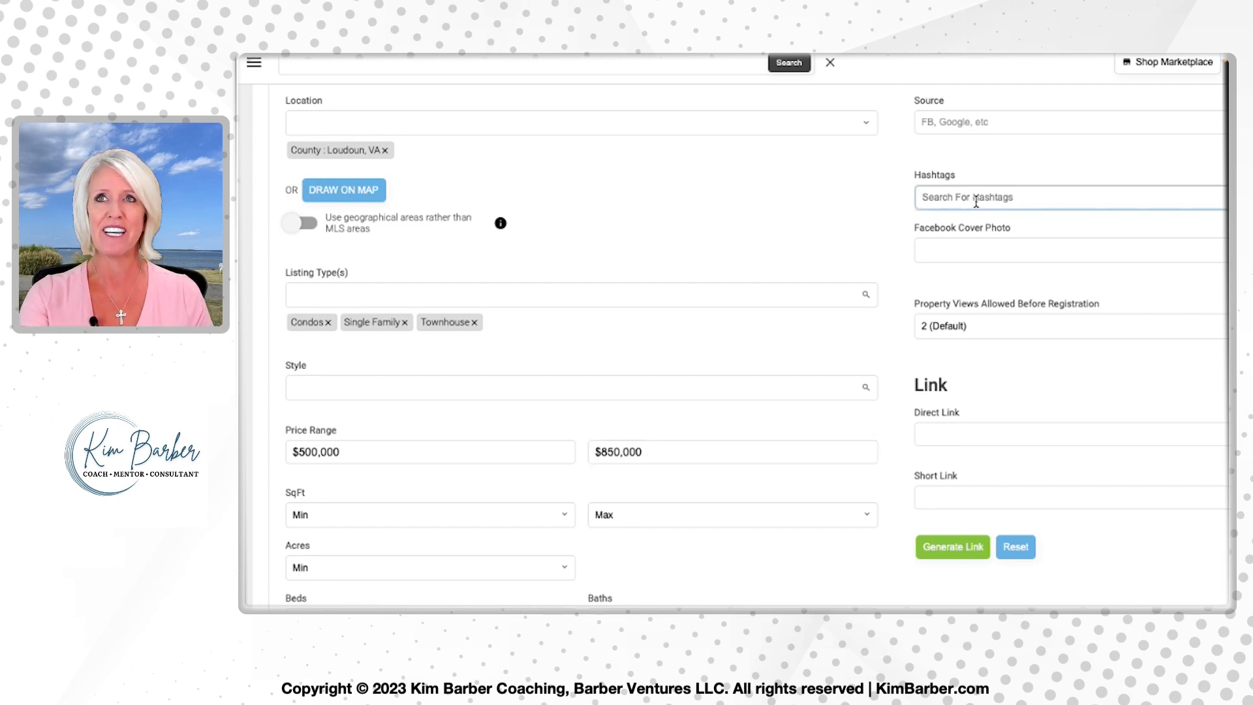
text(20)
key(BackSpace)
key(BackSpace)
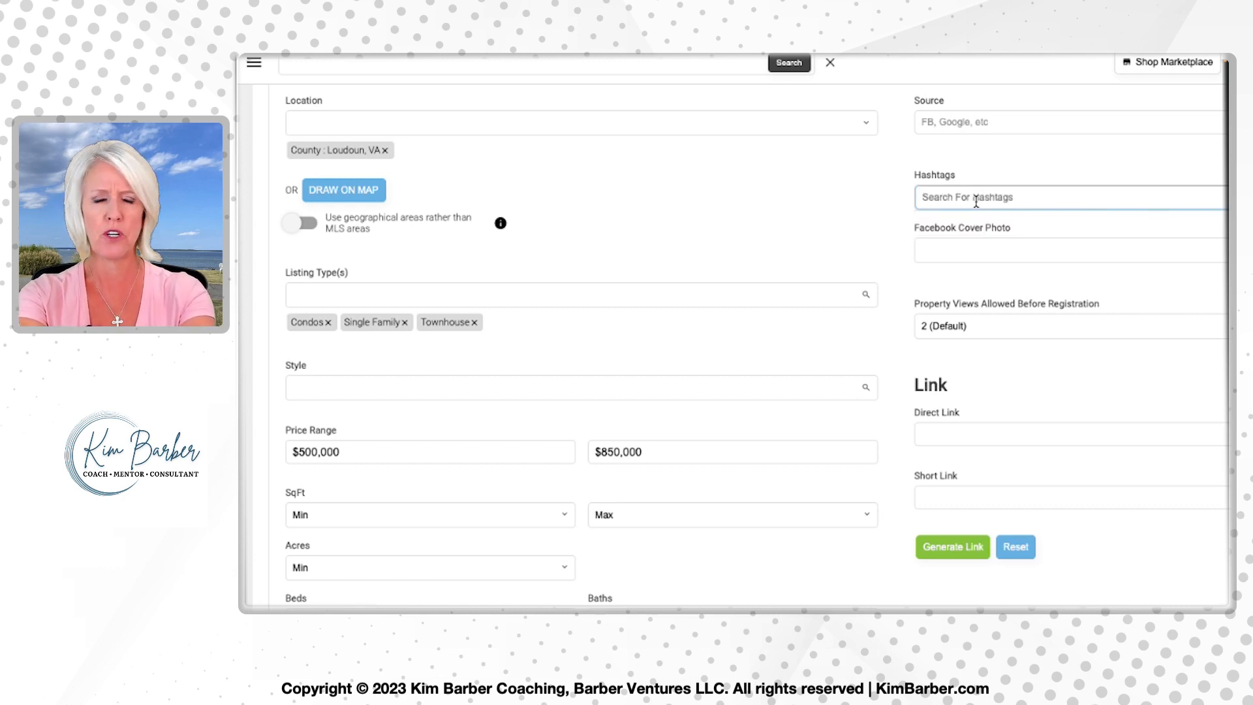
click(976, 202)
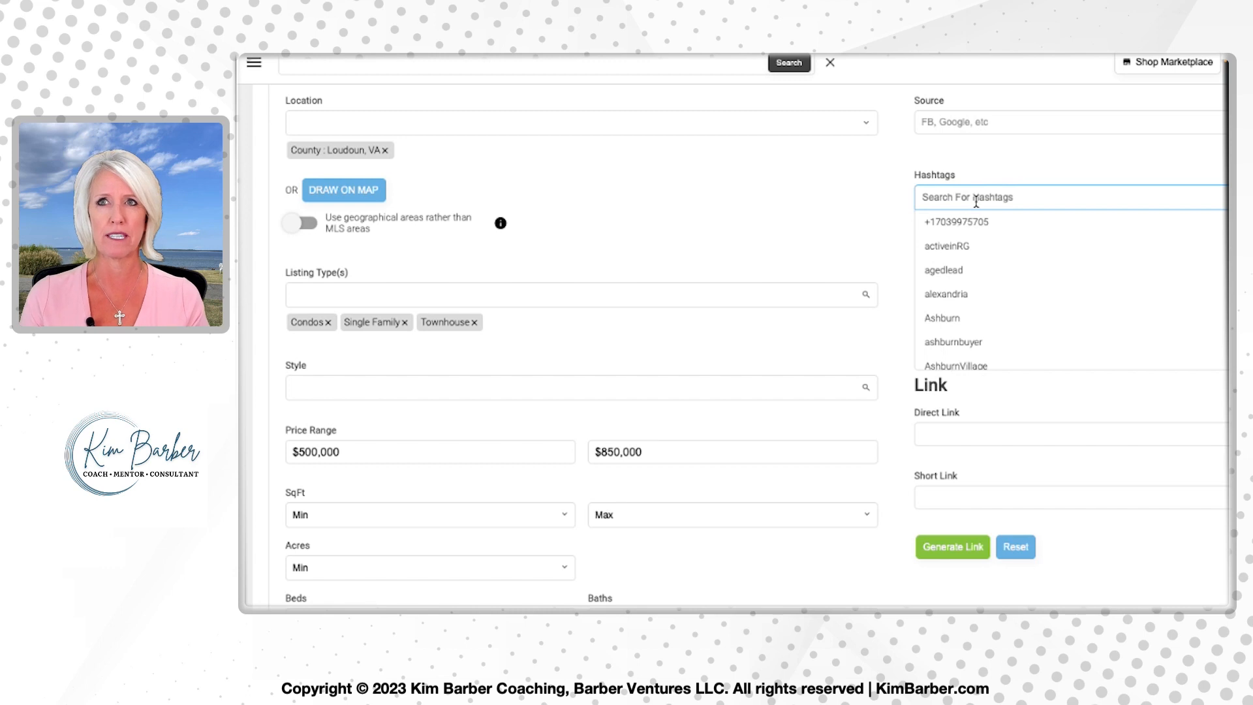
click(1139, 590)
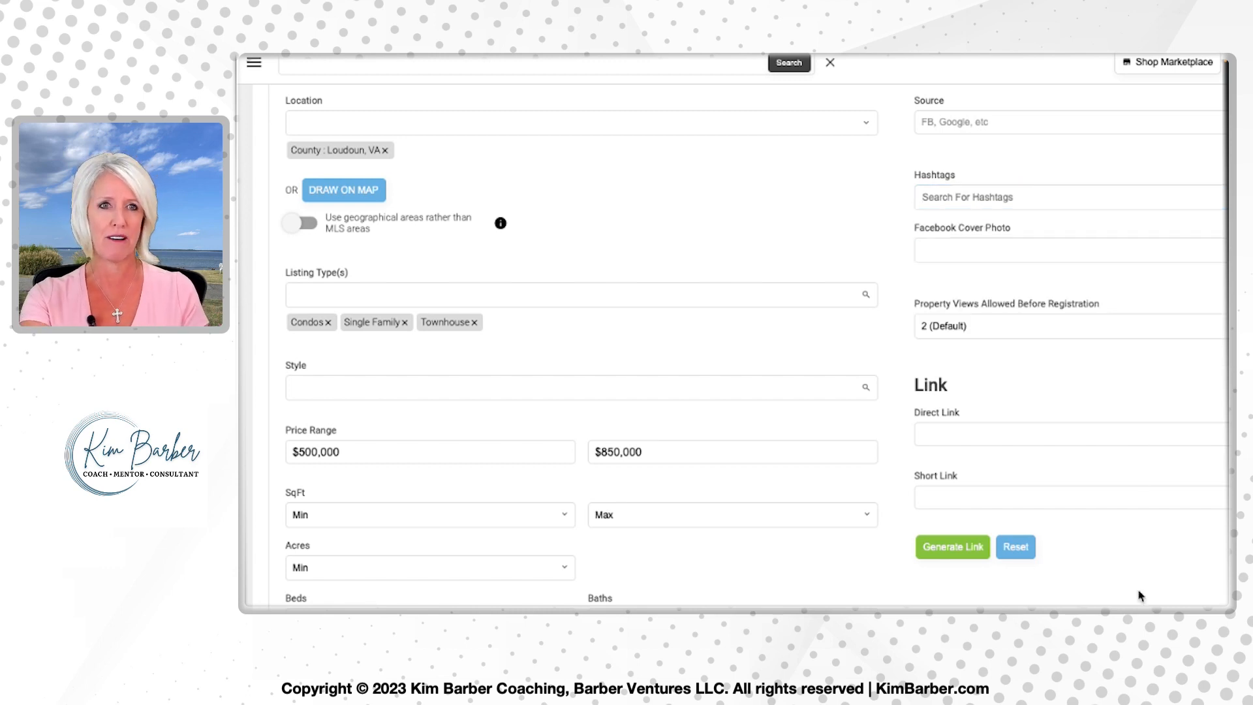
Generate the squeeze page link for these criteria and select the resulting short link.
click(955, 550)
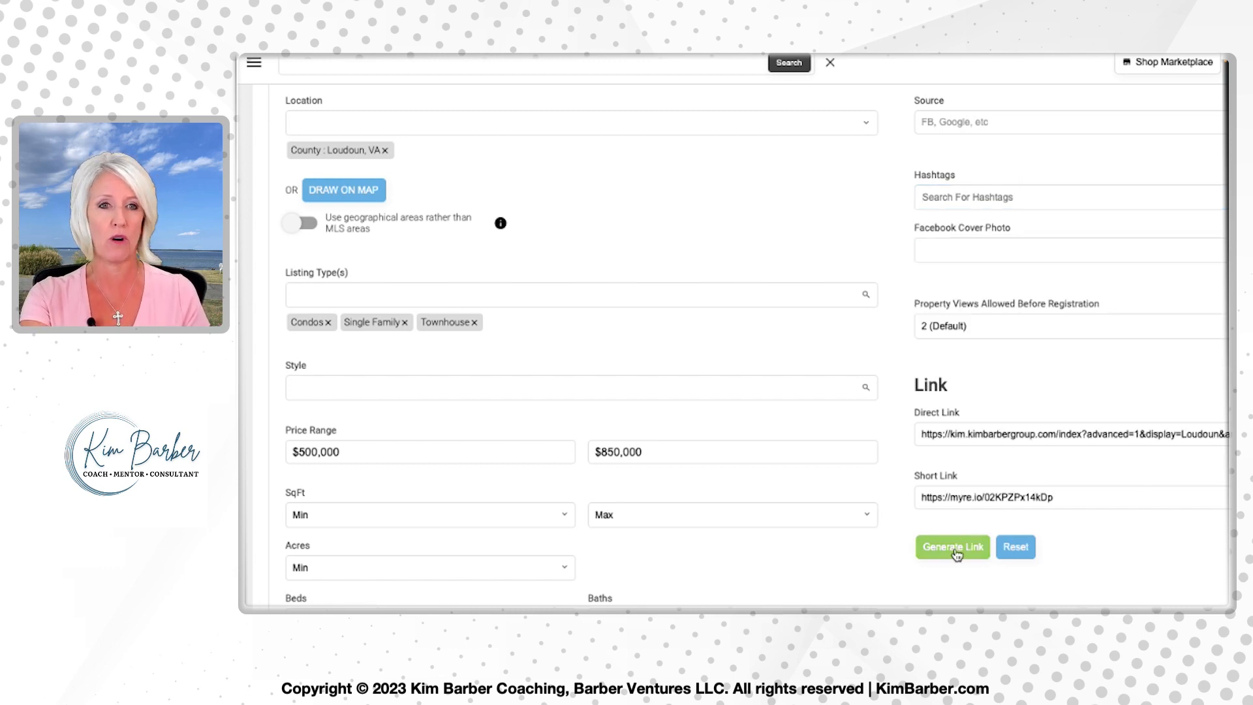
triple_click(987, 497)
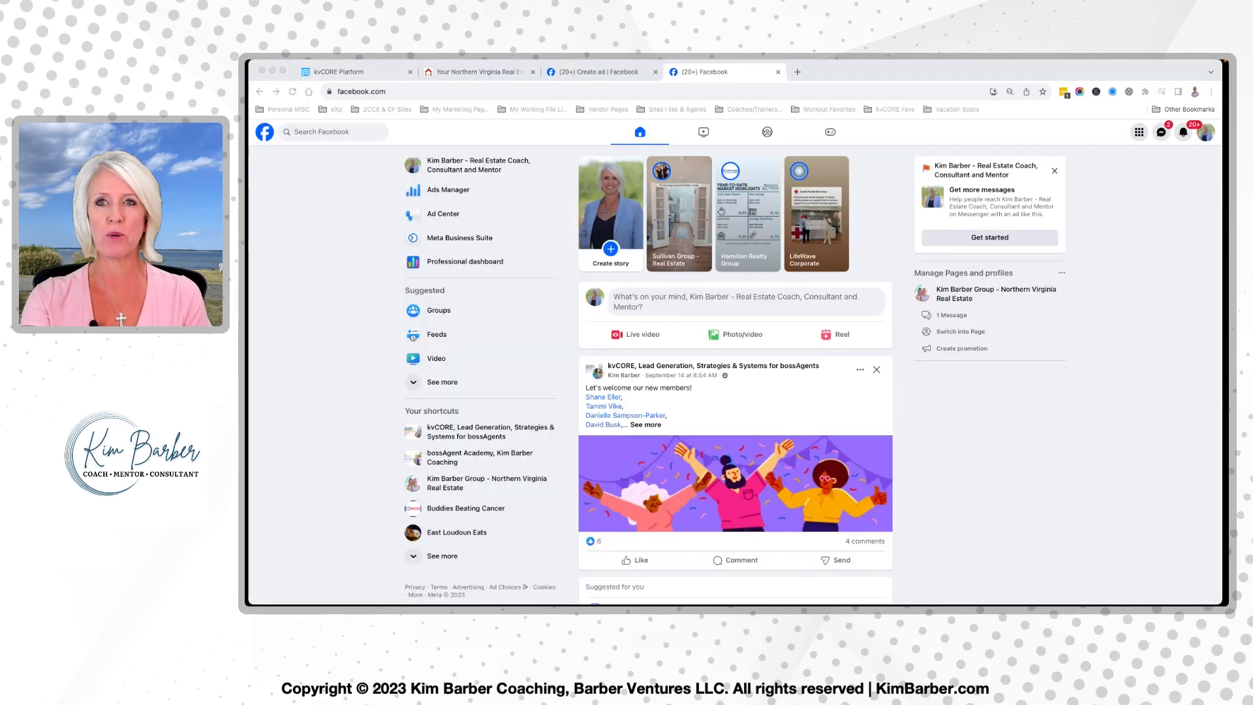
On Facebook, switch to the Northern Virginia Real Estate group's page profile and start a new post.
click(1205, 132)
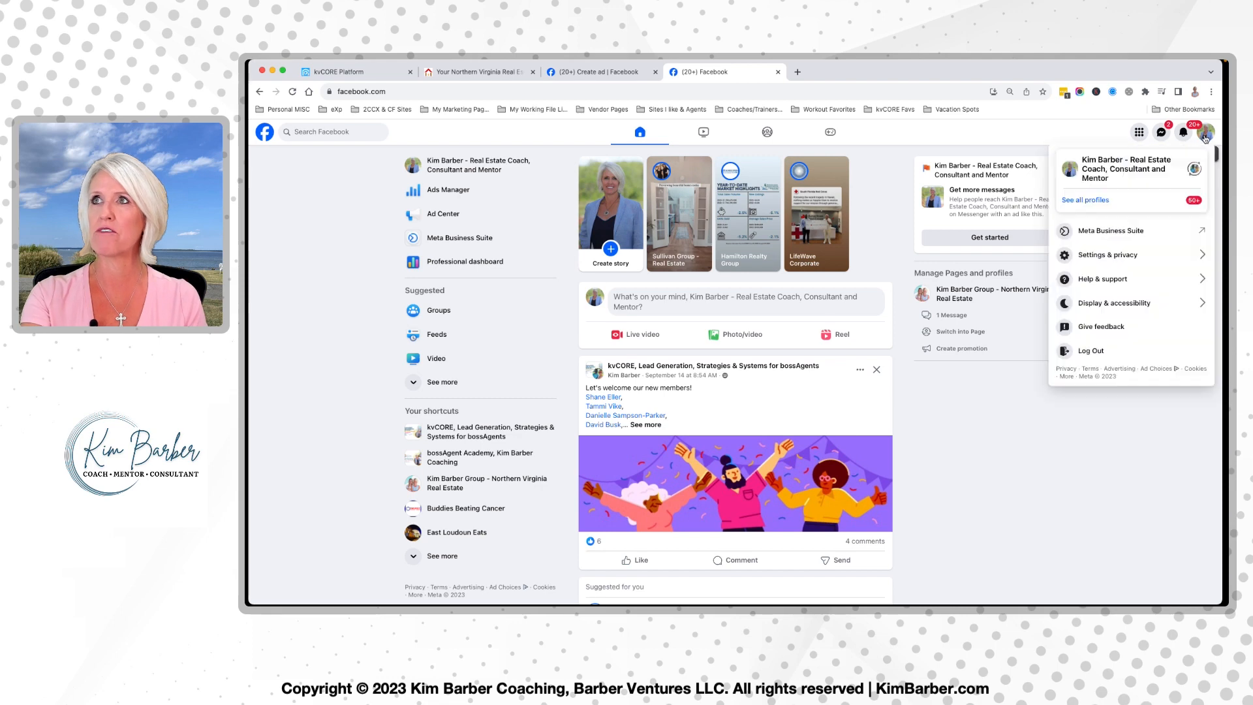
click(1091, 202)
click(1128, 236)
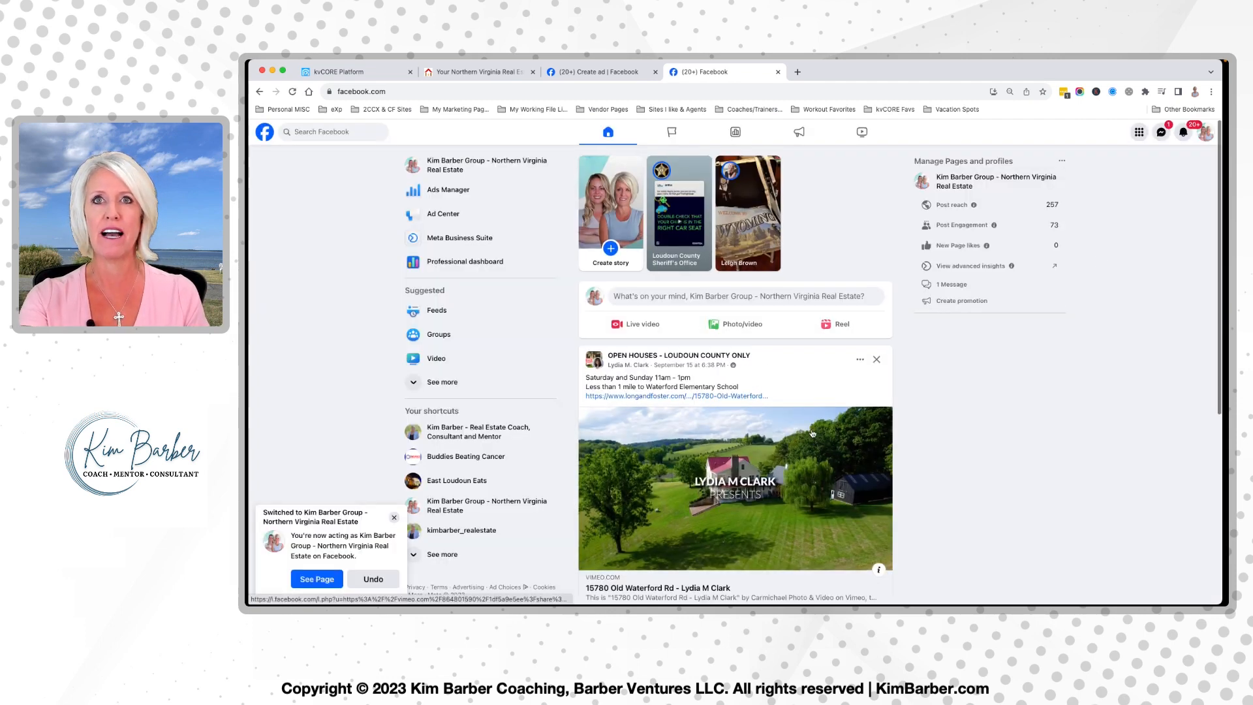
scroll(740, 333, down, 1)
click(718, 287)
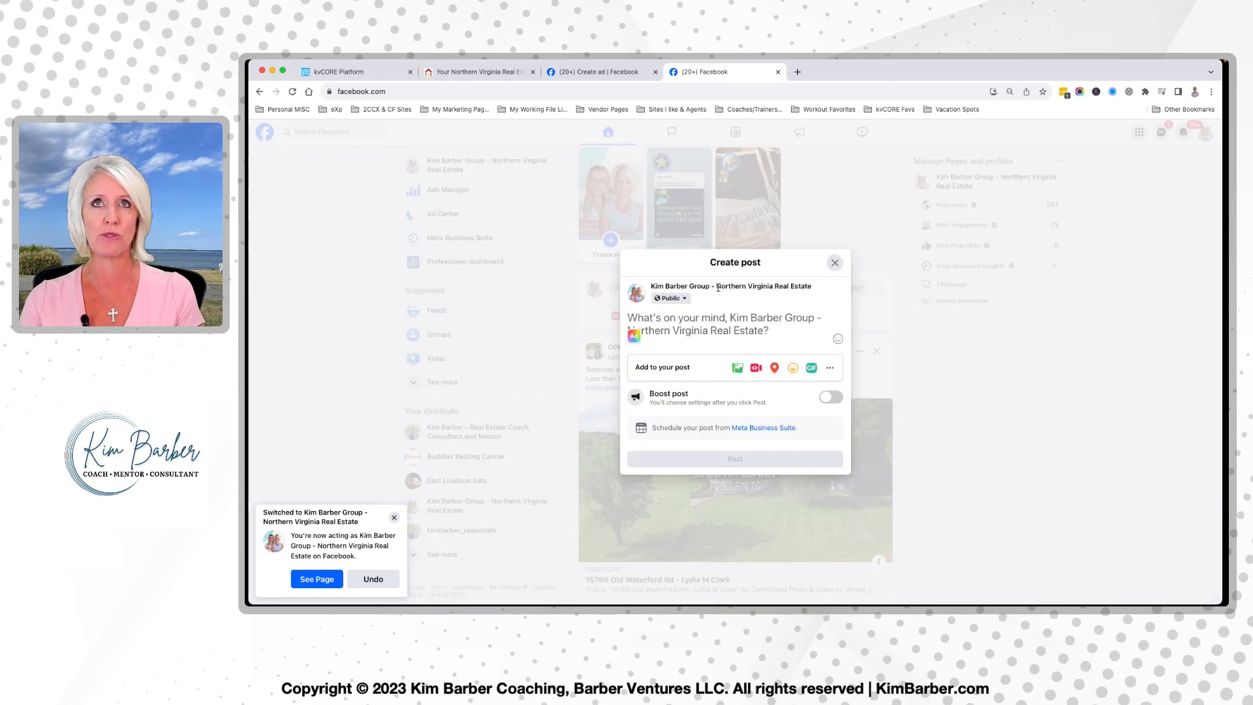
Return to the kvCORE squeeze page form and copy the generated short link.
click(479, 72)
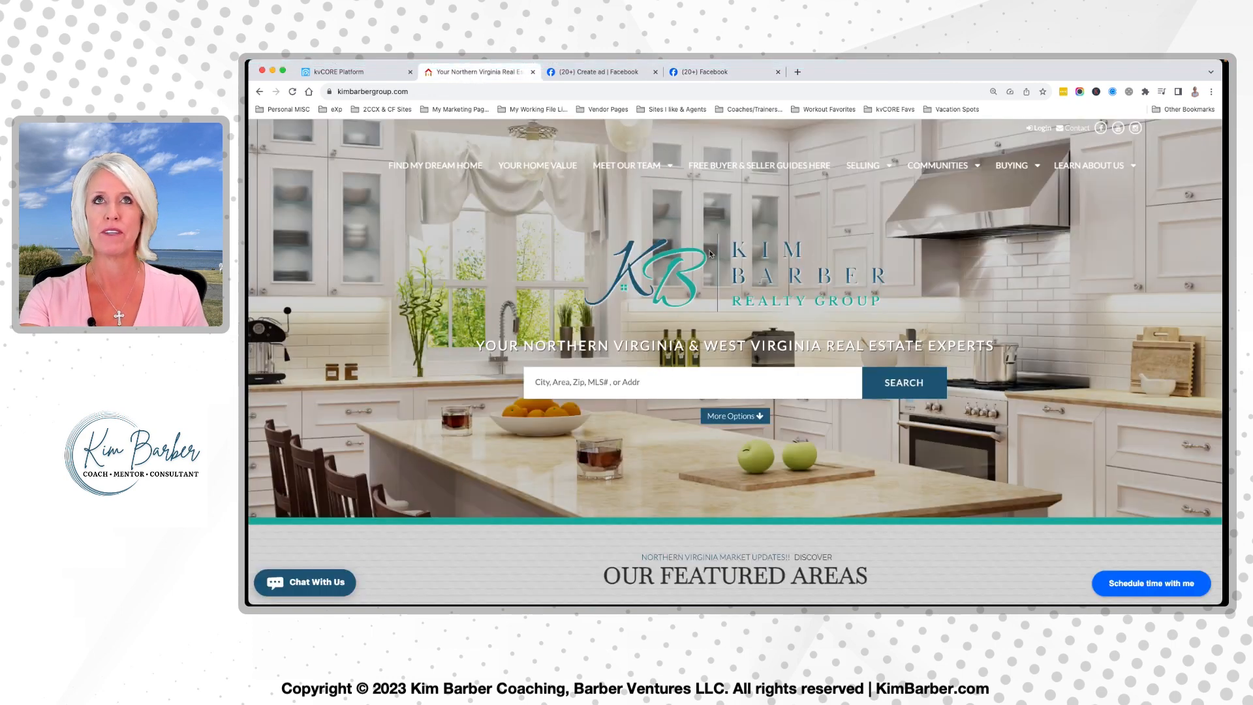
click(339, 72)
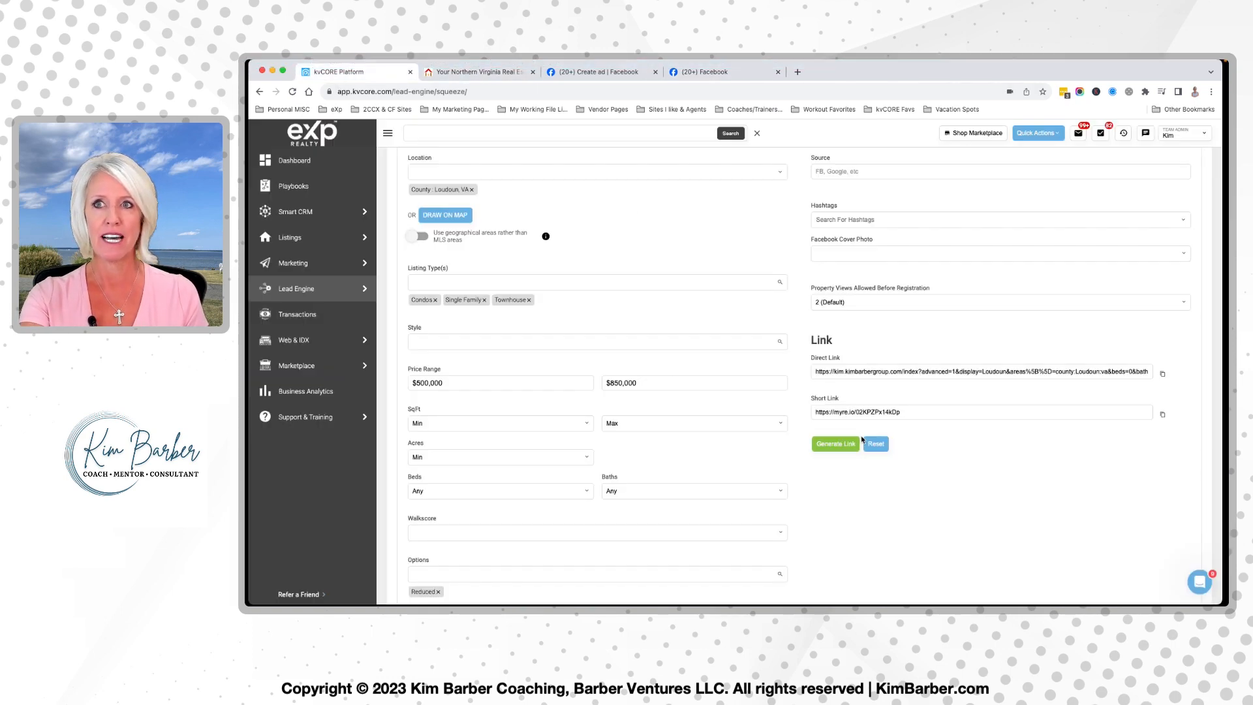
click(1162, 412)
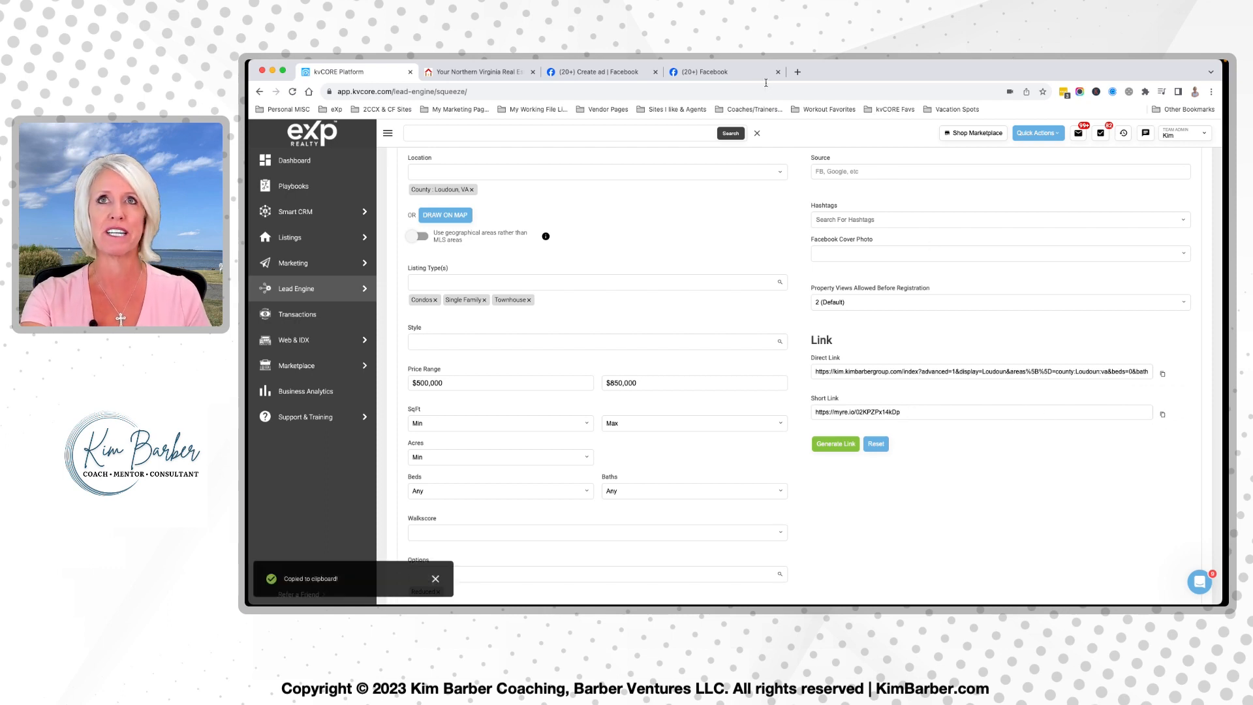
In the new Facebook post, write "Prices decreasing offering great opportunites to buy now! Check out these homes".
click(721, 72)
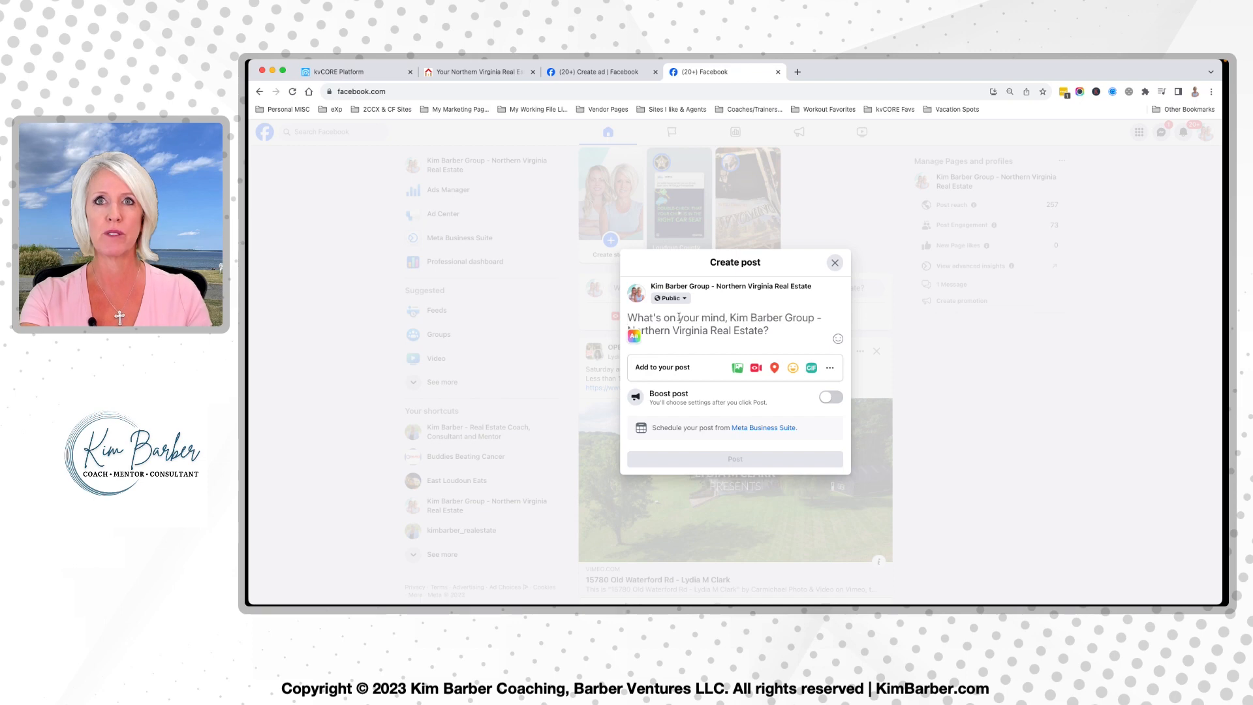
text(Pric)
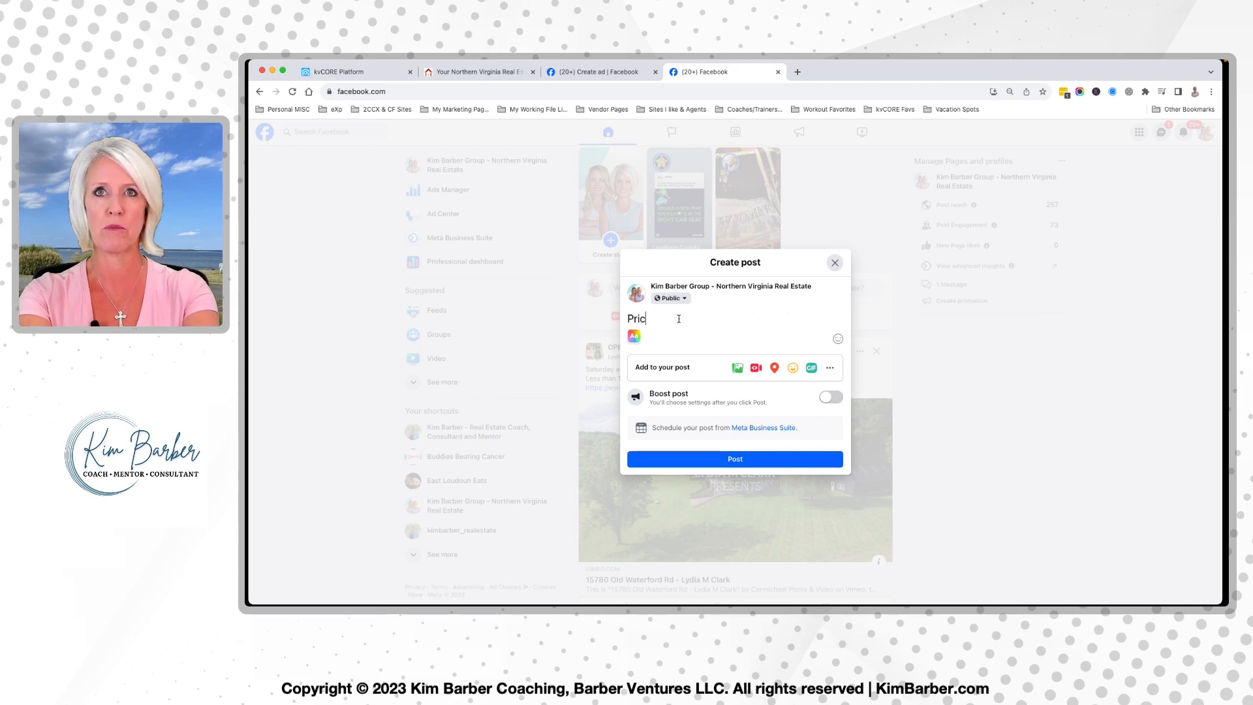
text(es decreasing)
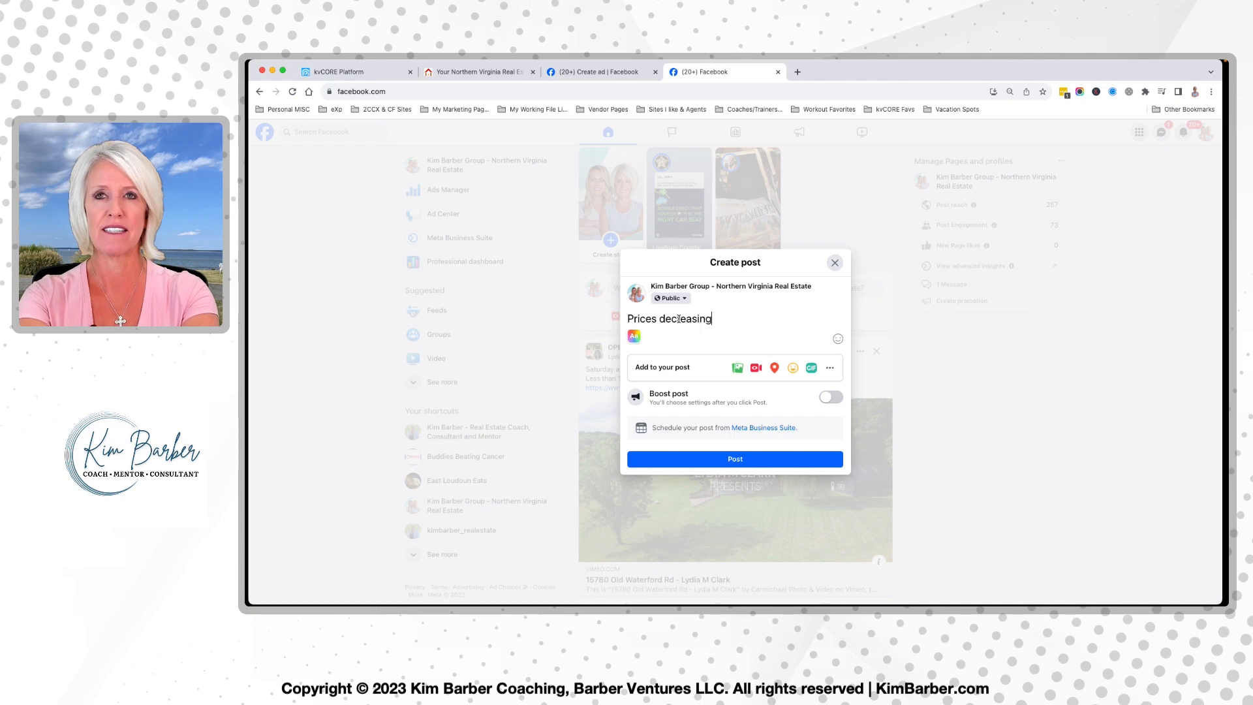
text( offering great opportunites to buy now!  Check o)
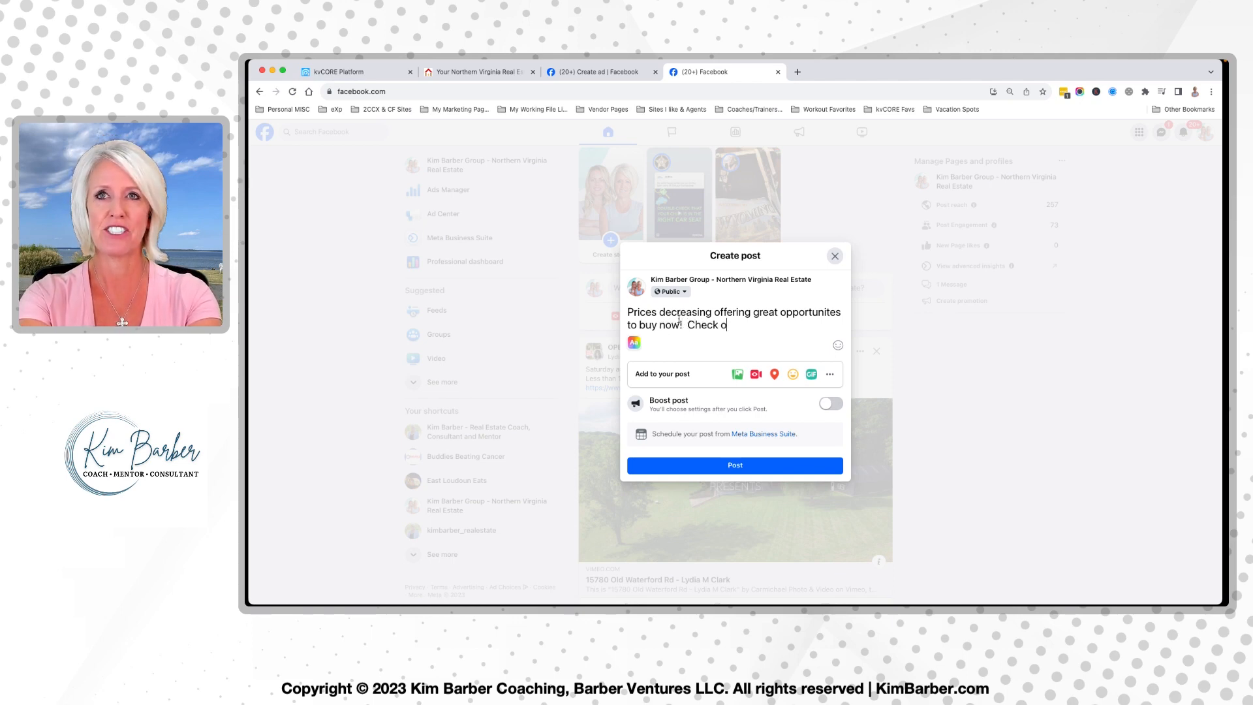
text(ut these homes)
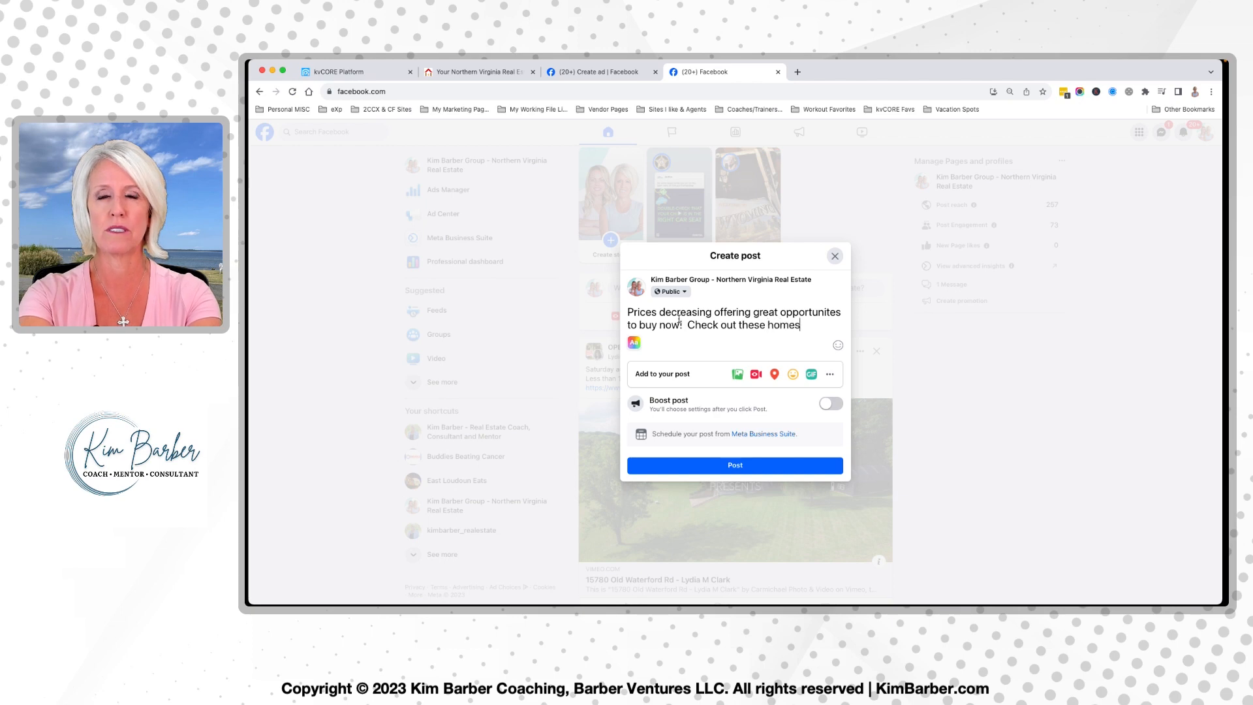
Complete the post's opening paragraph with "and if you want to see them, let's do it !".
text( and if you want tosee th)
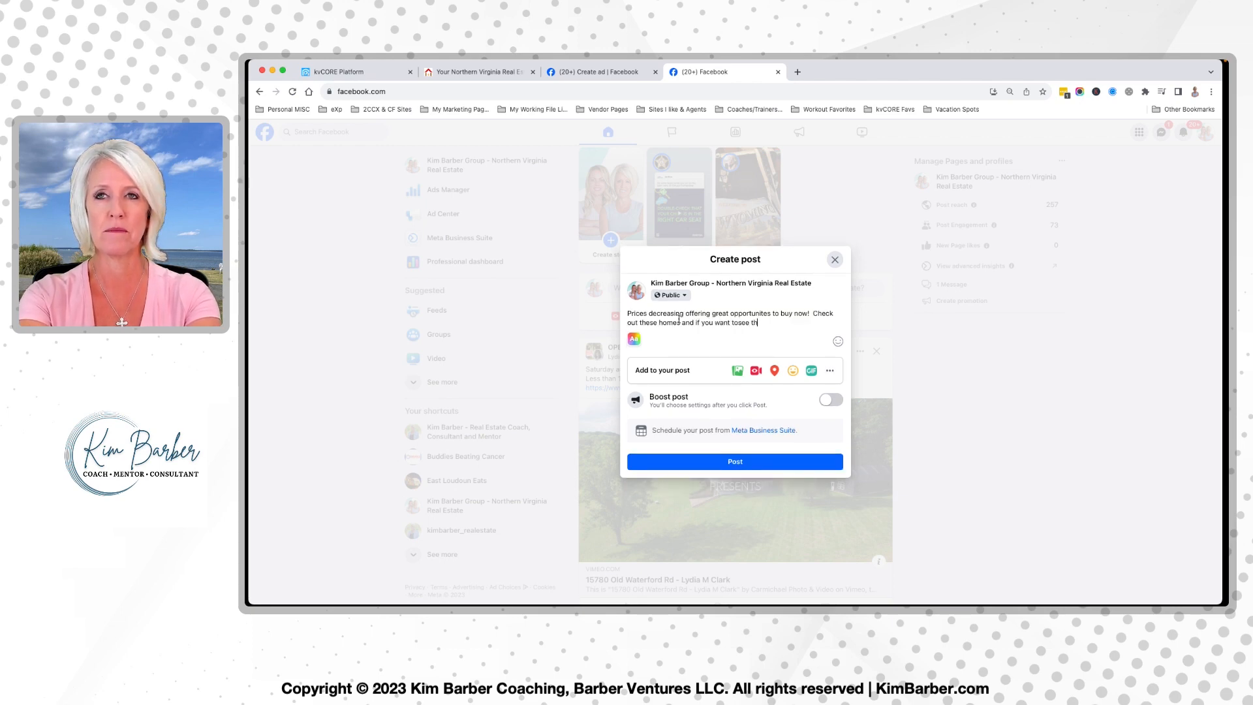
key(BackSpace)
key(BackSpace)
key(BackSpace)
key(BackSpace)
text(see the)
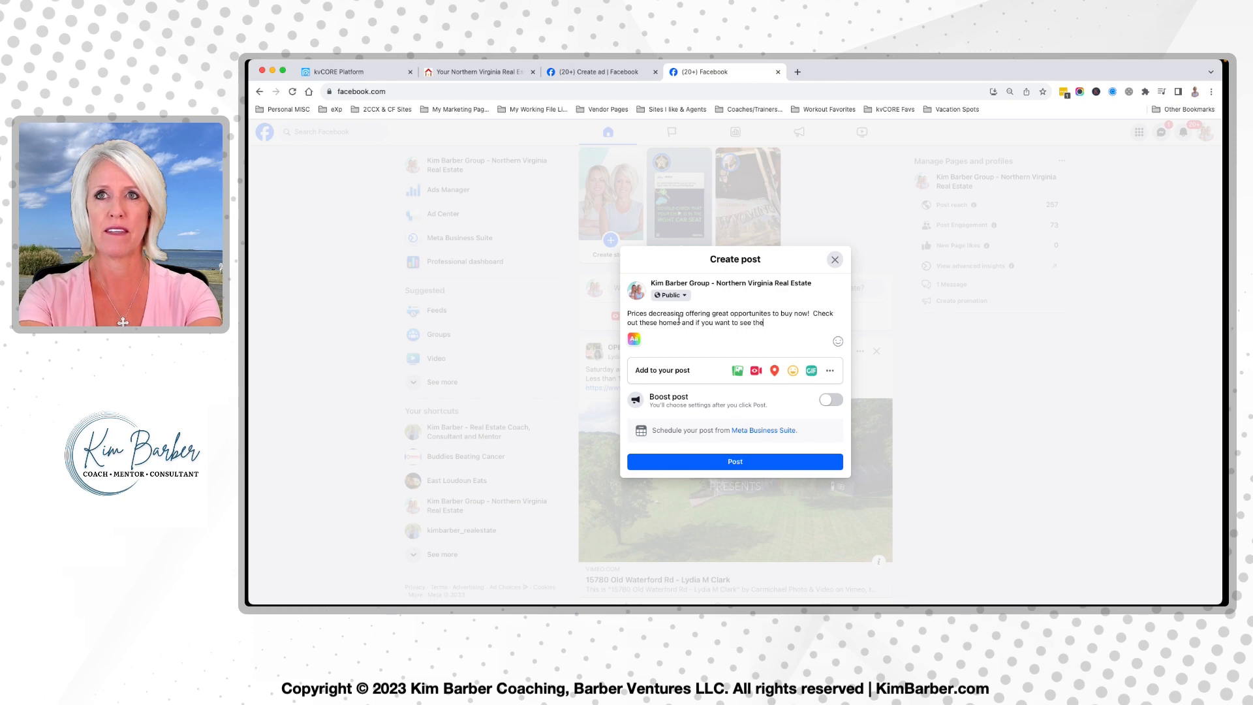
text(m, let's do it !)
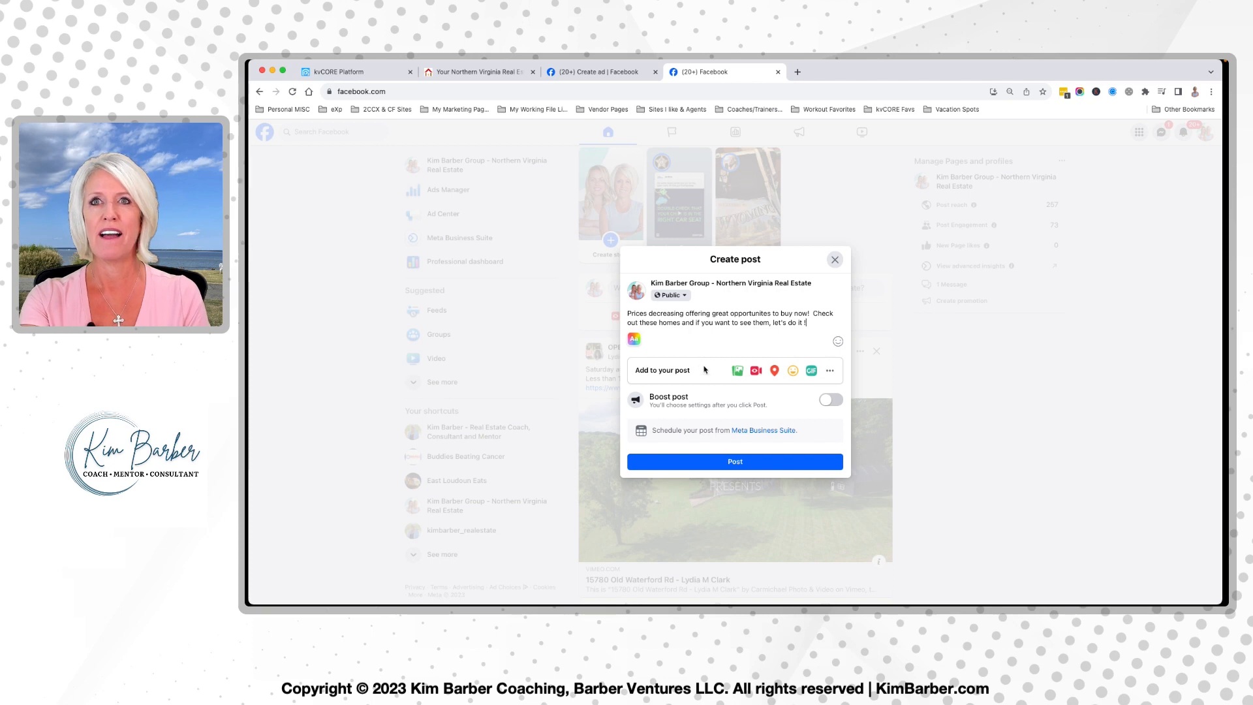
Paste the copied short link below the text to attach its preview, and delete the link text while keeping the preview.
key(ctrl+v)
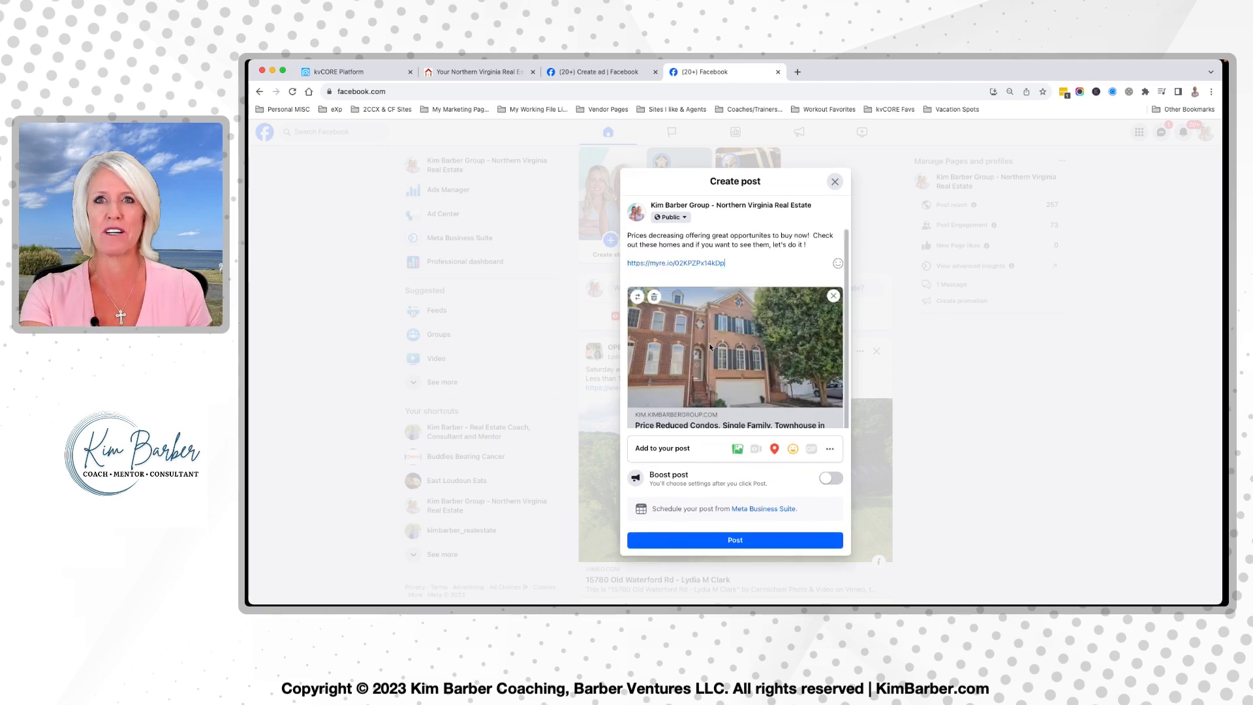
drag(730, 264, 640, 258)
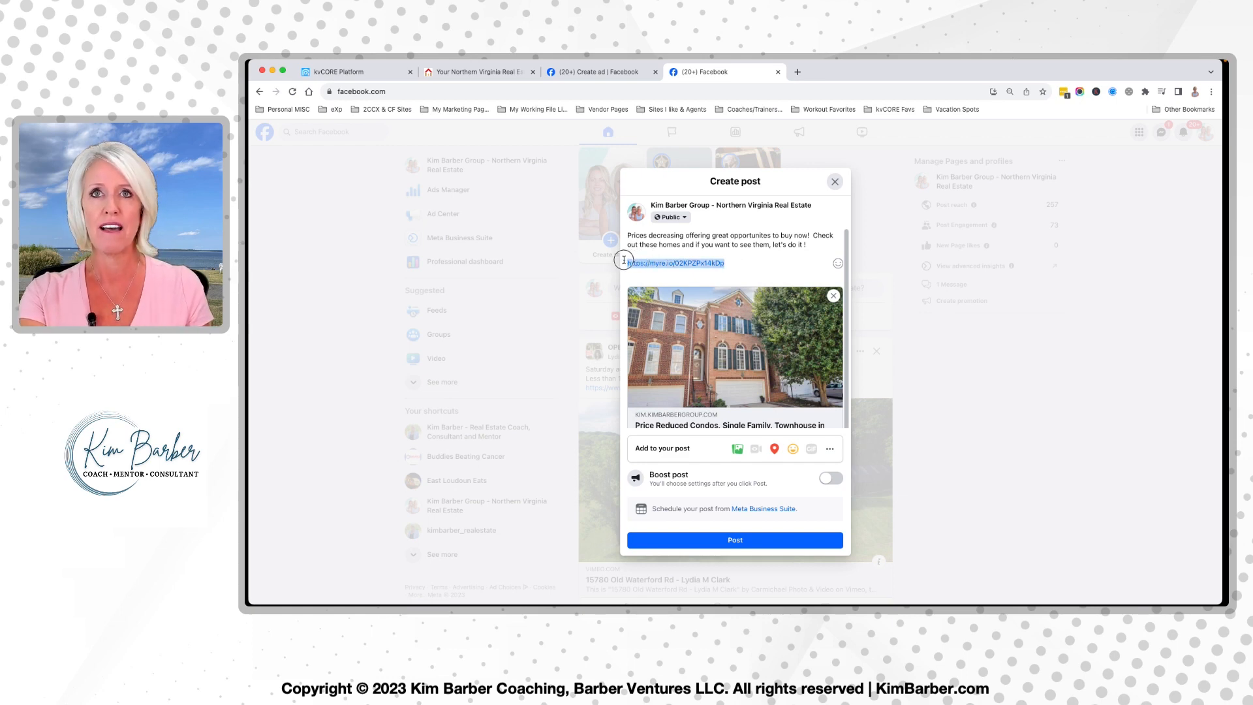
key(BackSpace)
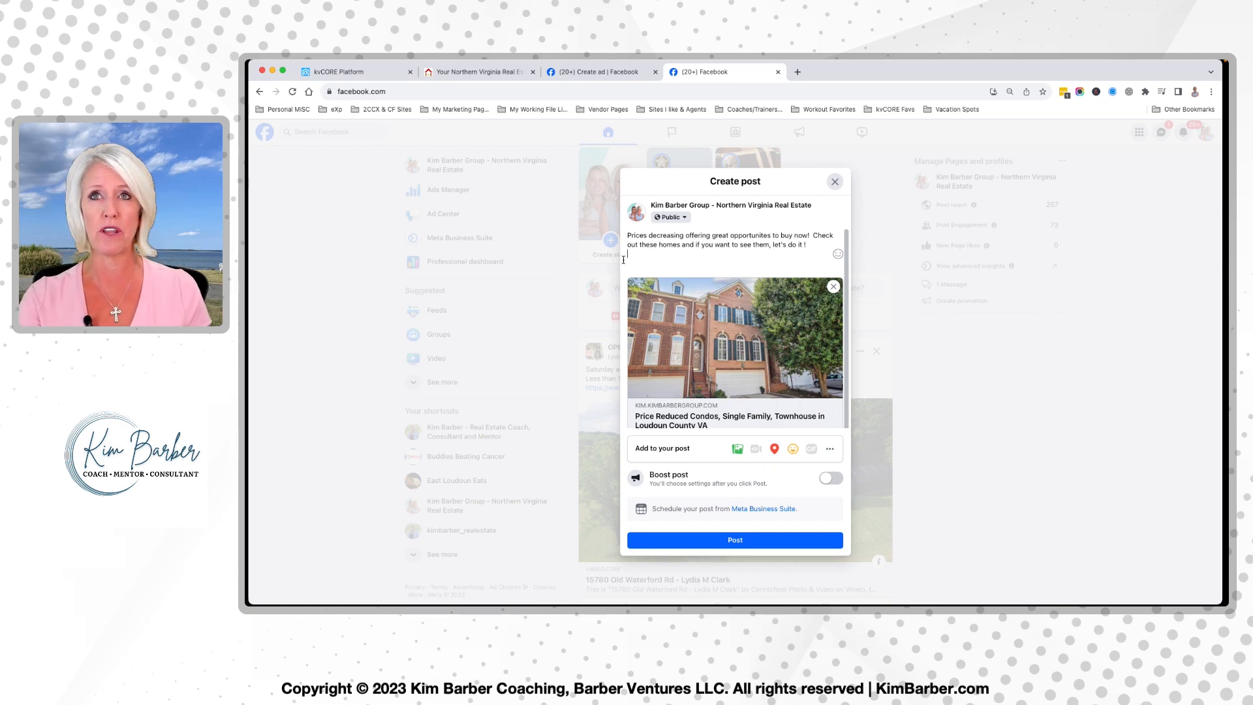
Start a new paragraph in the post reading "Click the link below to learn more.".
key(Return)
text(Cl)
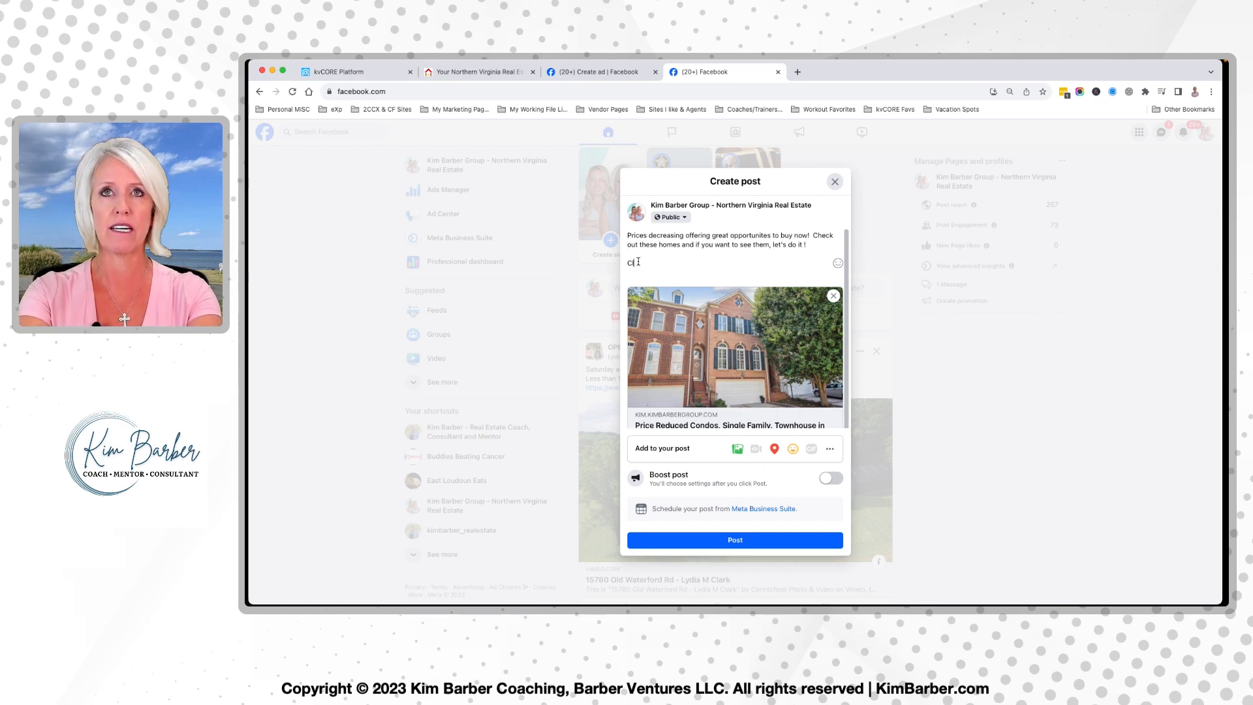
text(ick the link belo)
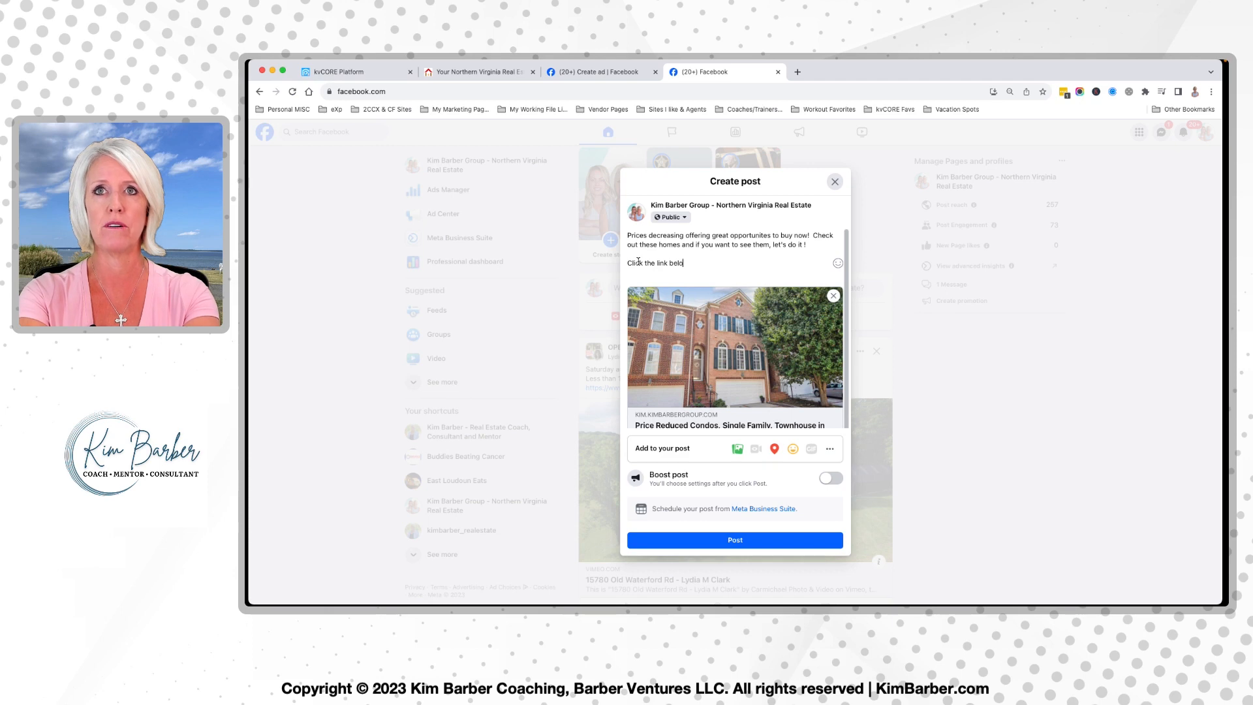
text(w to learn more.)
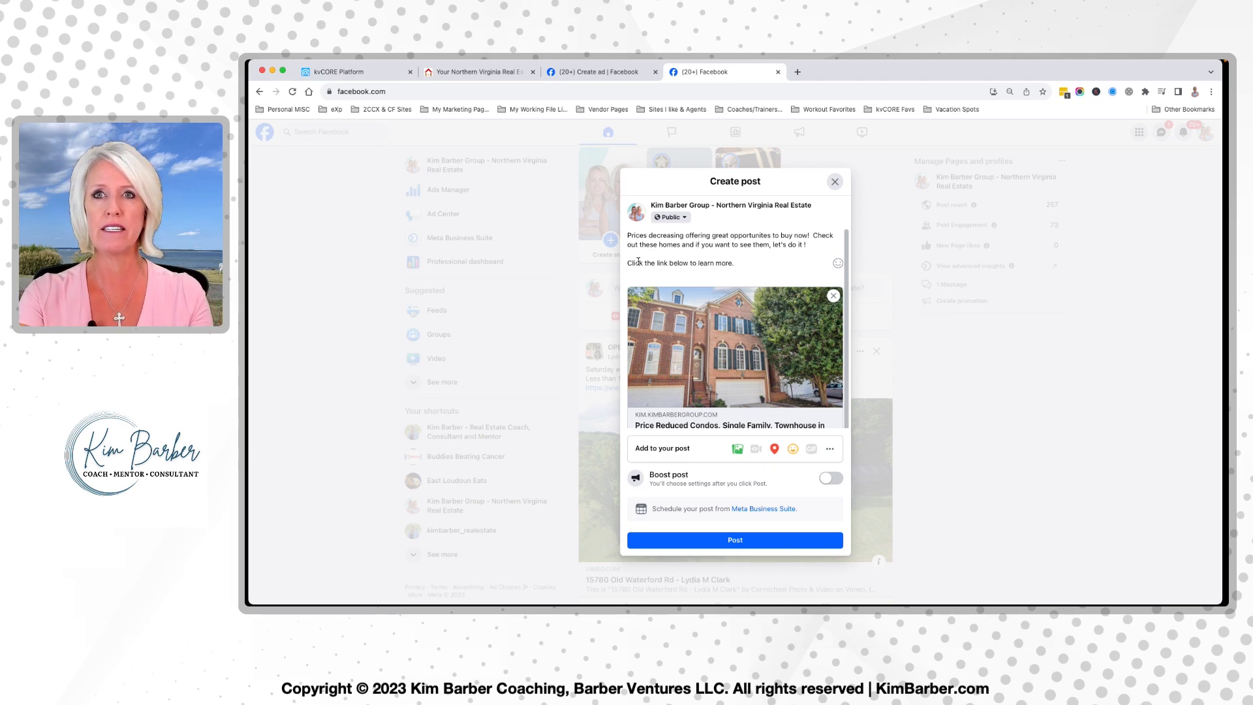
Add "DM me directly, or comment below so we can talk more!" to the second paragraph and publish the post.
scroll(638, 261, down, 1)
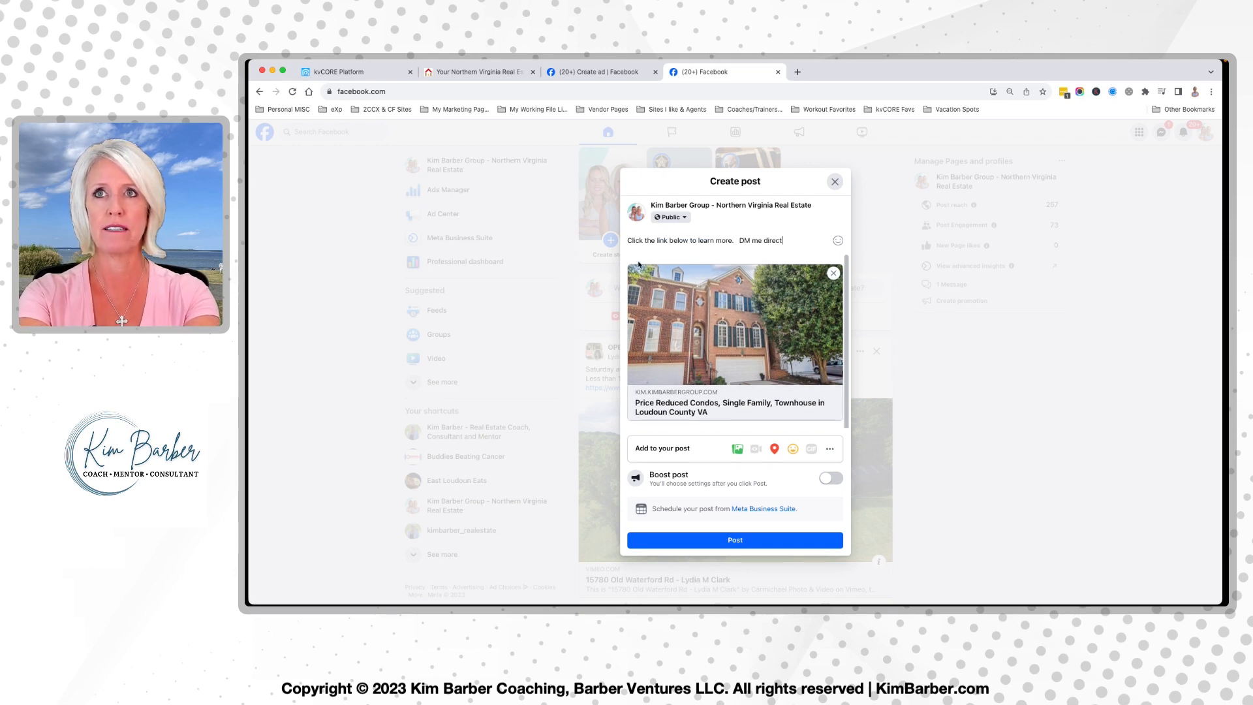
text(.  DM me directly, or comme)
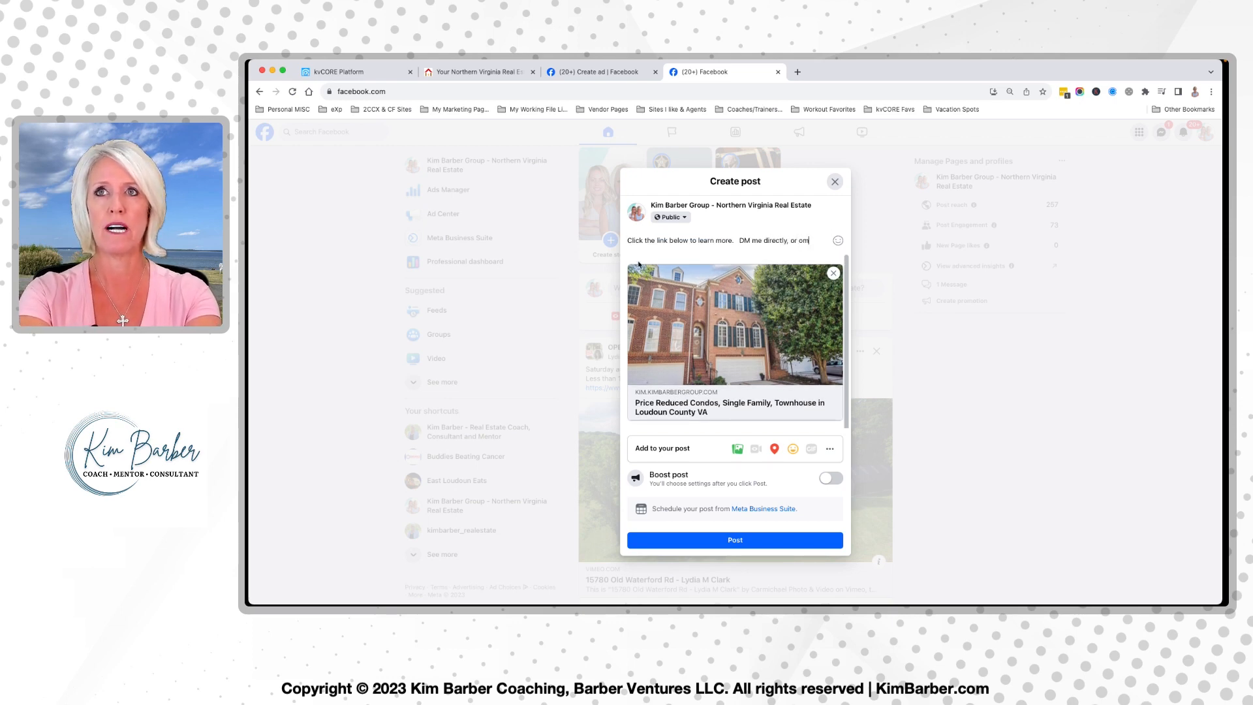
text(nt vi)
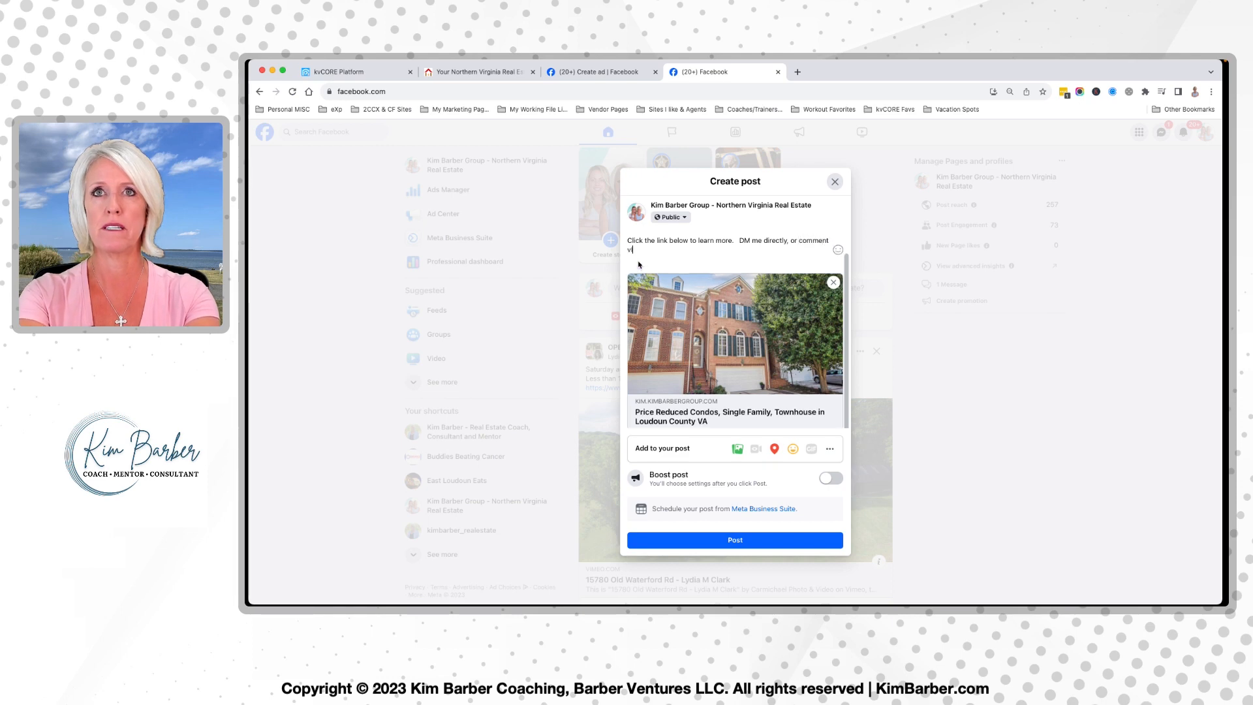
key(BackSpace)
key(BackSpace)
text(be)
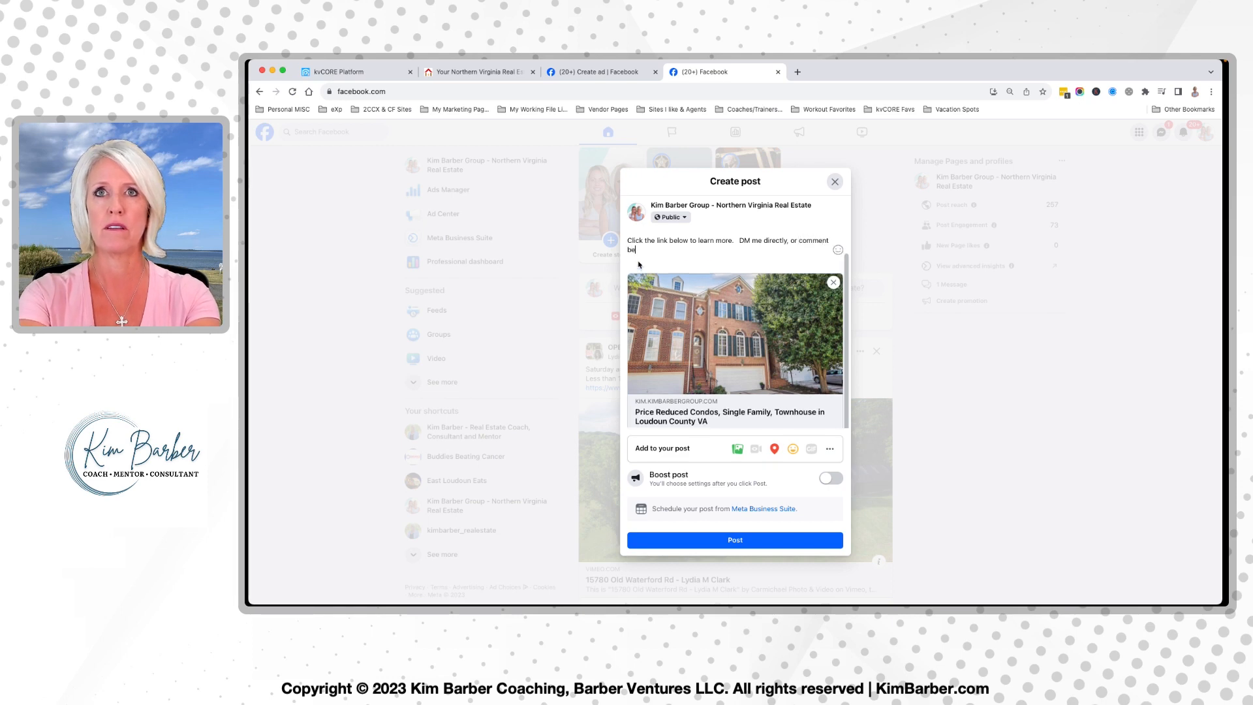
text(low so we can )
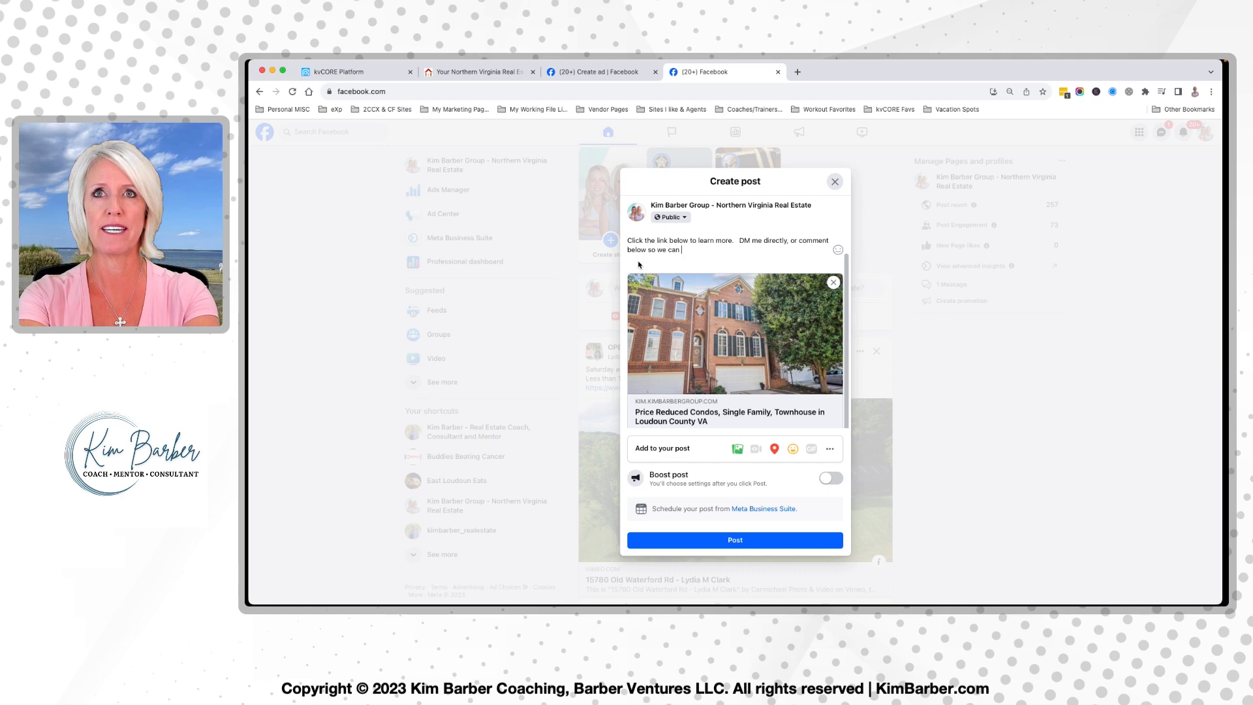
text(talk more!)
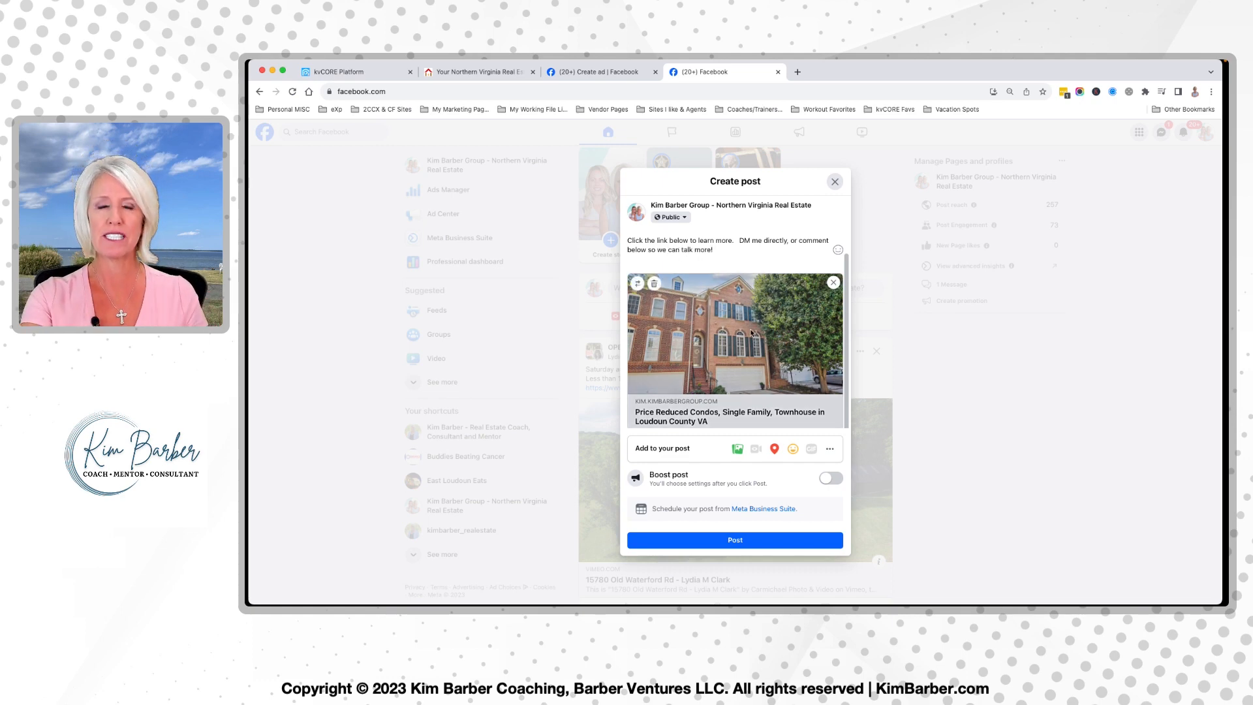
scroll(752, 333, down, 1)
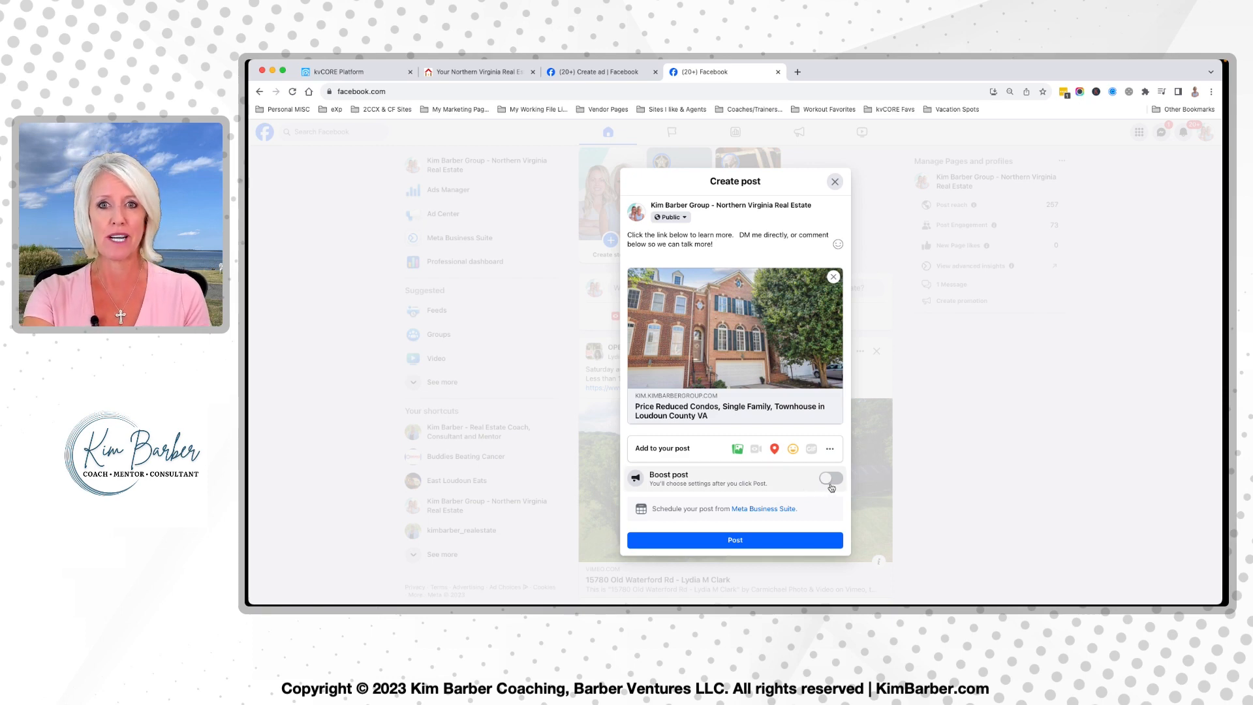
click(742, 541)
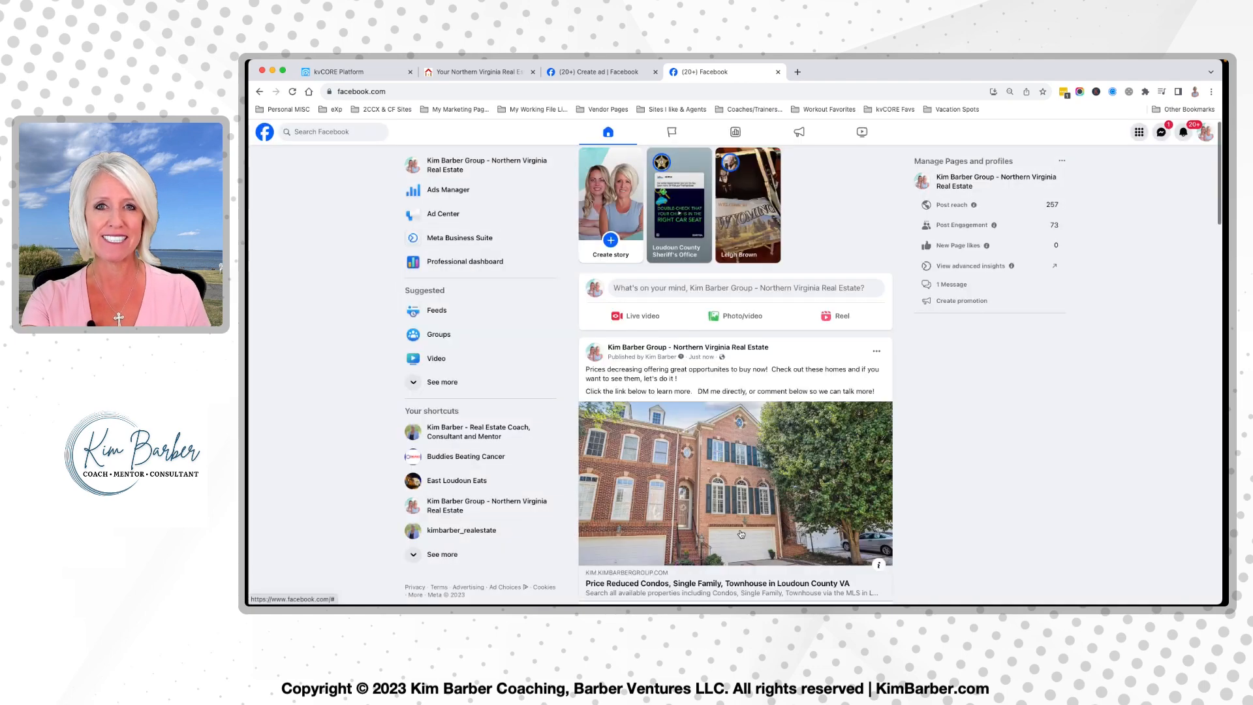
Open the newly published price-reduced homes post for editing.
scroll(741, 534, down, 2)
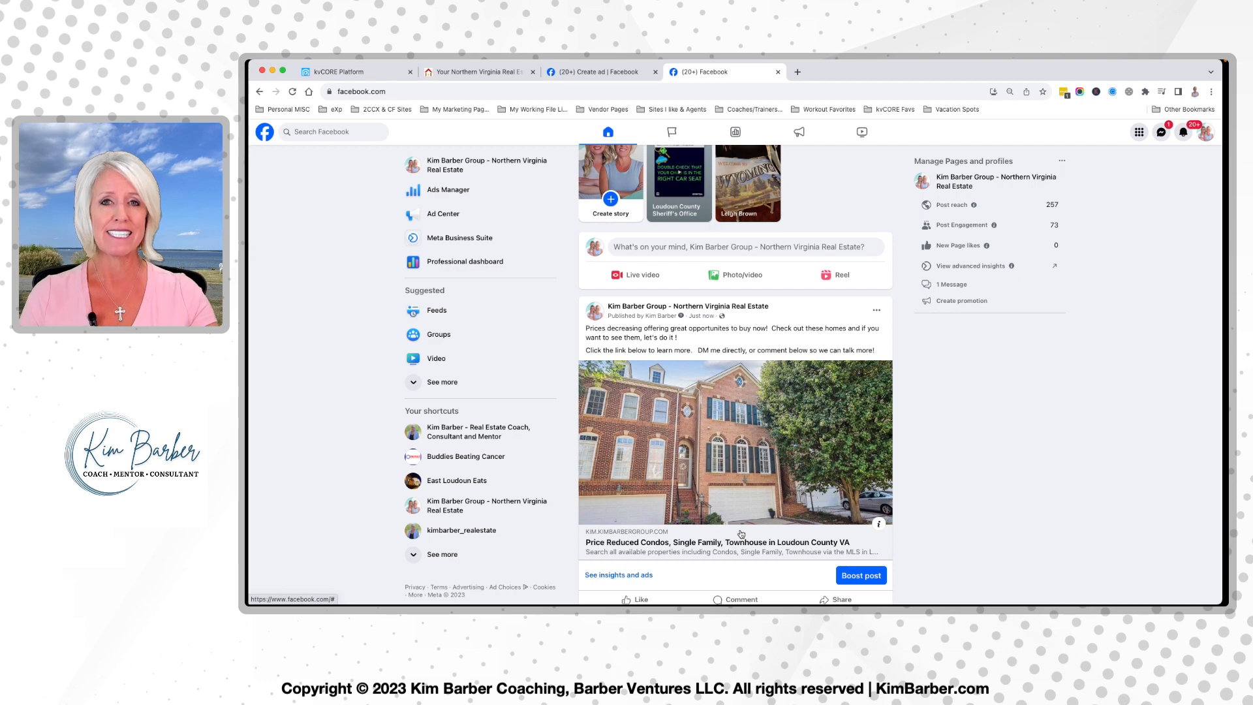
scroll(742, 533, down, 2)
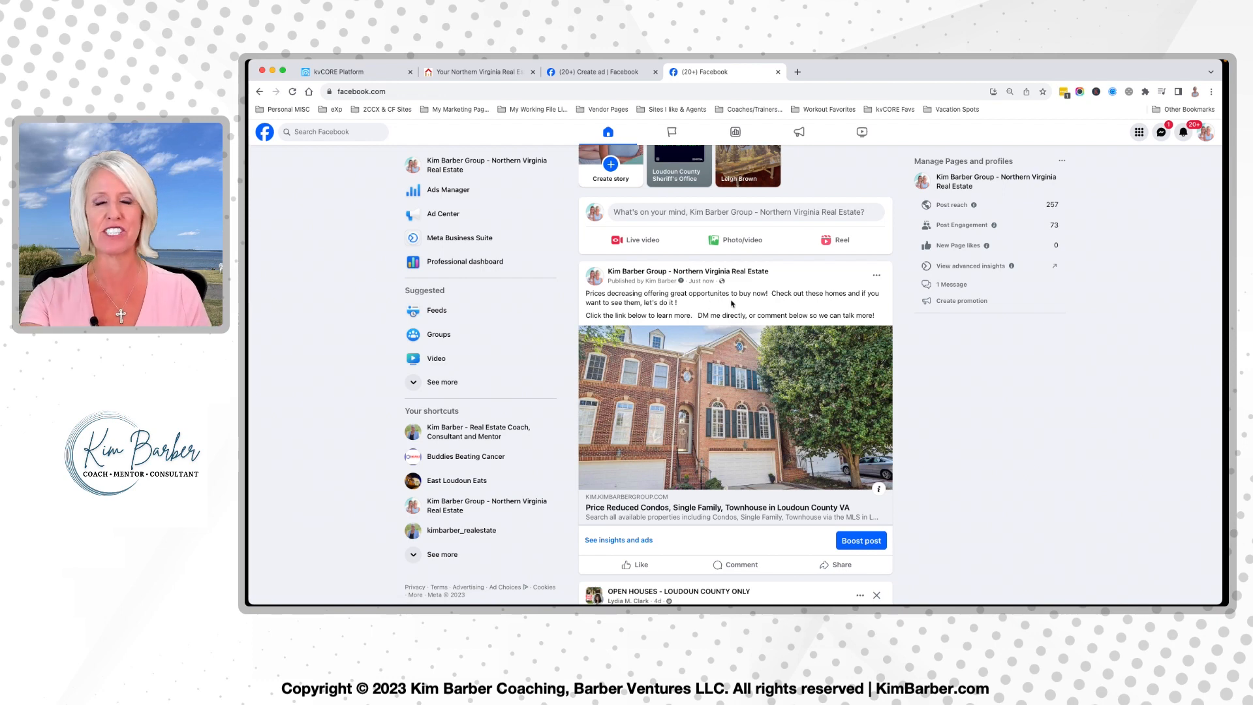
scroll(731, 303, down, 3)
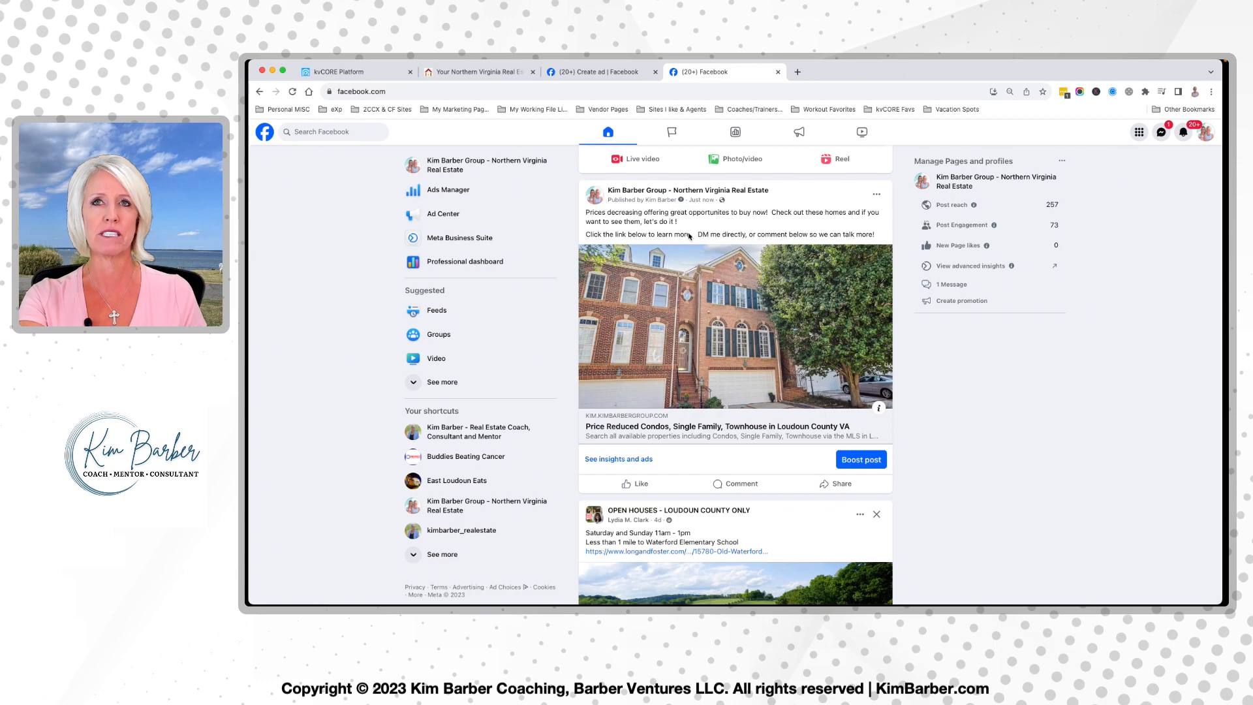
scroll(735, 326, down, 1)
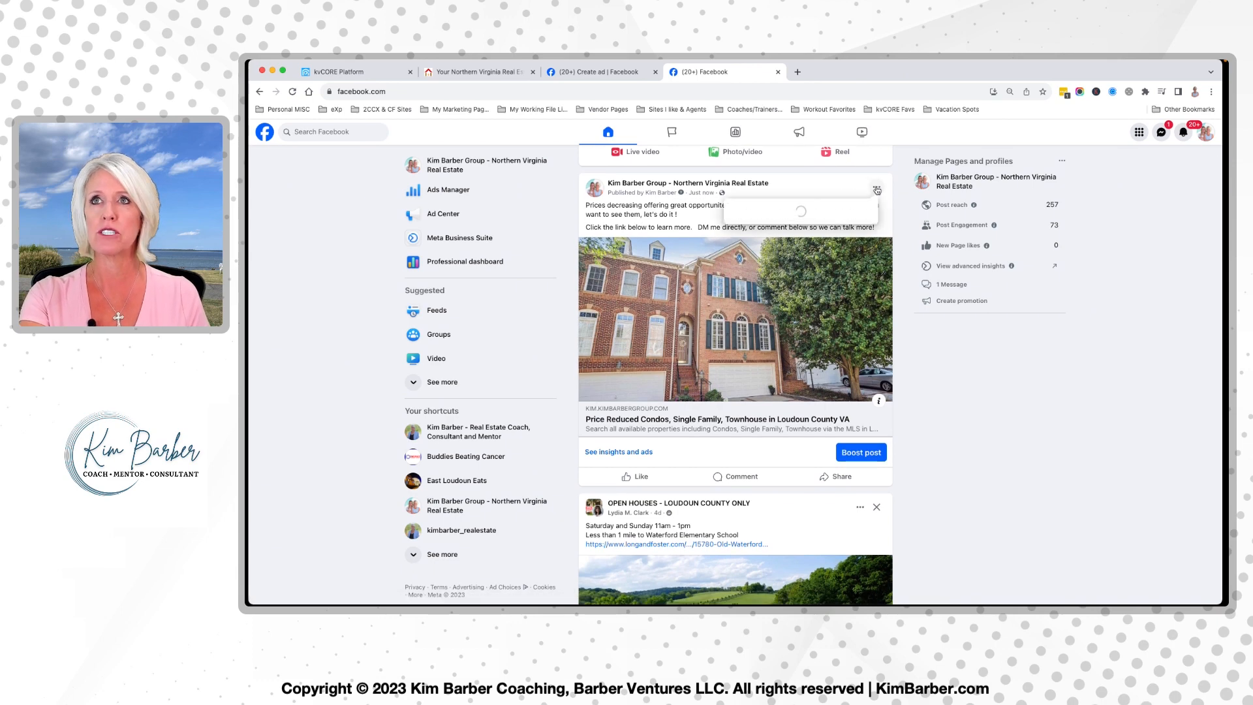
click(877, 187)
click(757, 274)
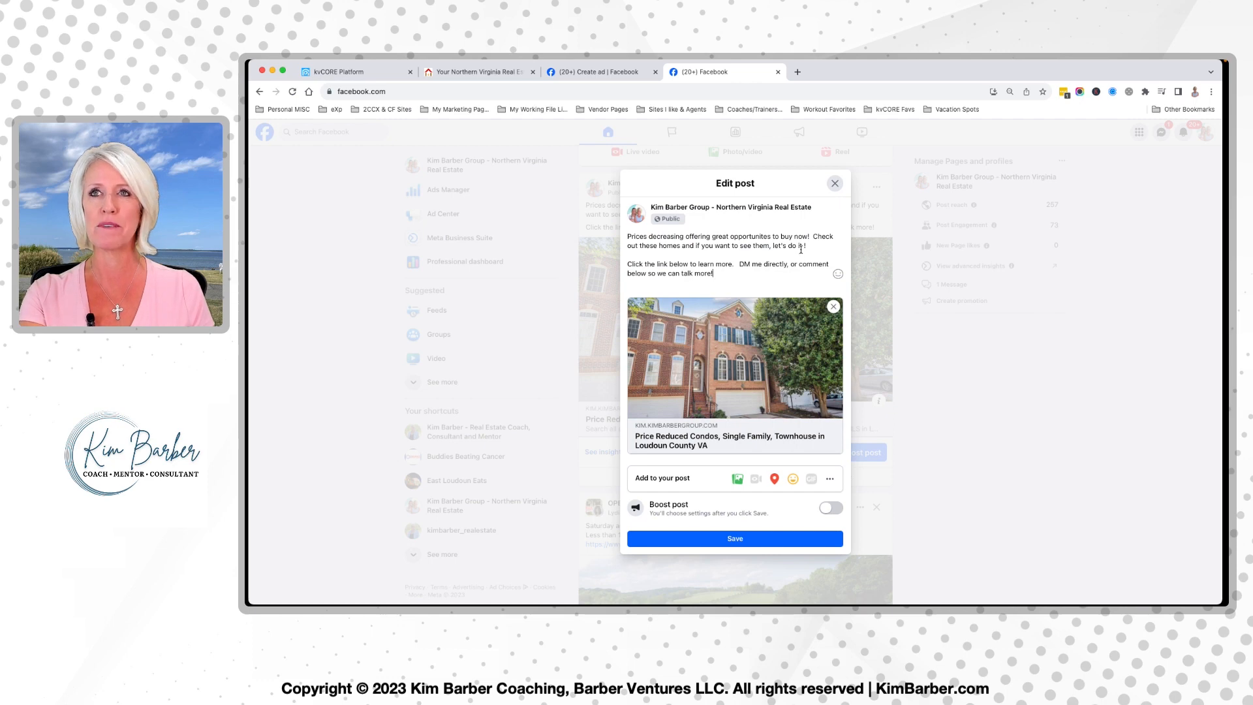
In the post's first paragraph, replace "do it" after "let's" with "set an appointment or talk real estate".
click(795, 247)
key(BackSpace)
key(BackSpace)
key(BackSpace)
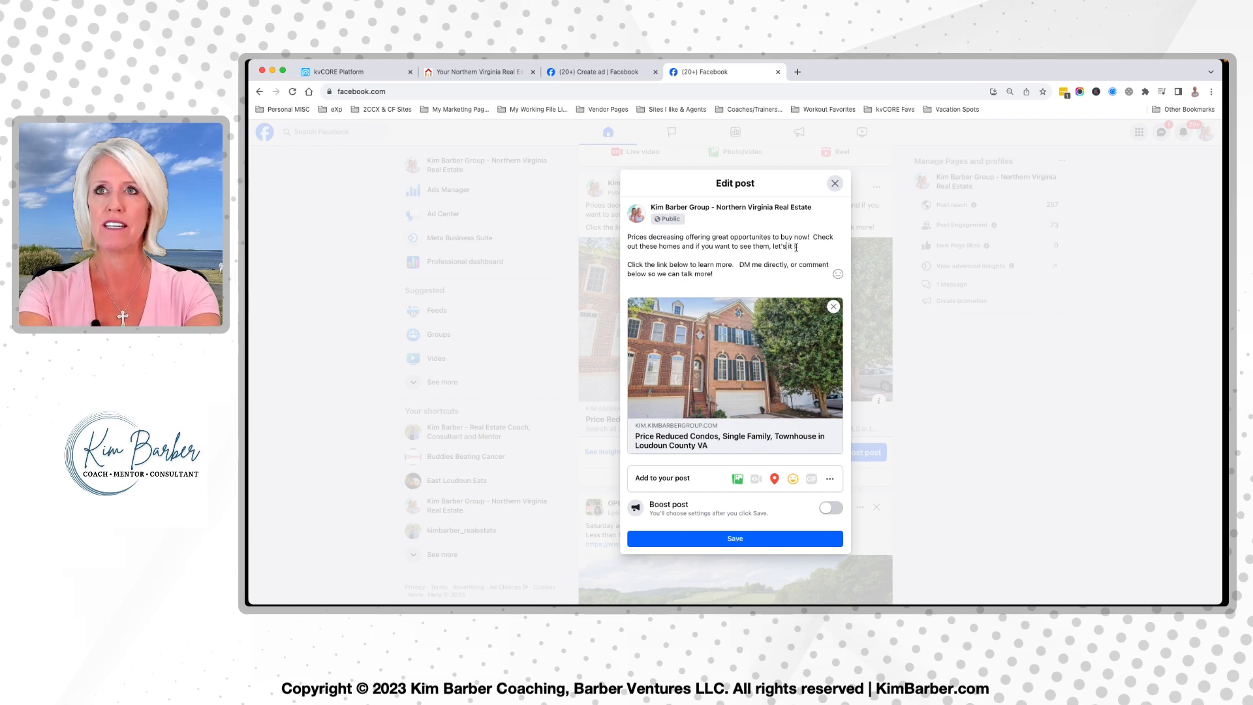
text(set an appoint)
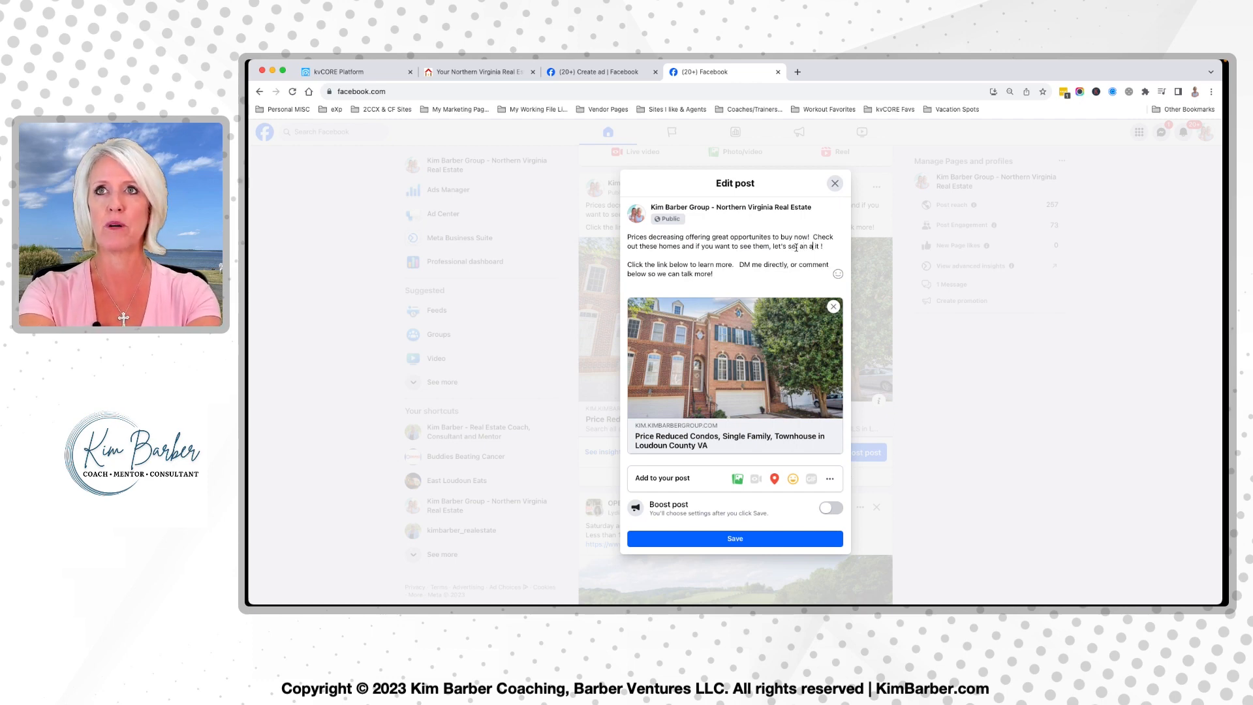
text(ment or talk)
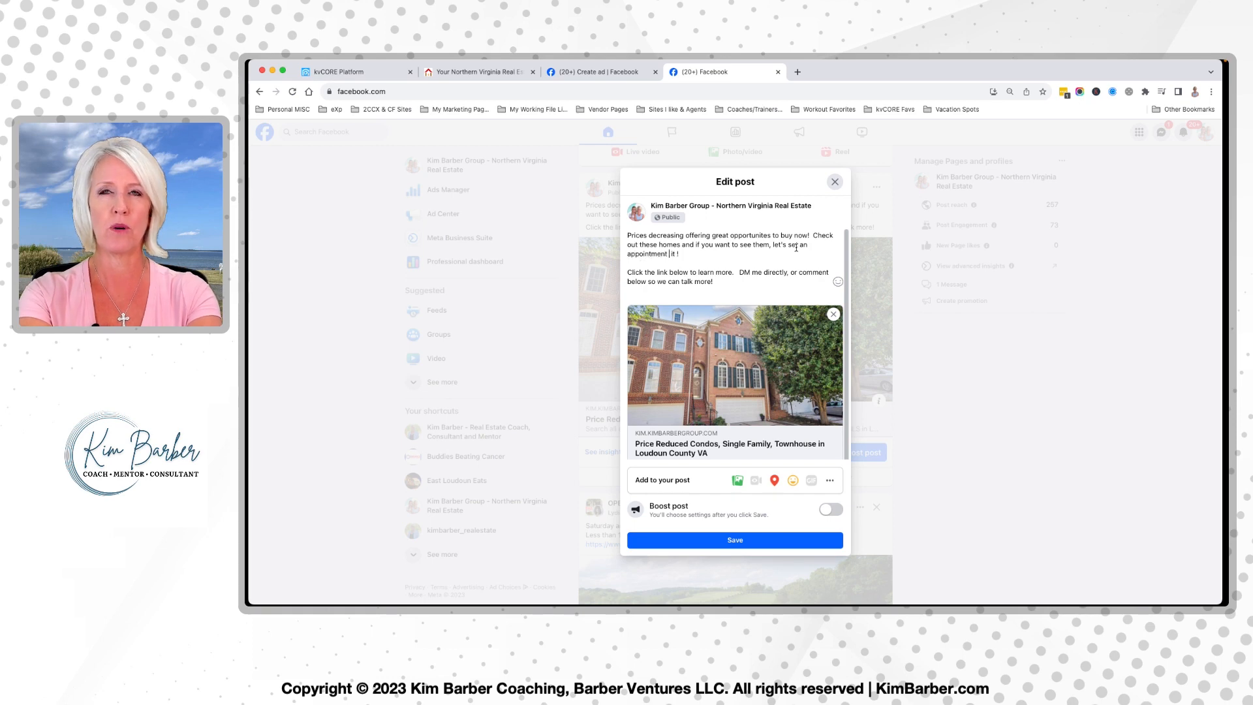
text( real estate)
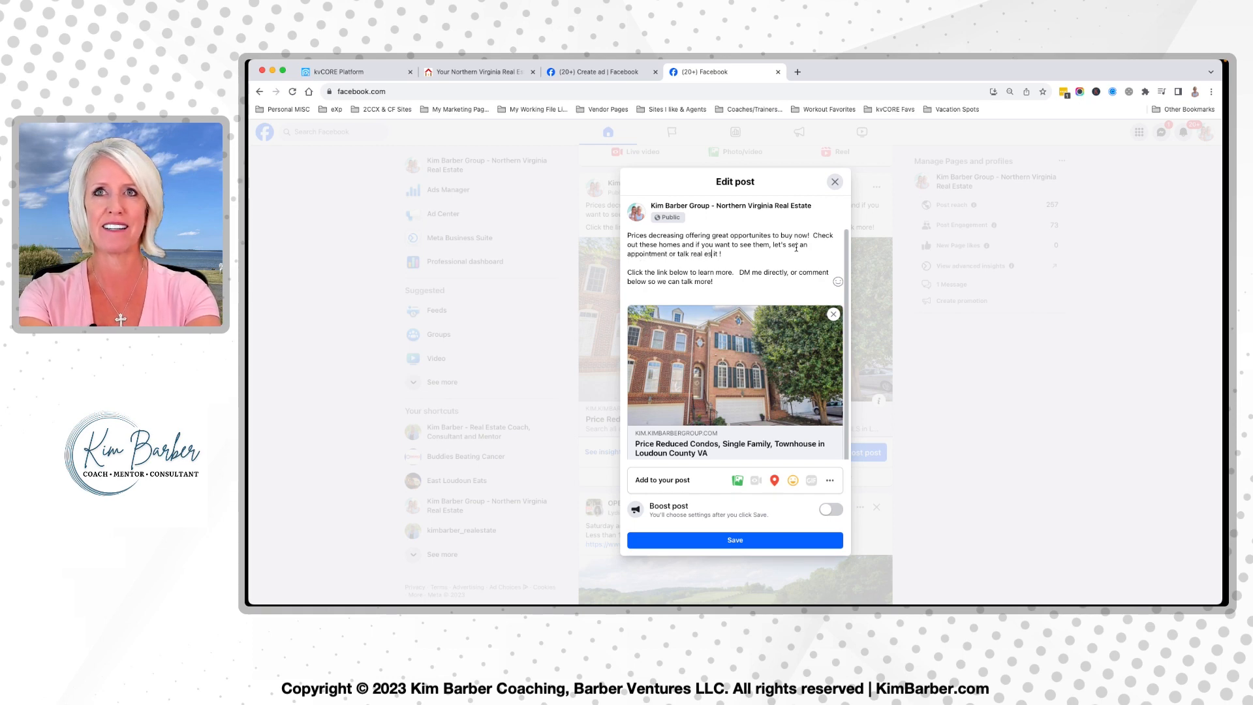
key(BackSpace)
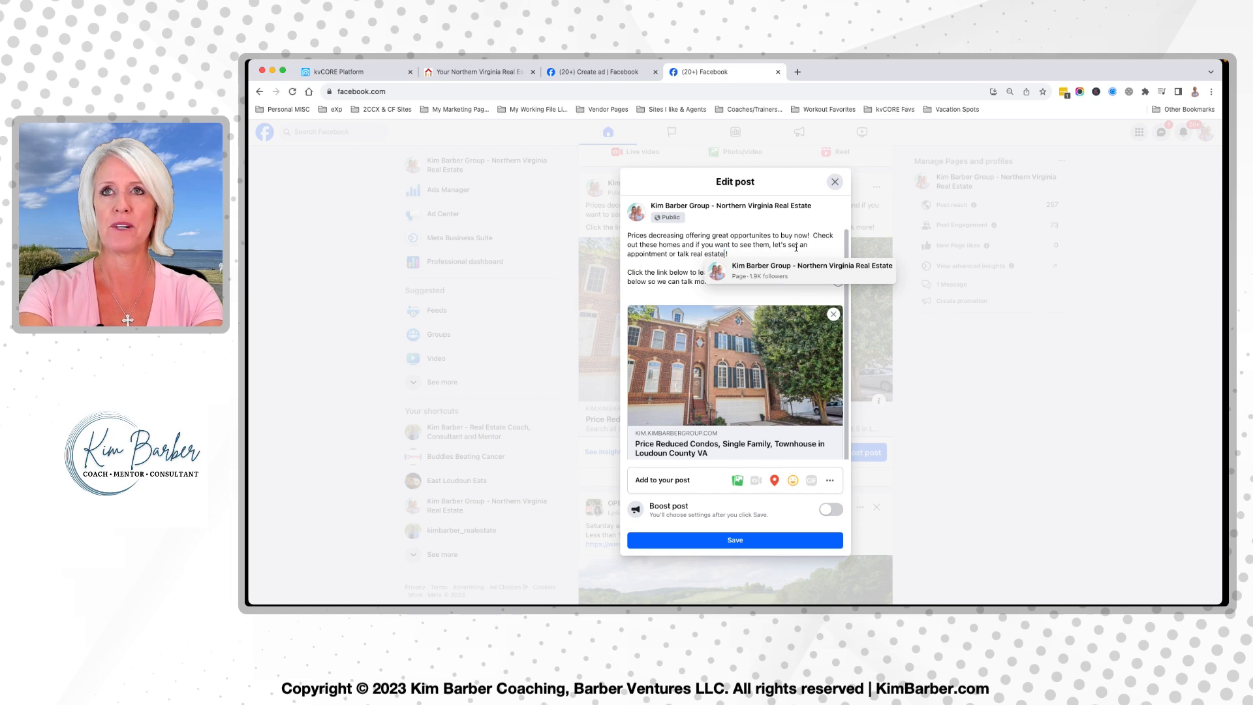
Change "offering" to "offers" in the post's first sentence.
click(709, 239)
key(BackSpace)
key(BackSpace)
key(BackSpace)
text(s)
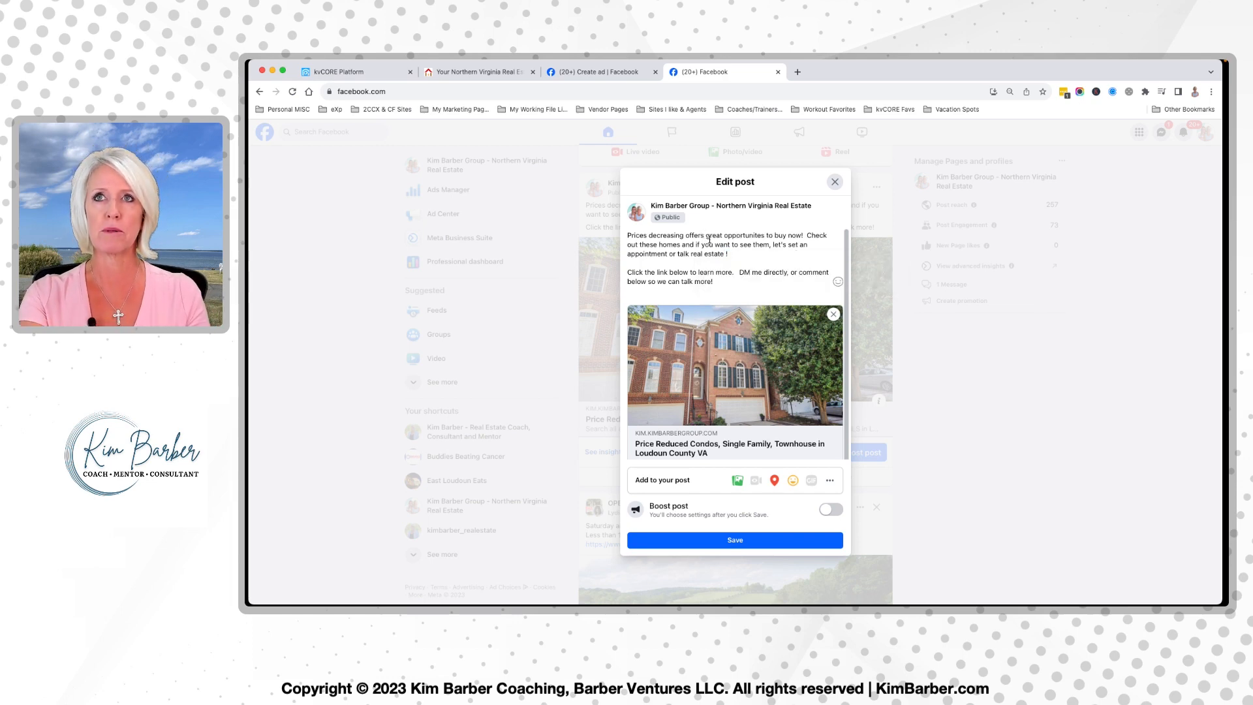
scroll(757, 264, down, 2)
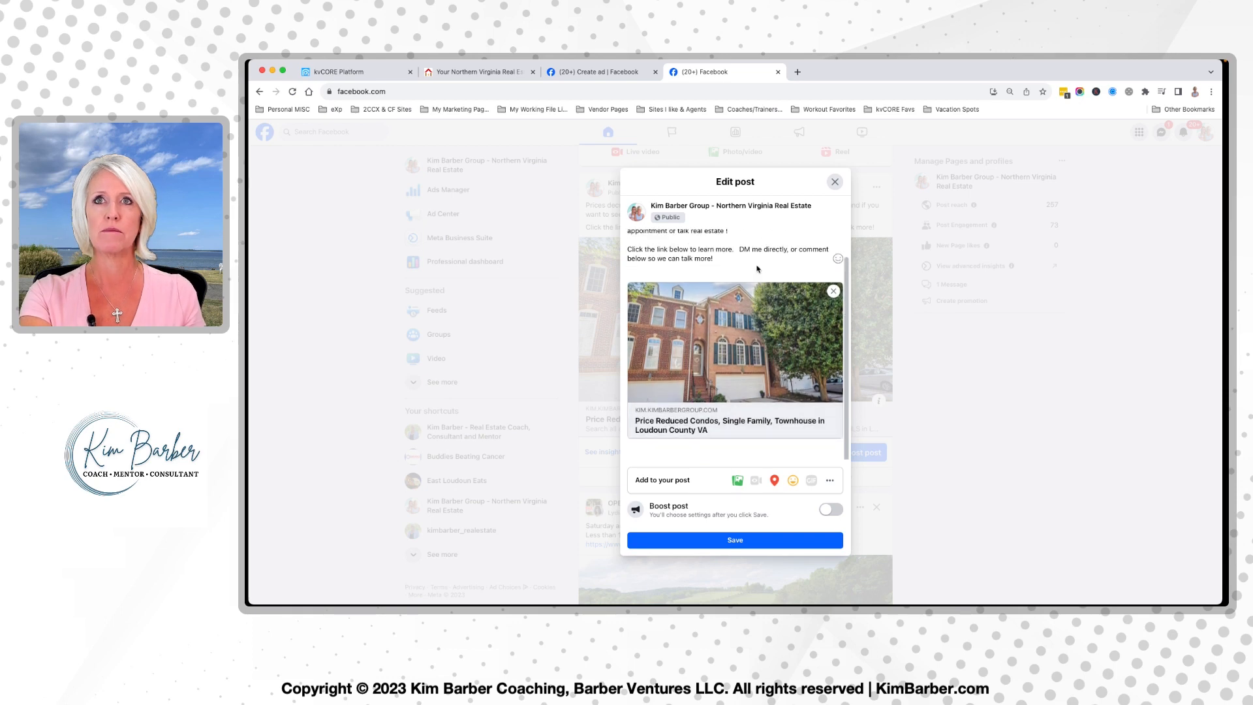
scroll(734, 270, down, 1)
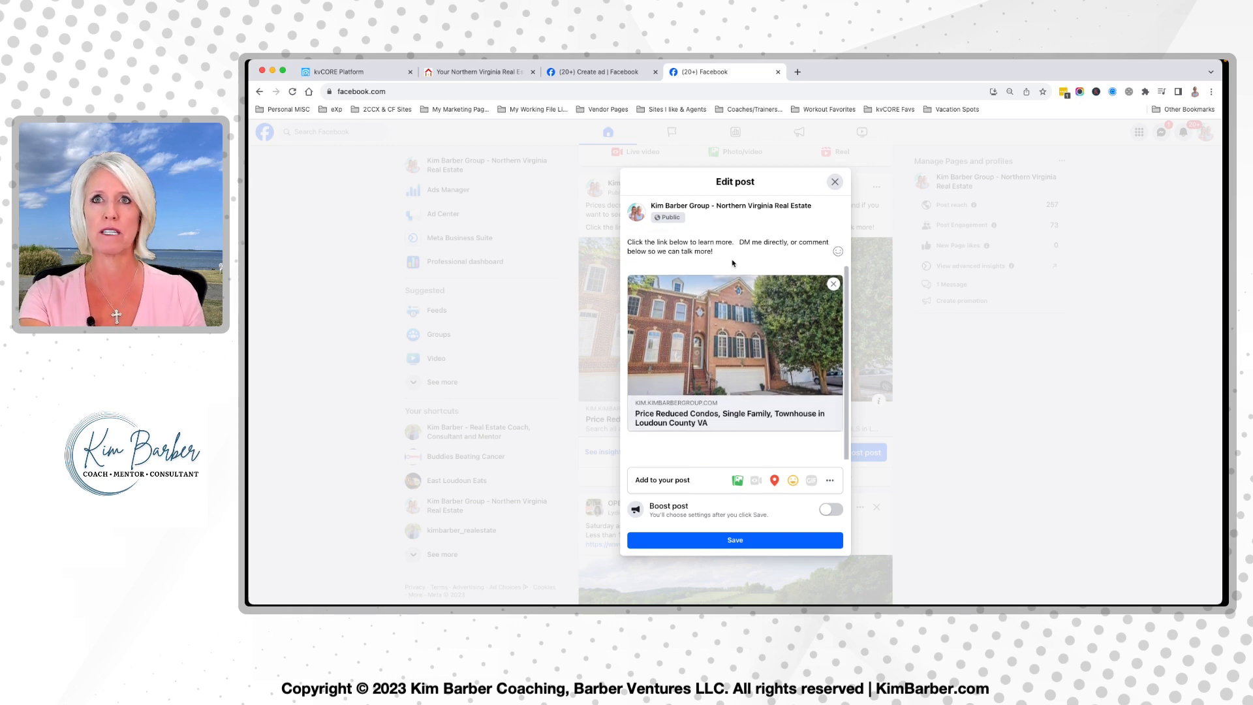
In the post's second paragraph, remove "or" before "comment", add "or call" after "below", and save the edited post.
click(796, 247)
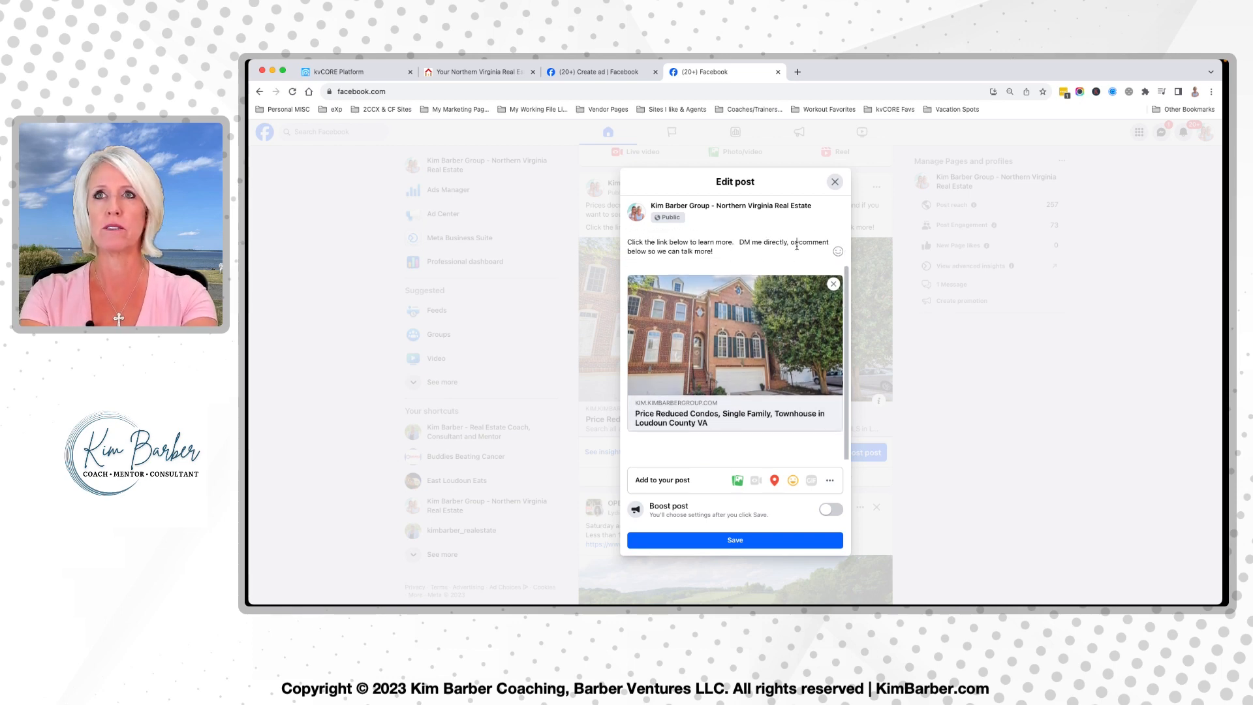
key(BackSpace)
key(BackSpace)
key(BackSpace)
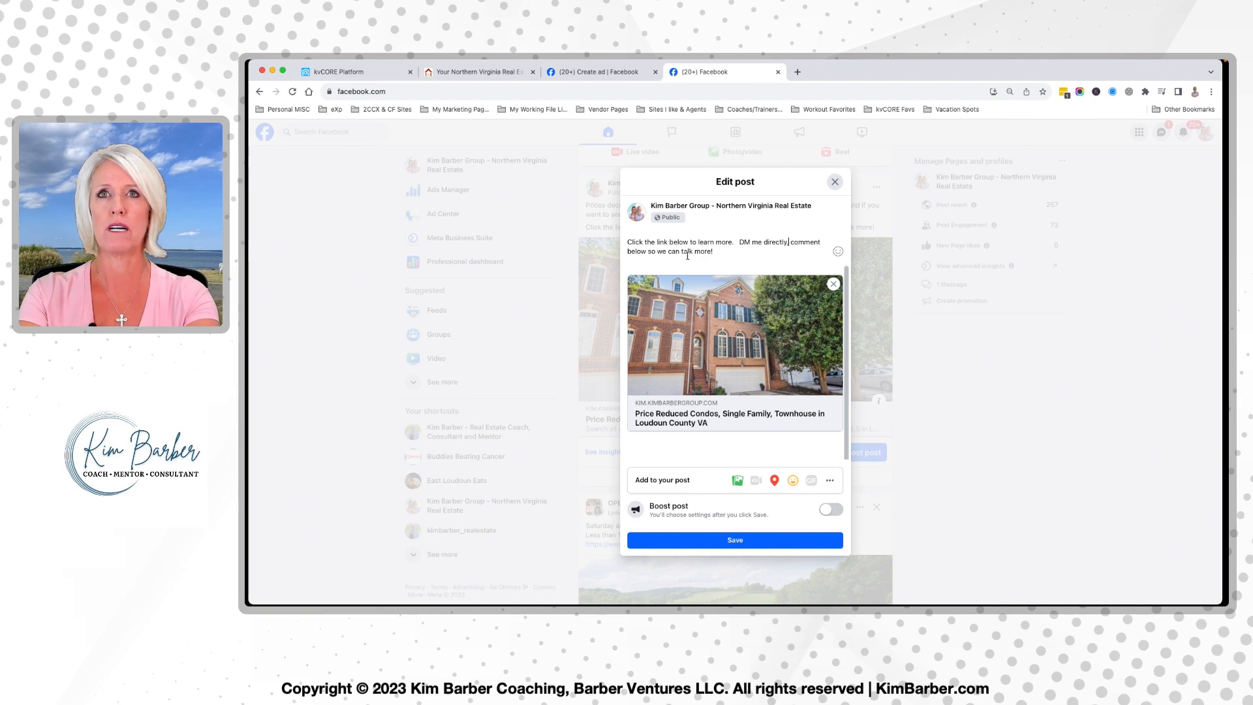
text(or cal)
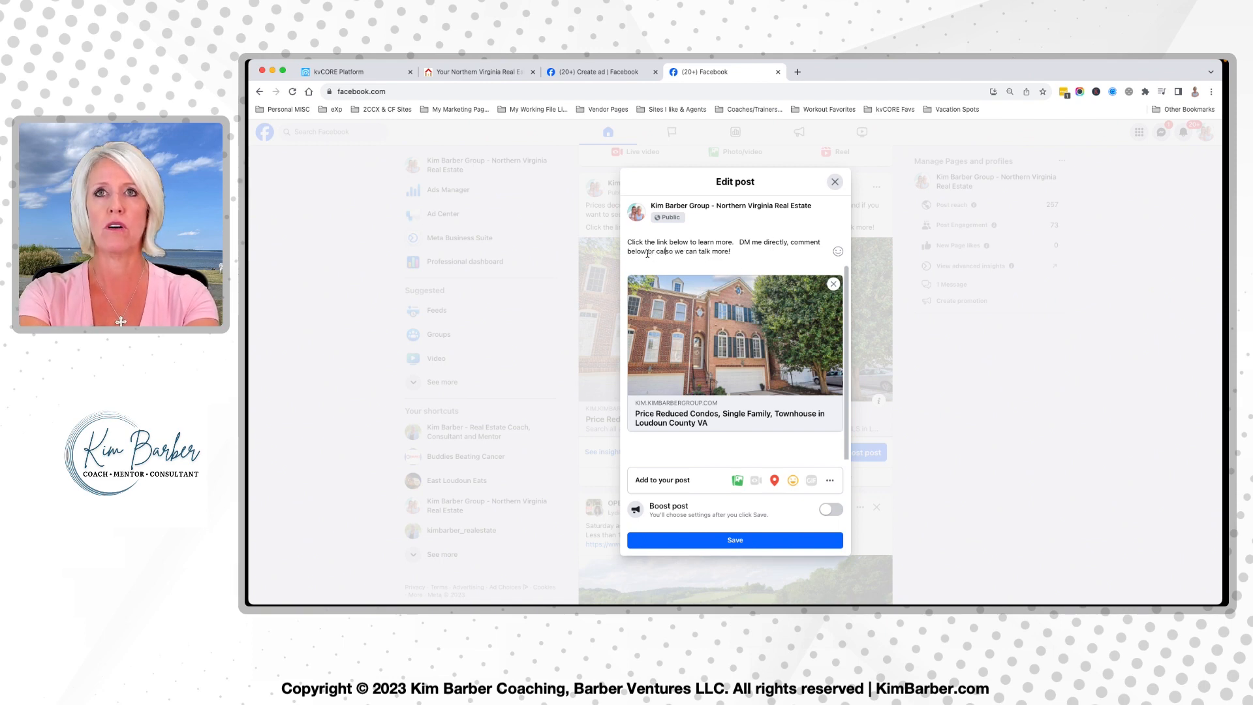
text(l)
scroll(647, 253, down, 2)
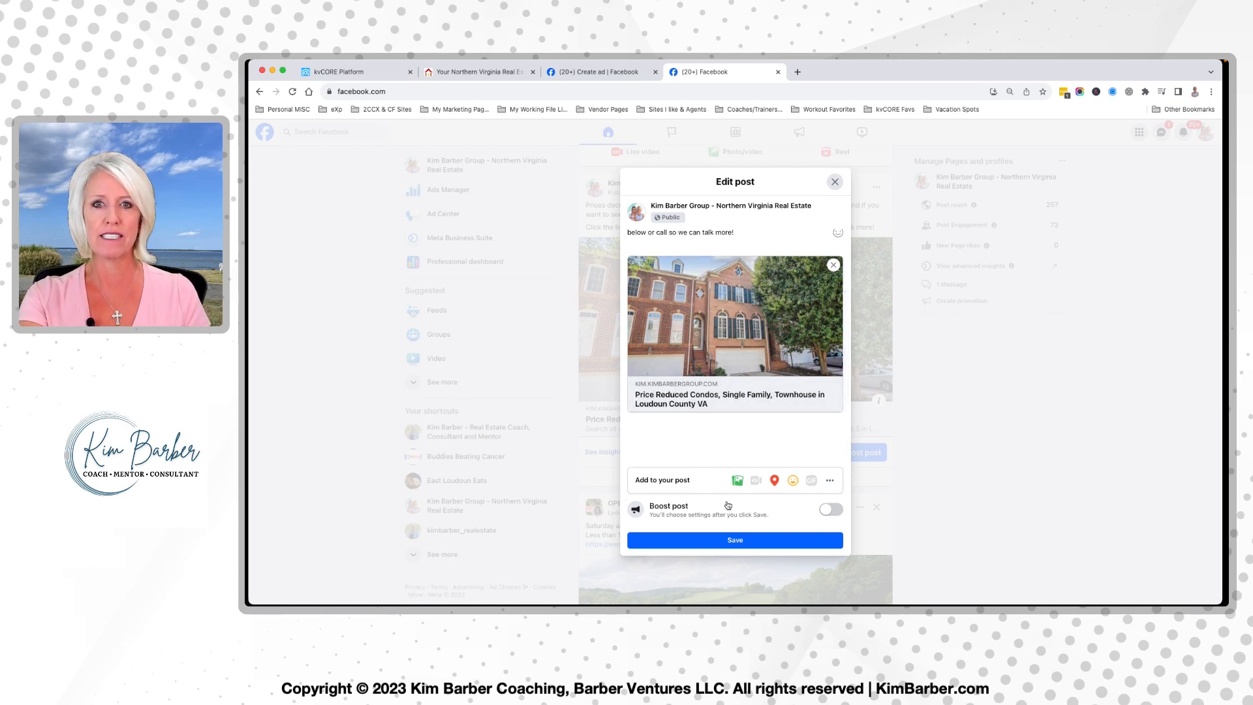
click(732, 544)
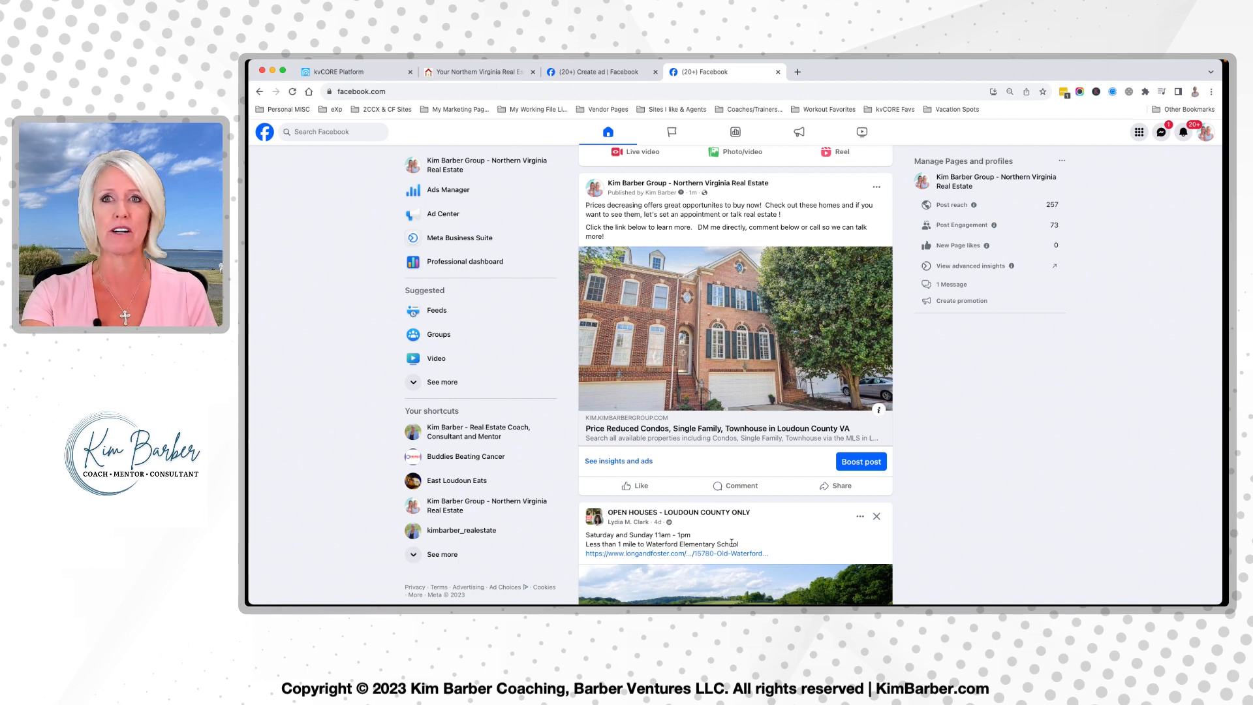
scroll(745, 411, down, 4)
scroll(745, 412, up, 1)
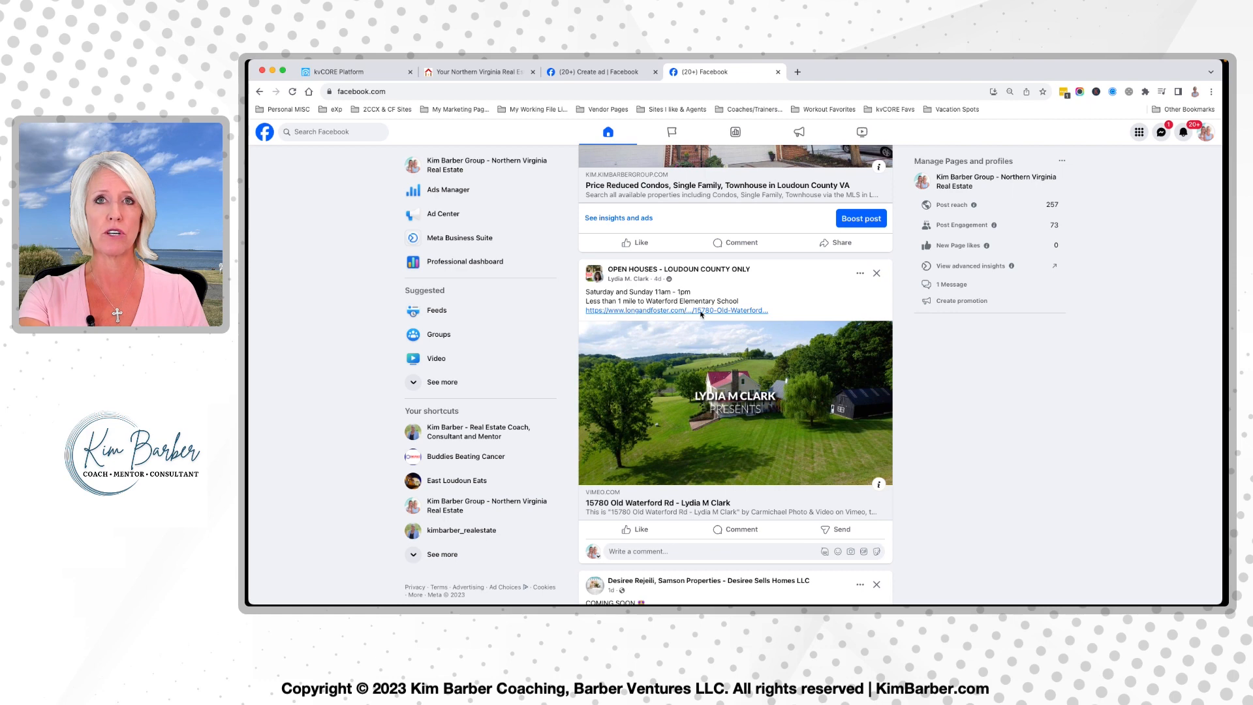
scroll(700, 314, down, 1)
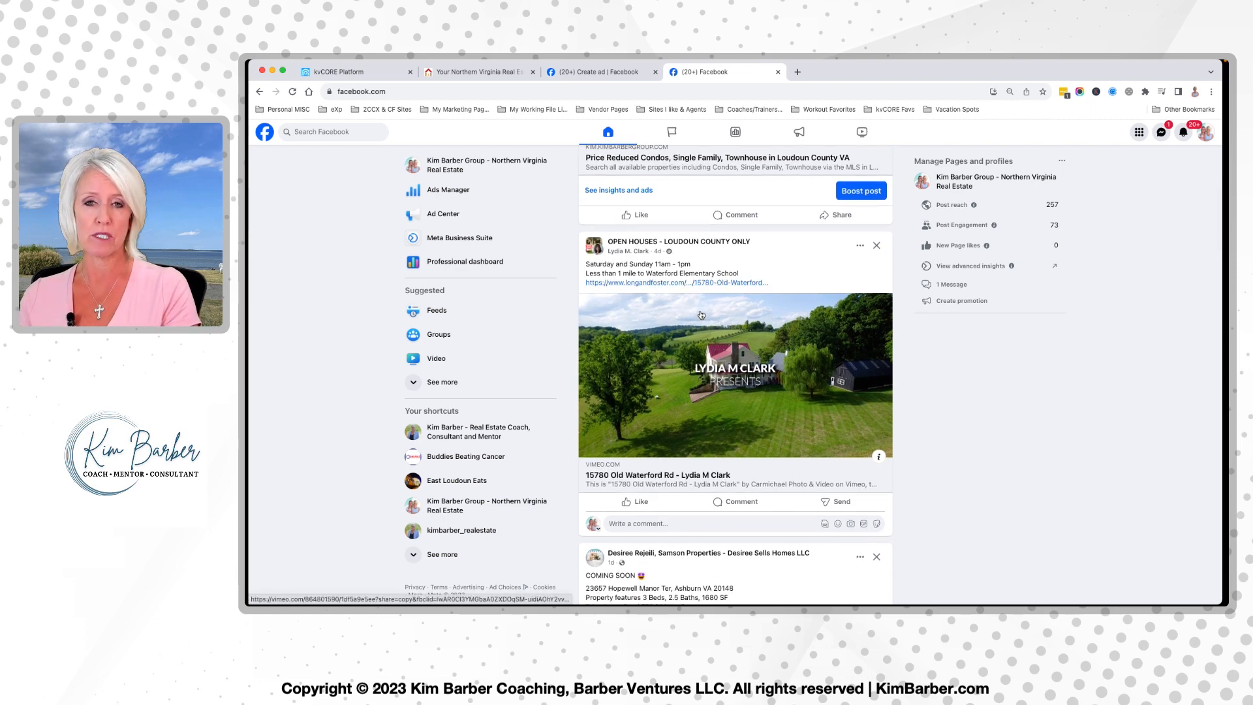
click(605, 75)
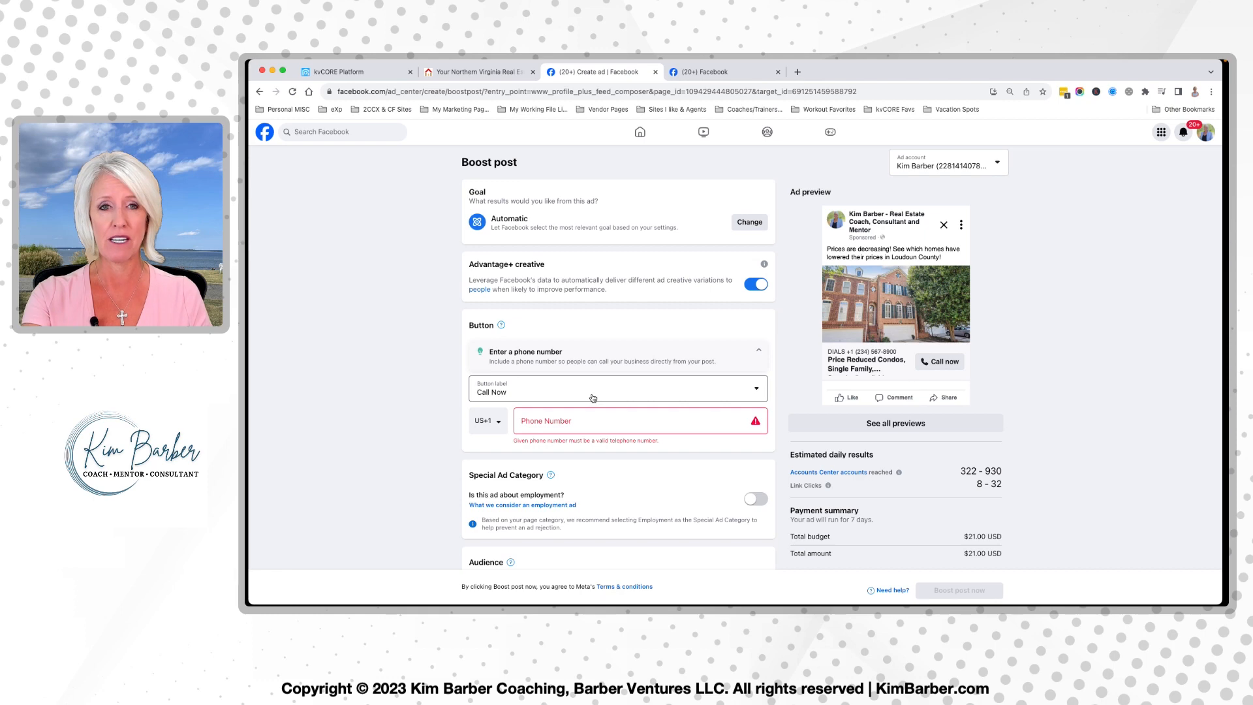
click(261, 91)
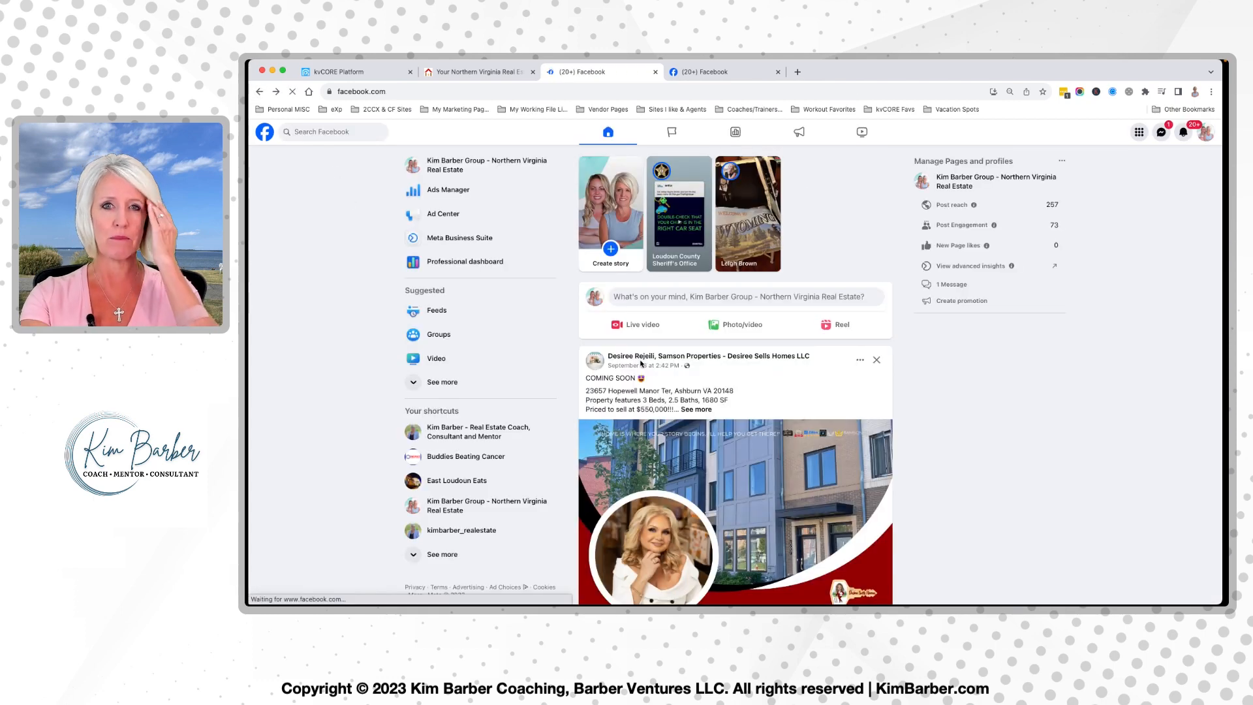
click(670, 297)
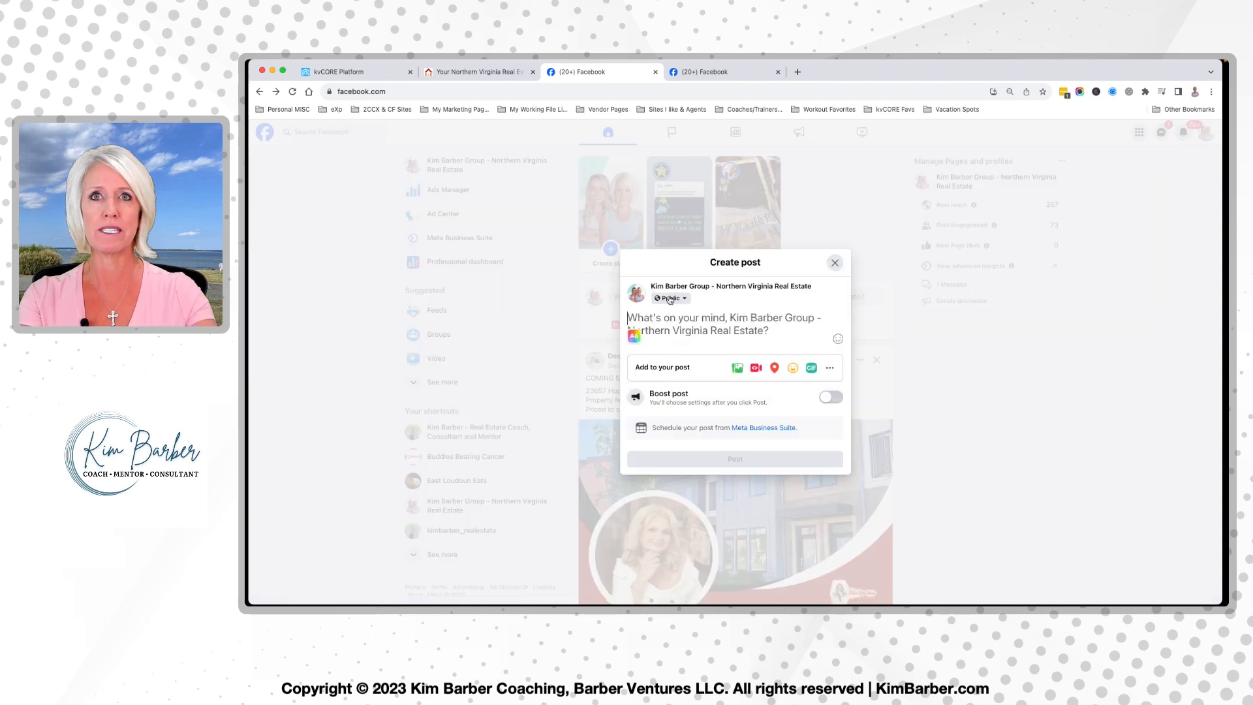
text(https://myre.io/02KPZPx14kDp)
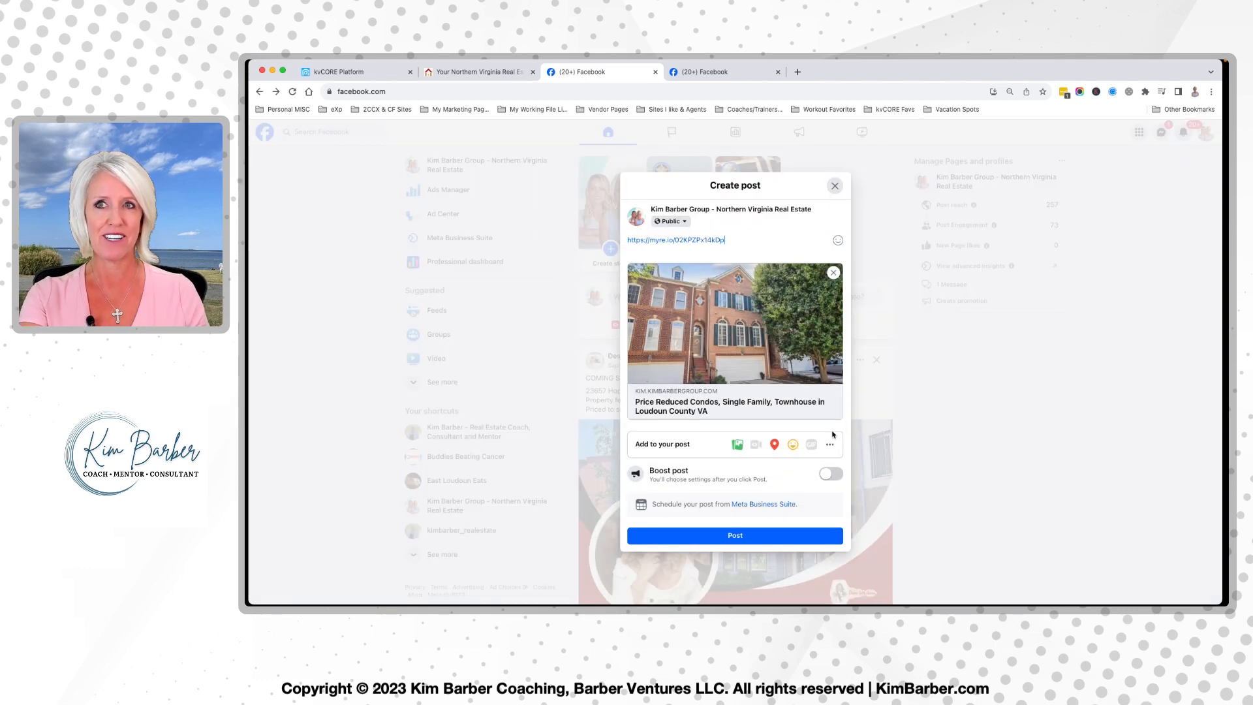
Turn on boosting for the new draft post and delete the link text while keeping its preview.
click(829, 475)
drag(737, 245, 619, 242)
key(BackSpace)
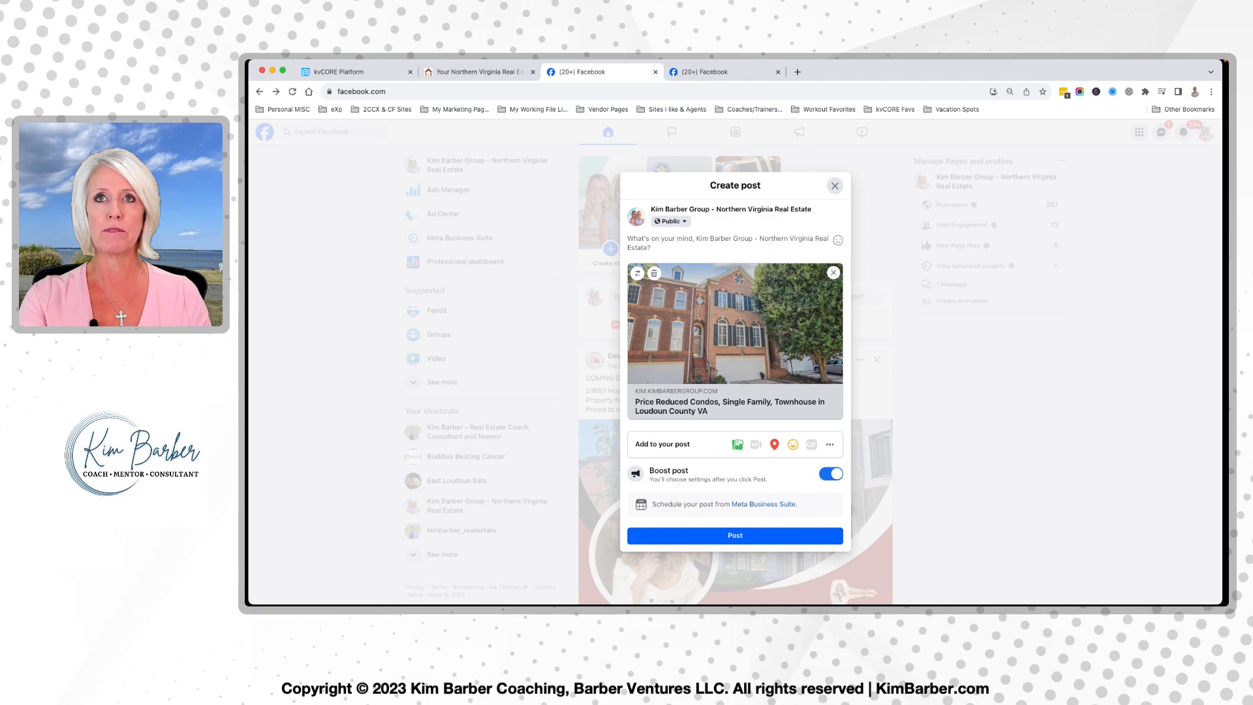
Return to the published price-reduced homes post in the other Facebook tab and open its boost settings.
click(724, 85)
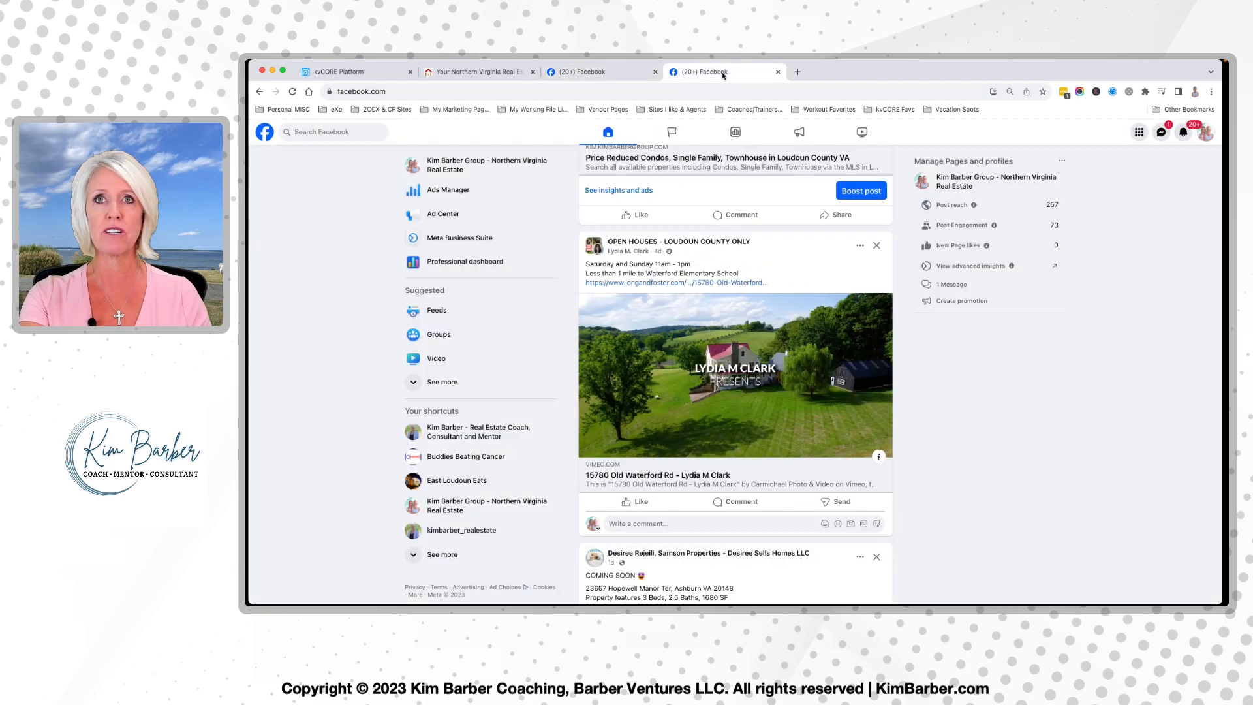
scroll(801, 335, down, 3)
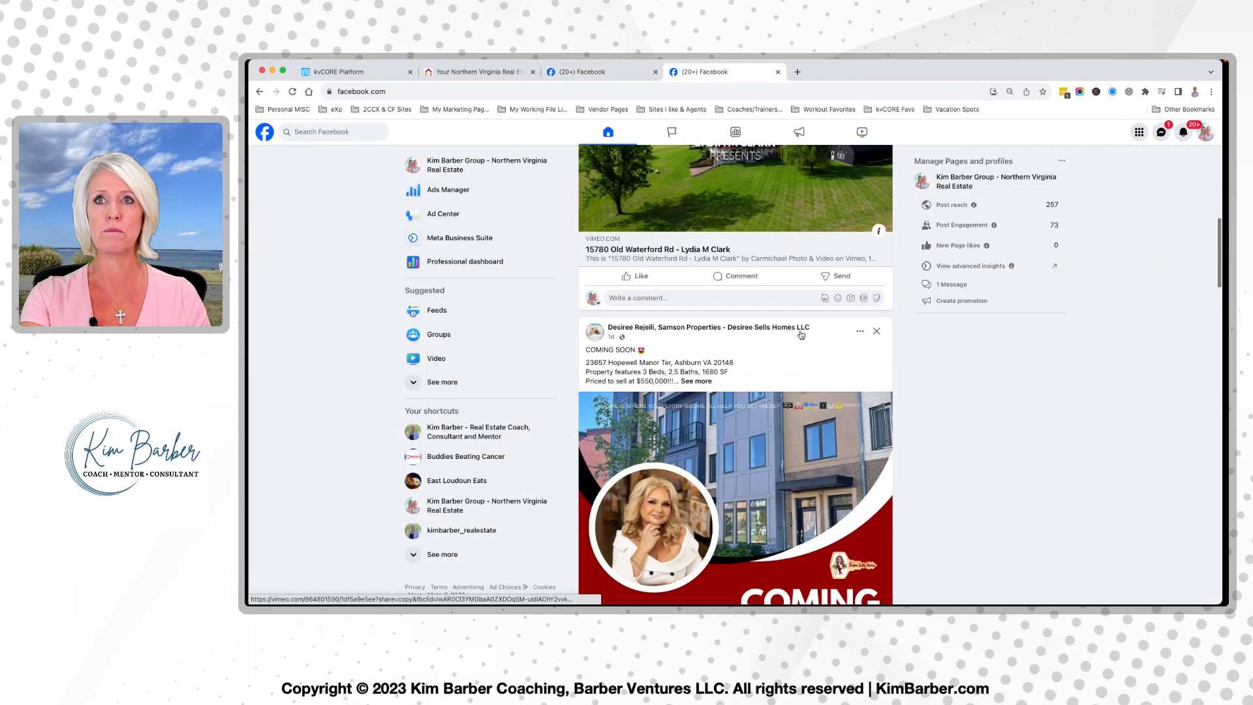
scroll(800, 332, up, 6)
scroll(800, 336, up, 2)
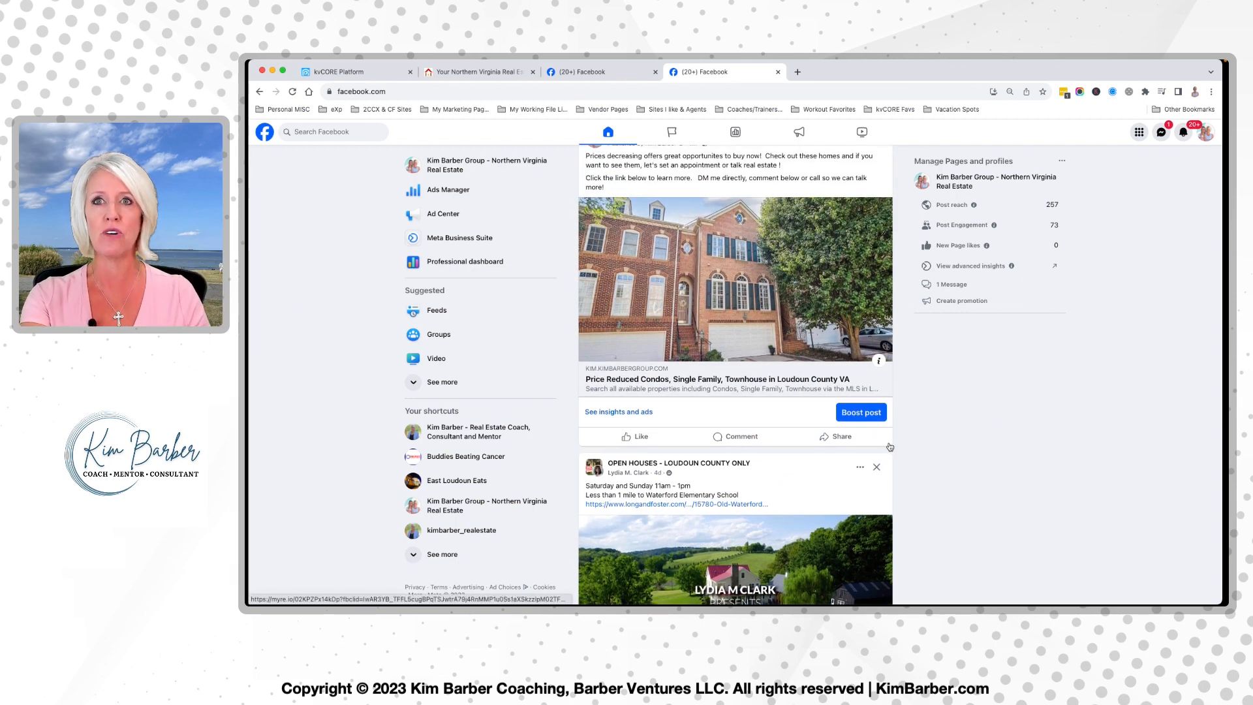
click(861, 415)
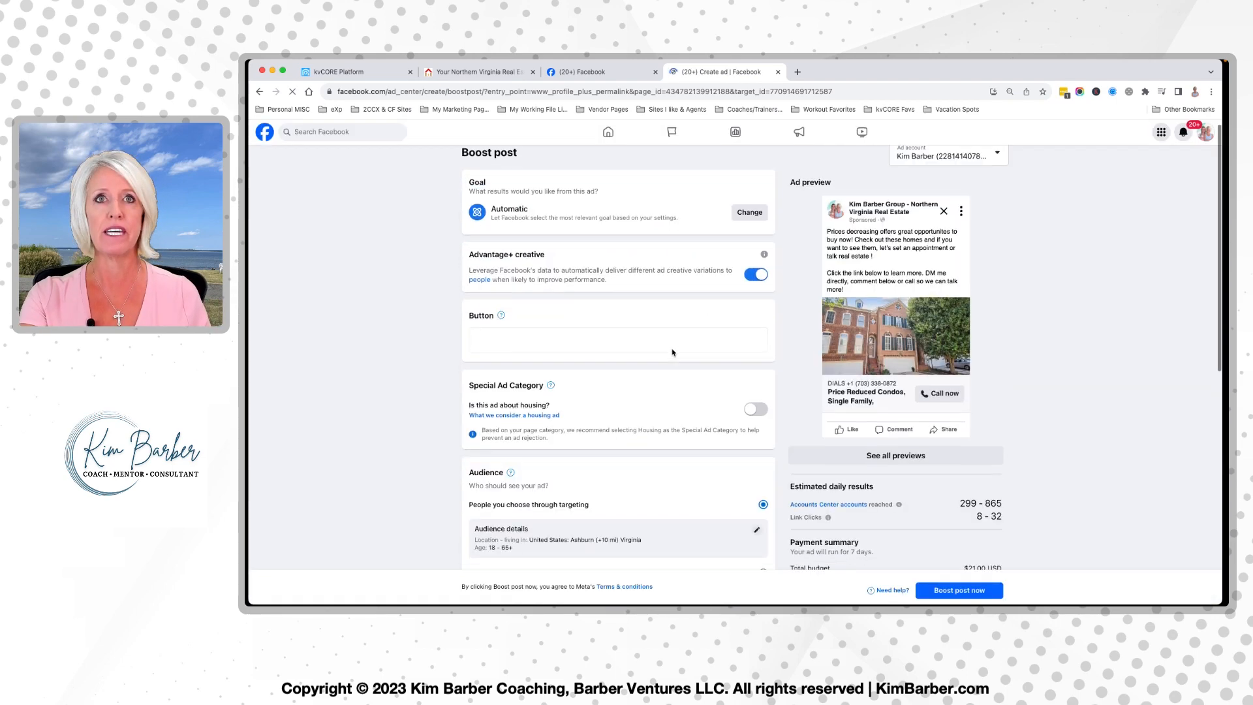
Set the boosted post's button label to Learn more.
scroll(673, 352, down, 2)
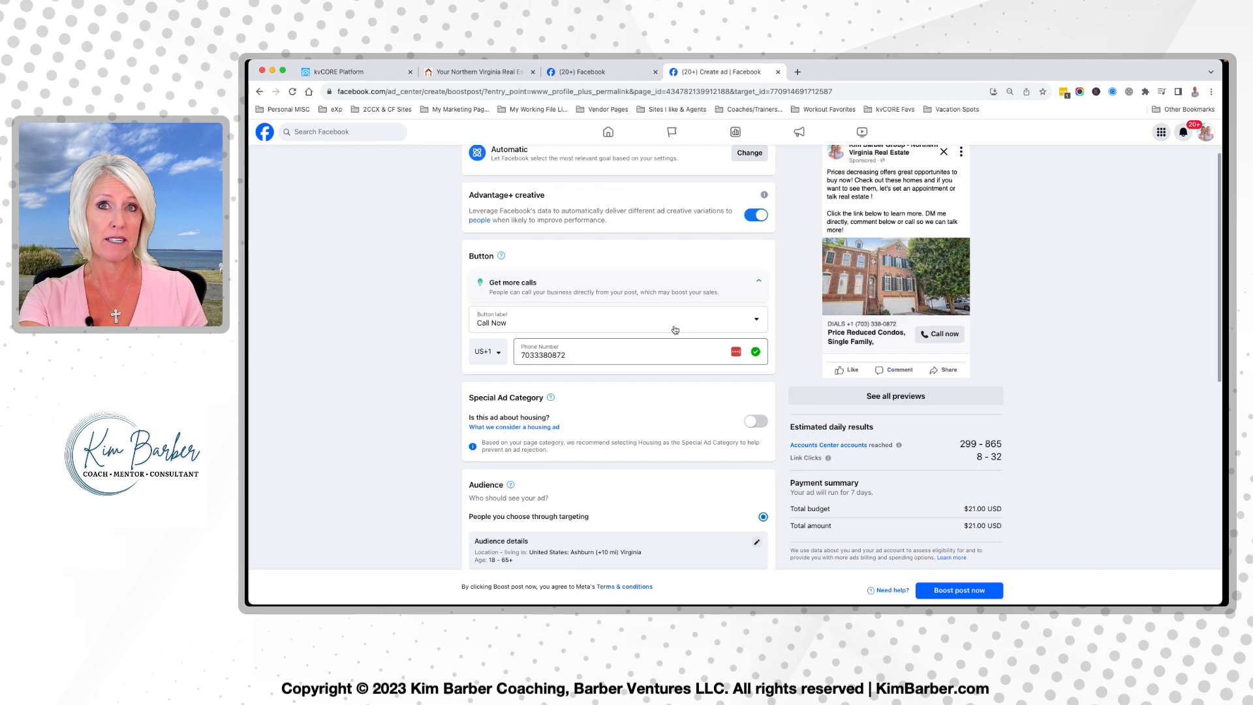
click(675, 319)
scroll(678, 321, down, 2)
scroll(679, 322, down, 2)
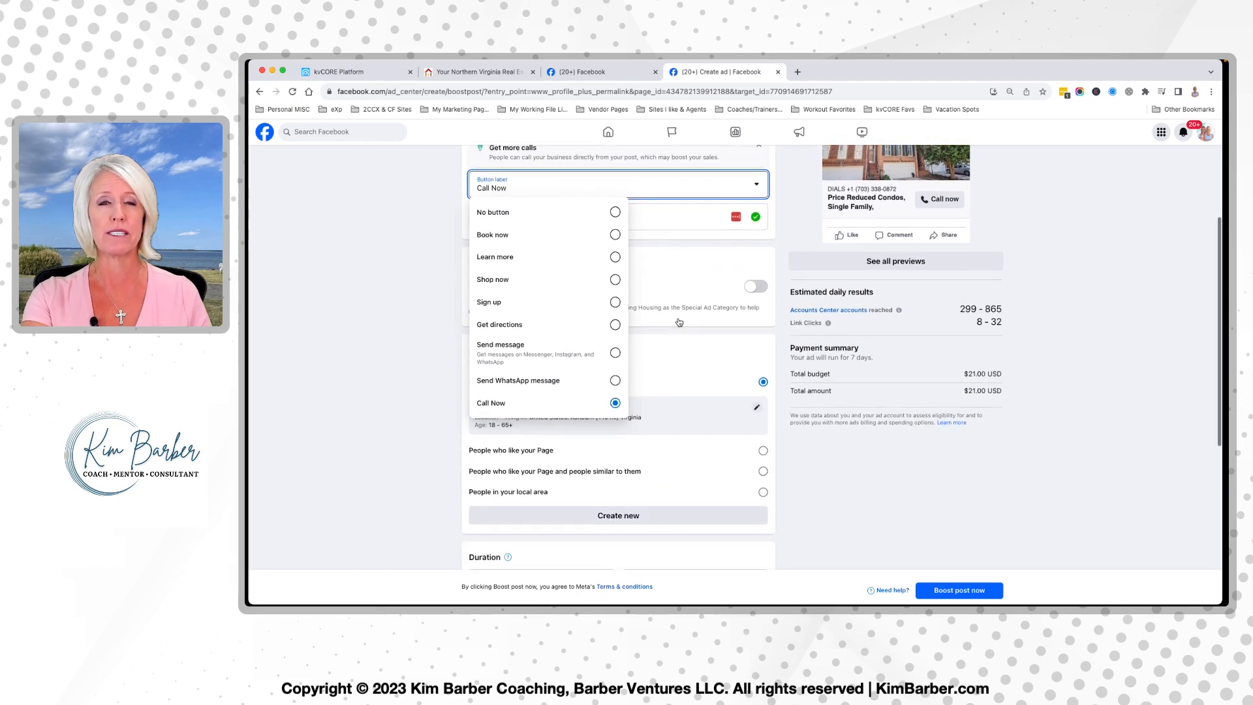
click(616, 256)
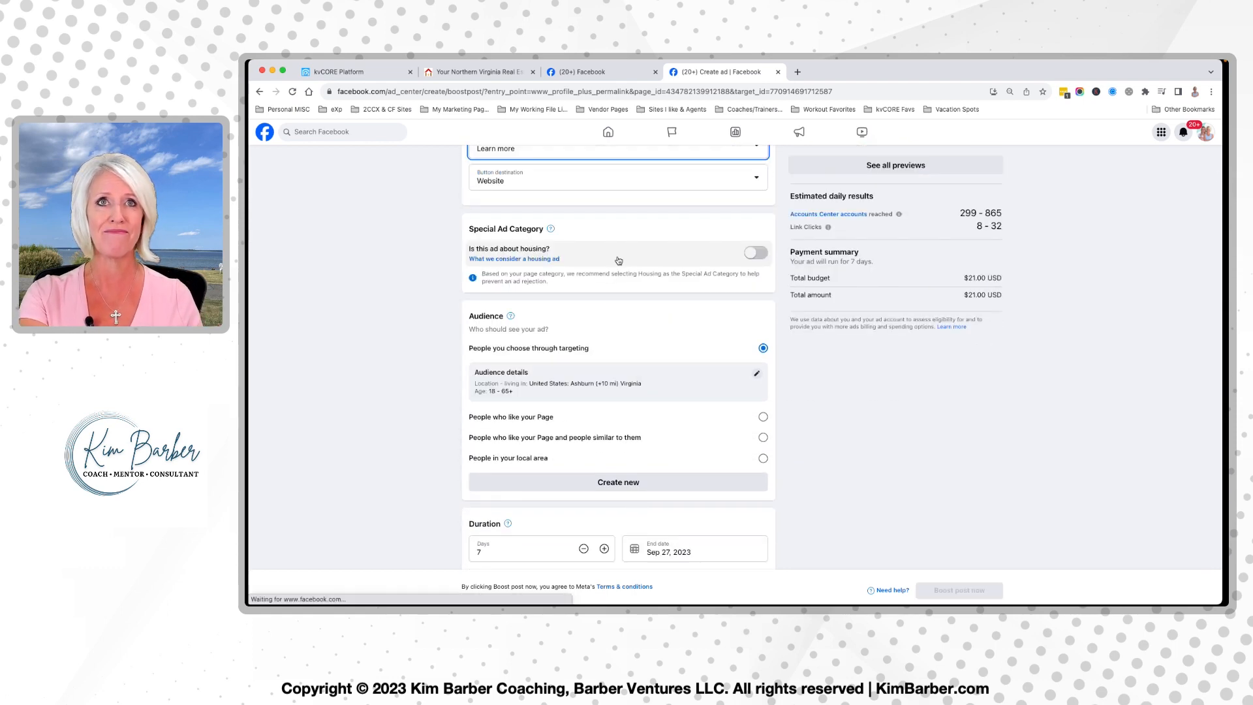
Set the Learn more button's destination to Contact form and view the contact form settings.
scroll(619, 260, up, 2)
click(616, 242)
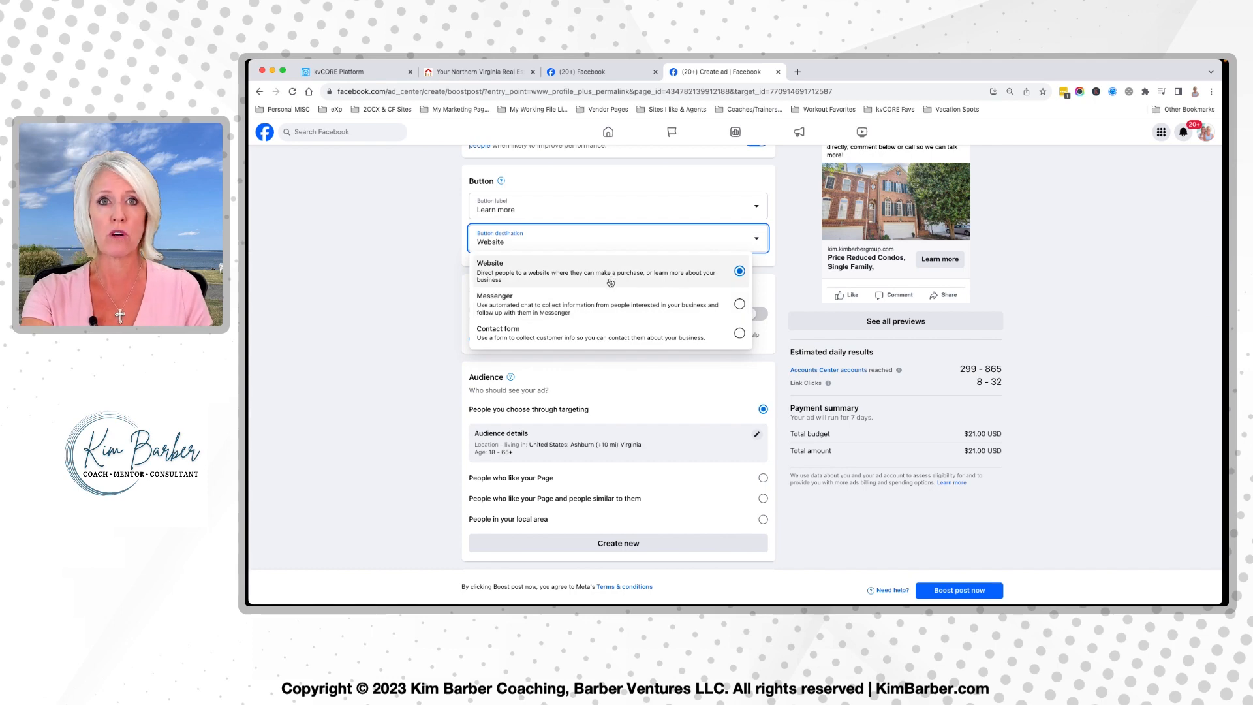
click(596, 337)
scroll(600, 333, down, 1)
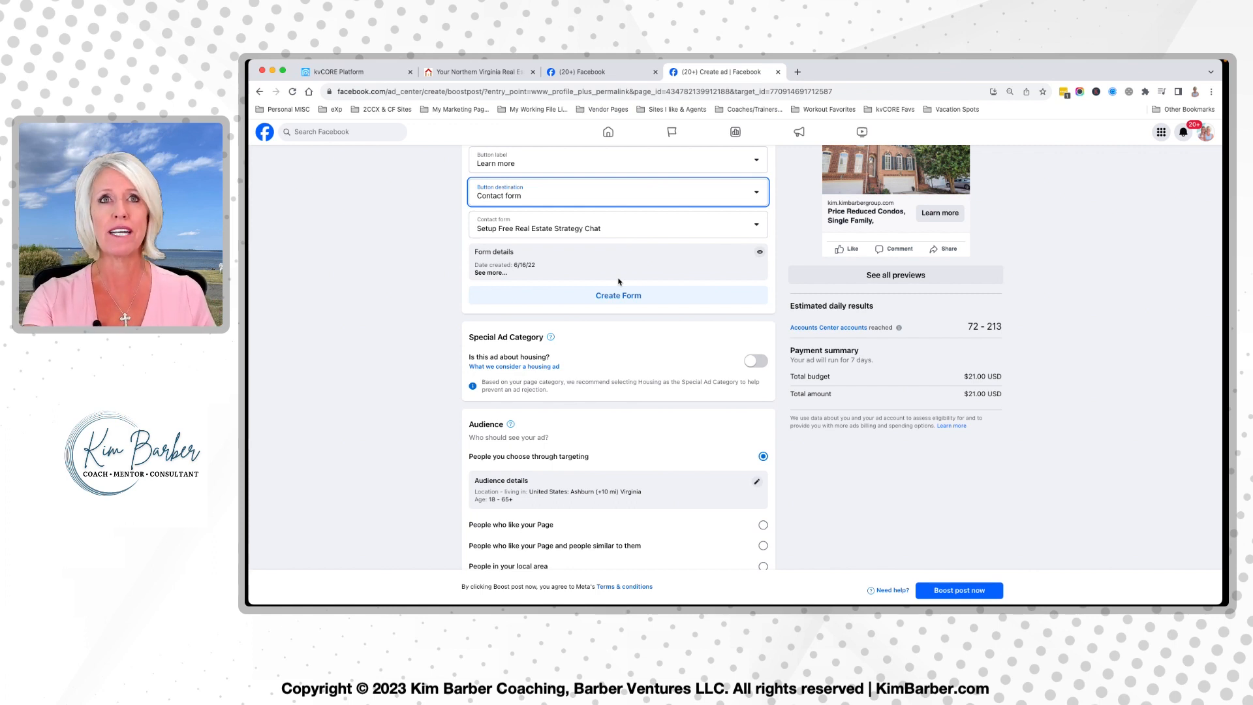
scroll(619, 281, up, 2)
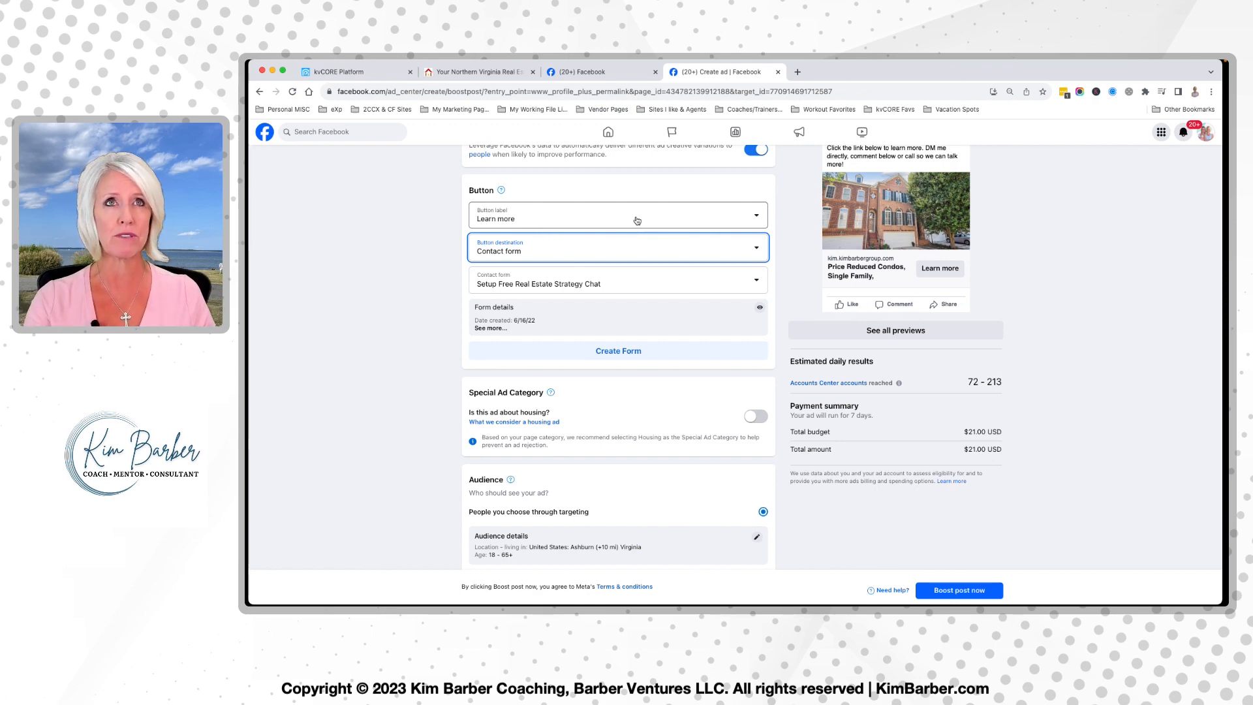
Check the unpublished draft in the other tab, then review the ad's button destination, button label and contact form options.
click(586, 75)
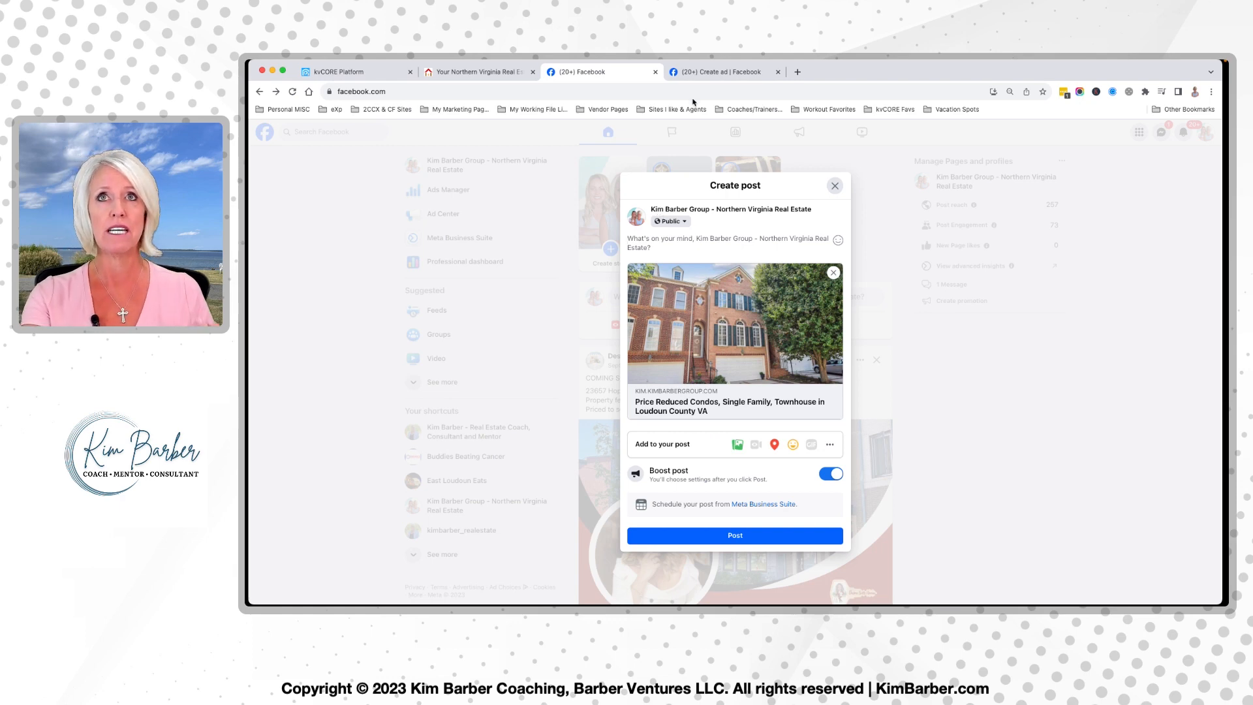
click(718, 72)
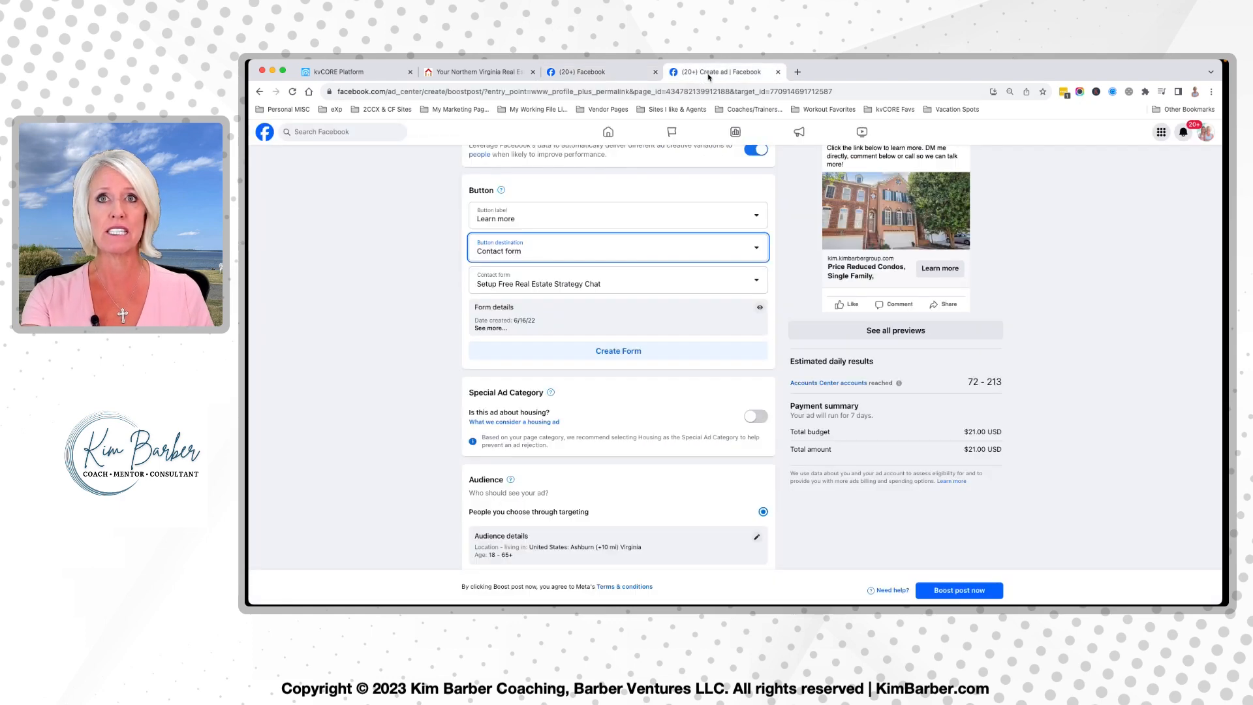
click(646, 251)
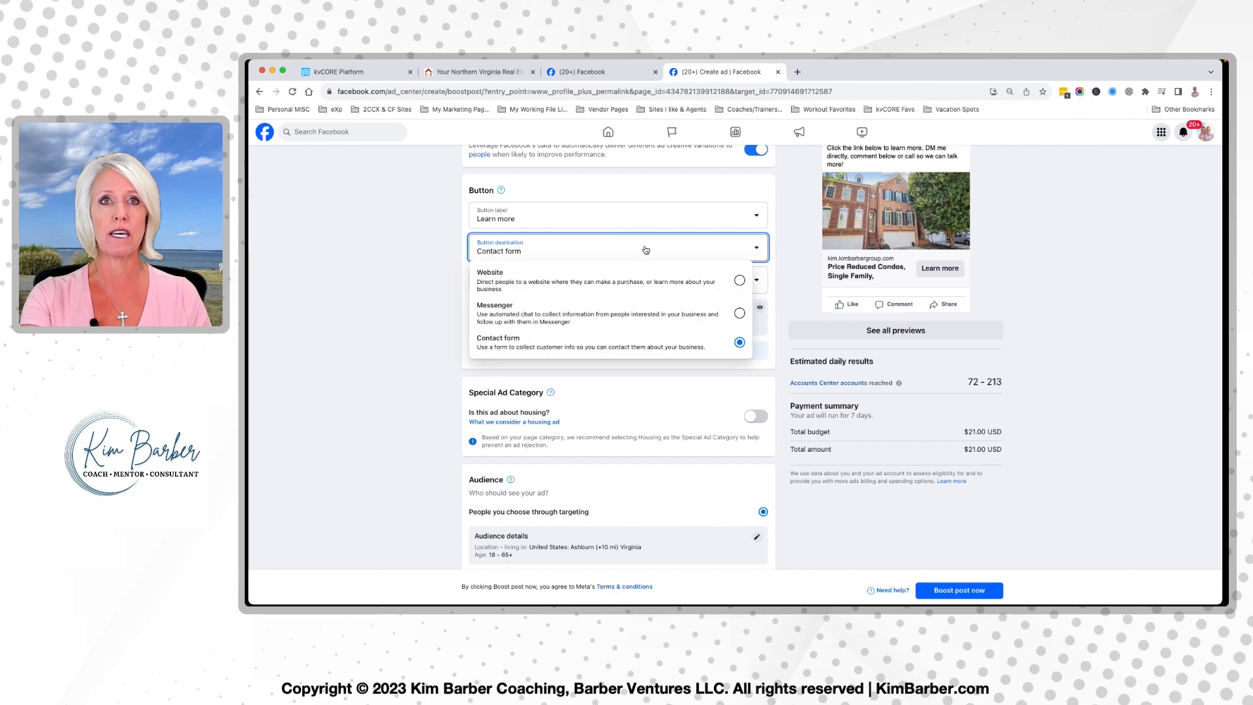
click(623, 217)
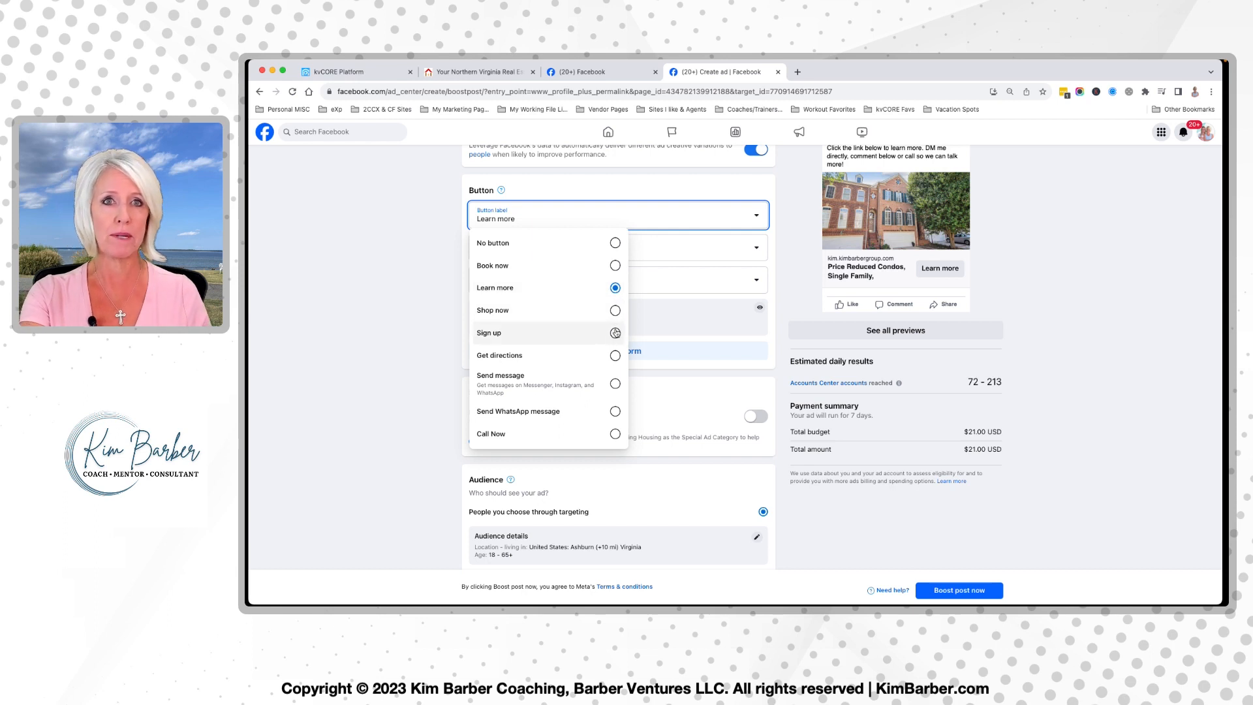
scroll(579, 349, down, 1)
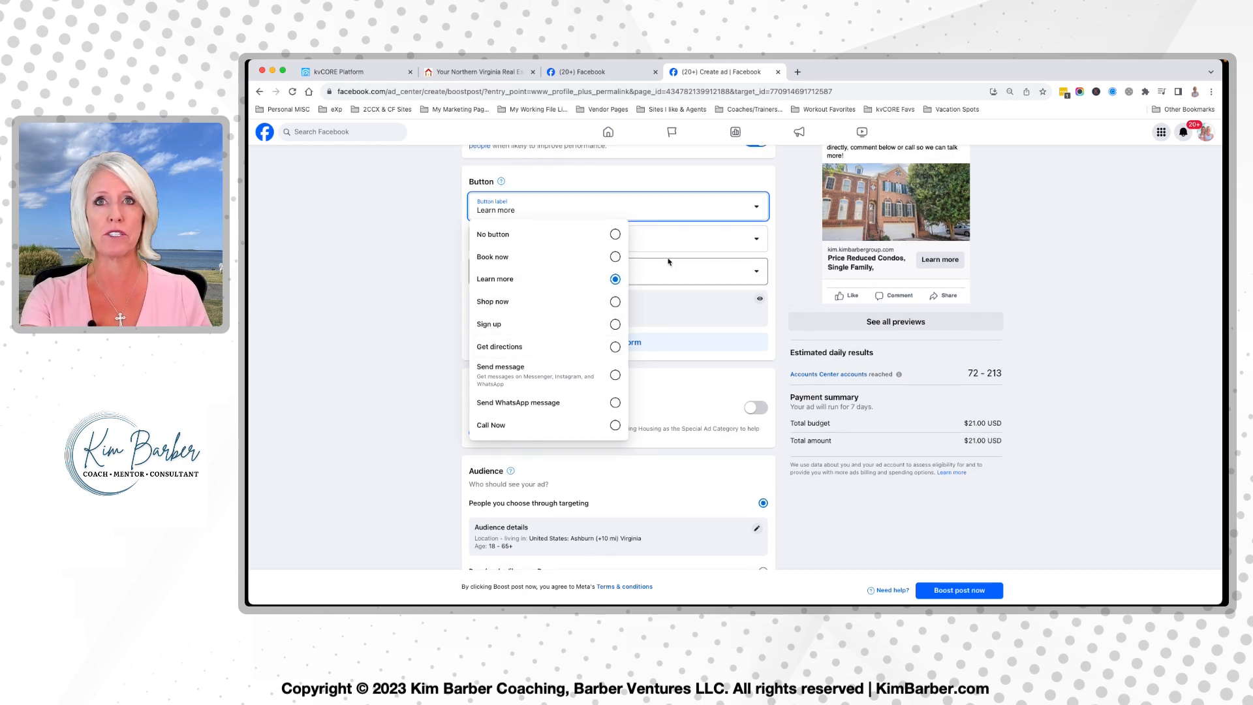
click(773, 258)
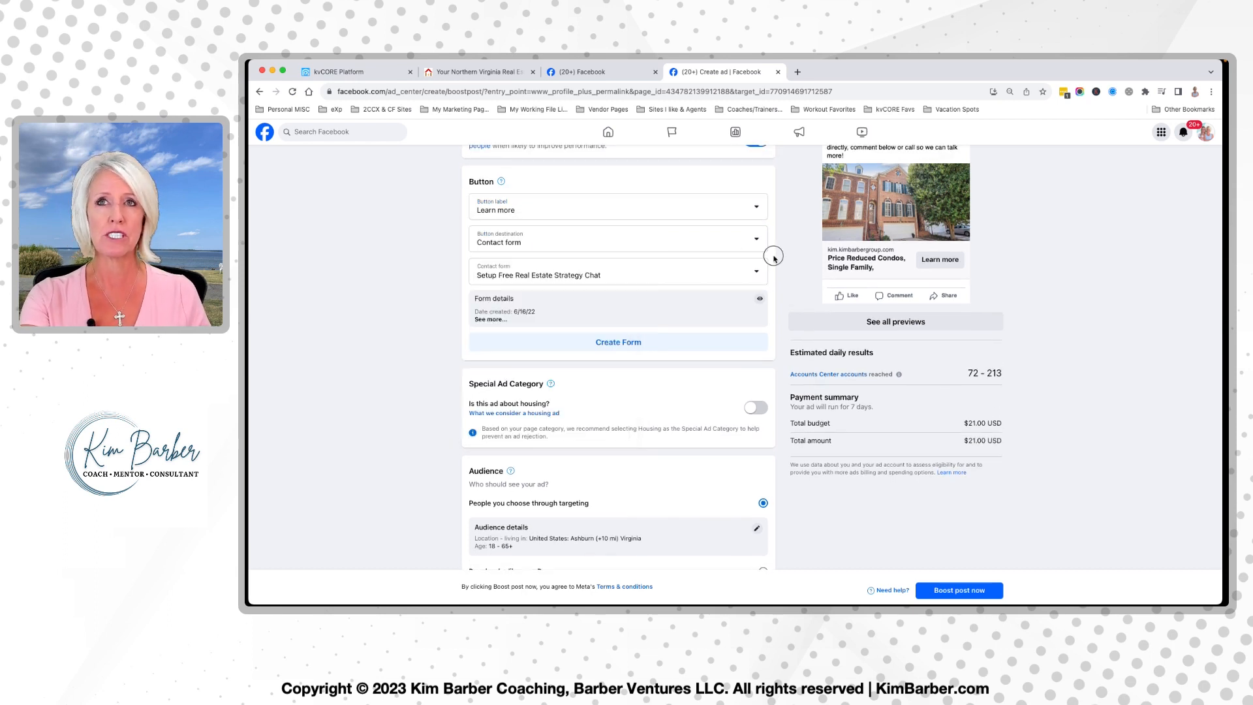
click(725, 274)
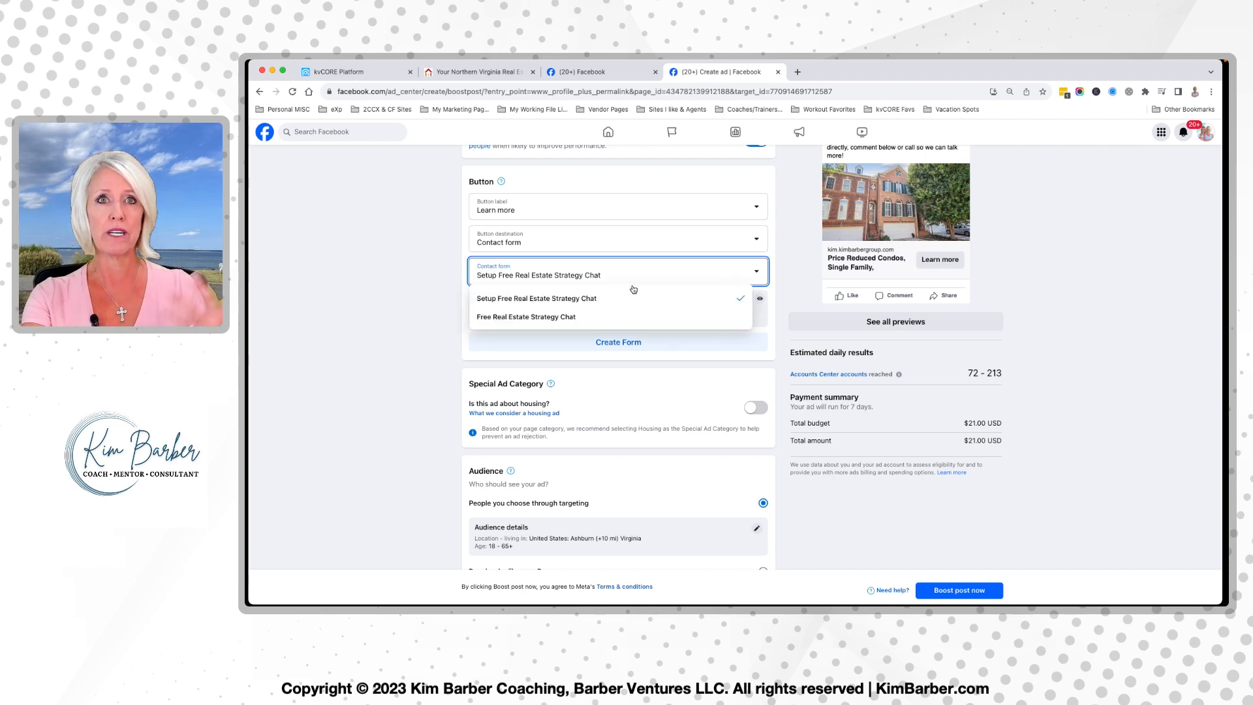
click(773, 257)
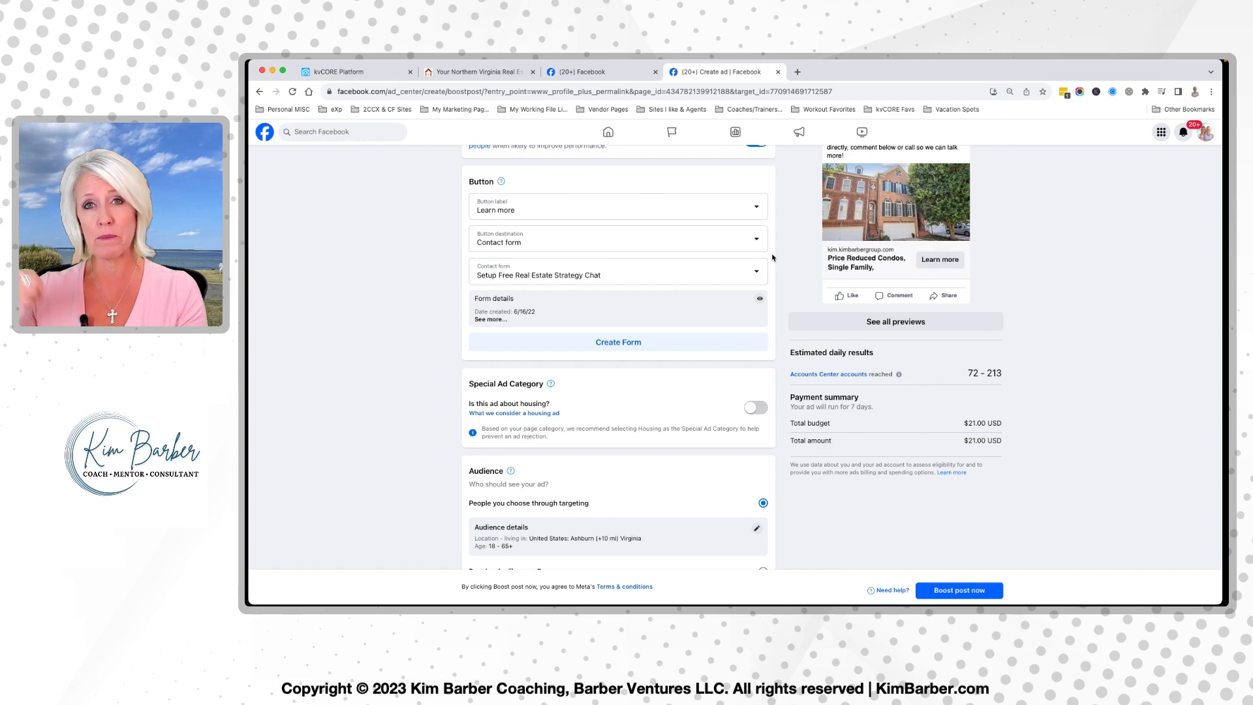
Set the button destination to Website and declare the ad as being about housing under the special ad category.
click(753, 236)
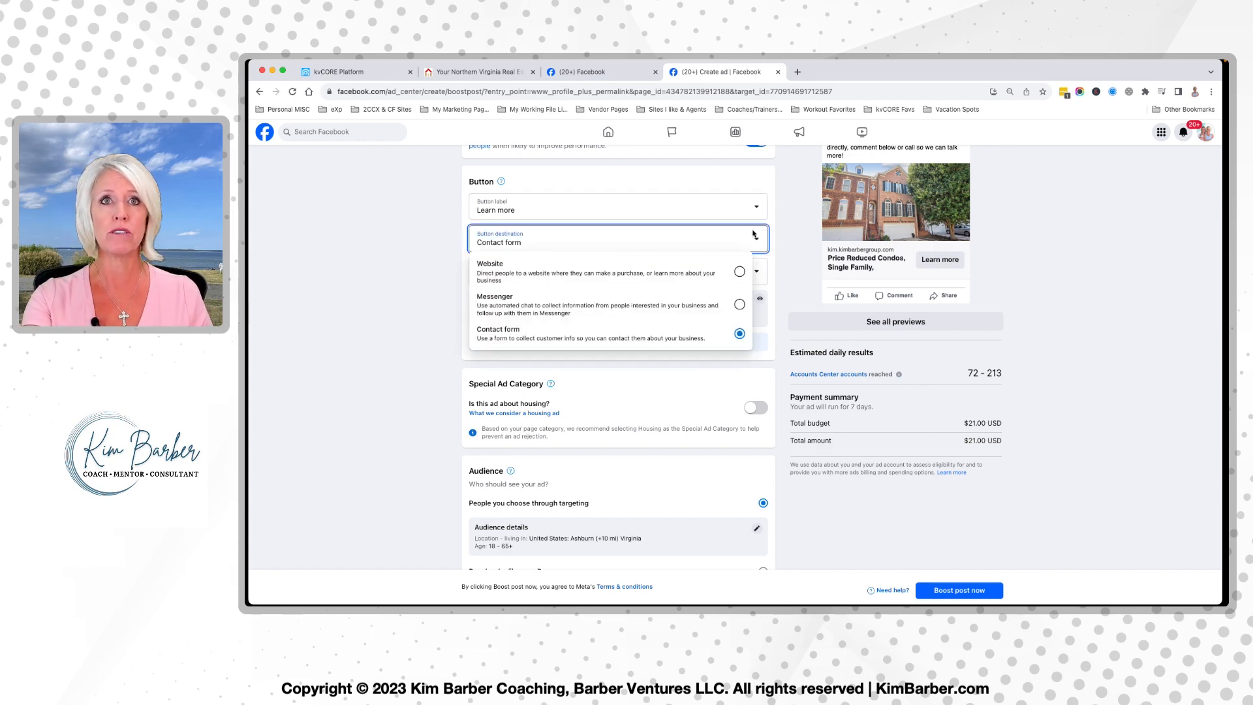
click(738, 265)
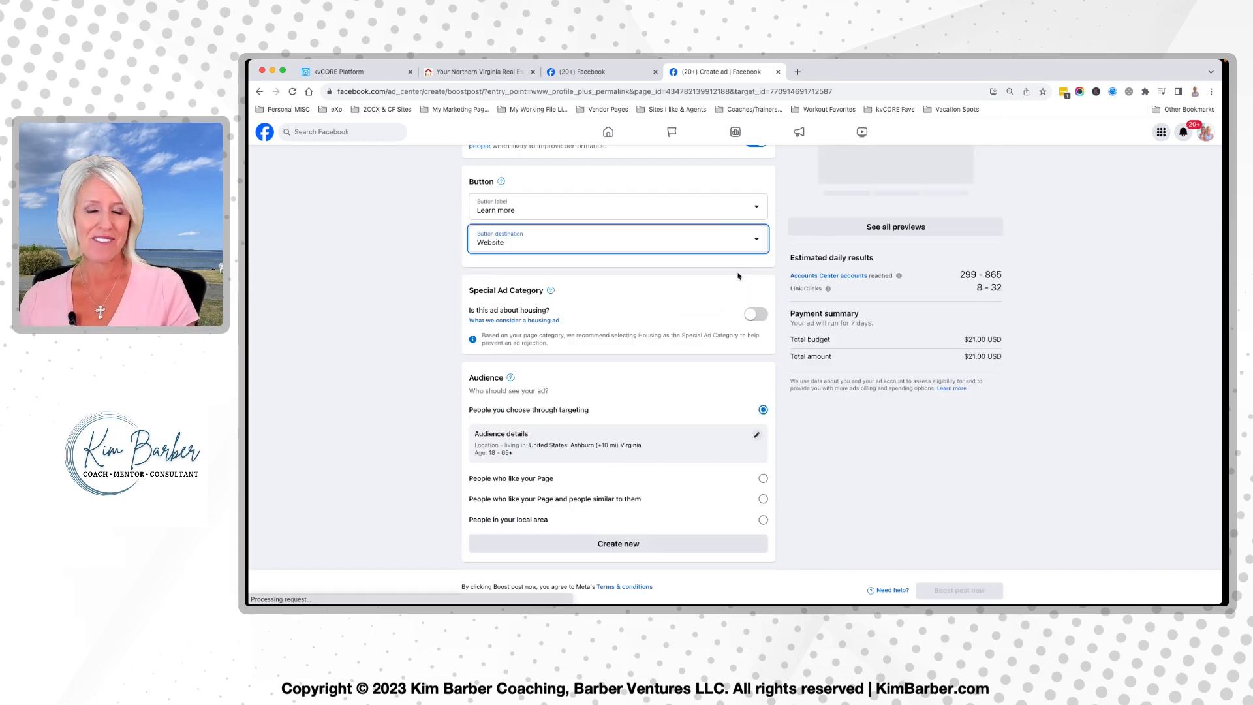
scroll(744, 261, down, 3)
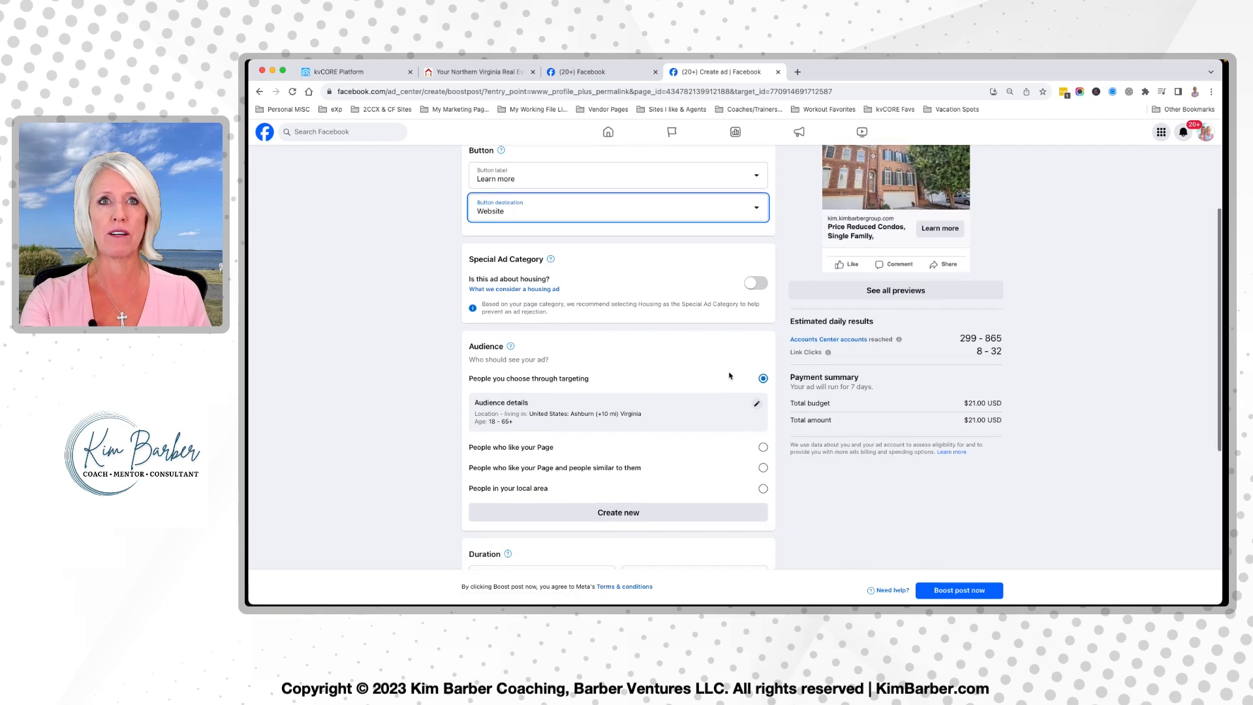
click(754, 220)
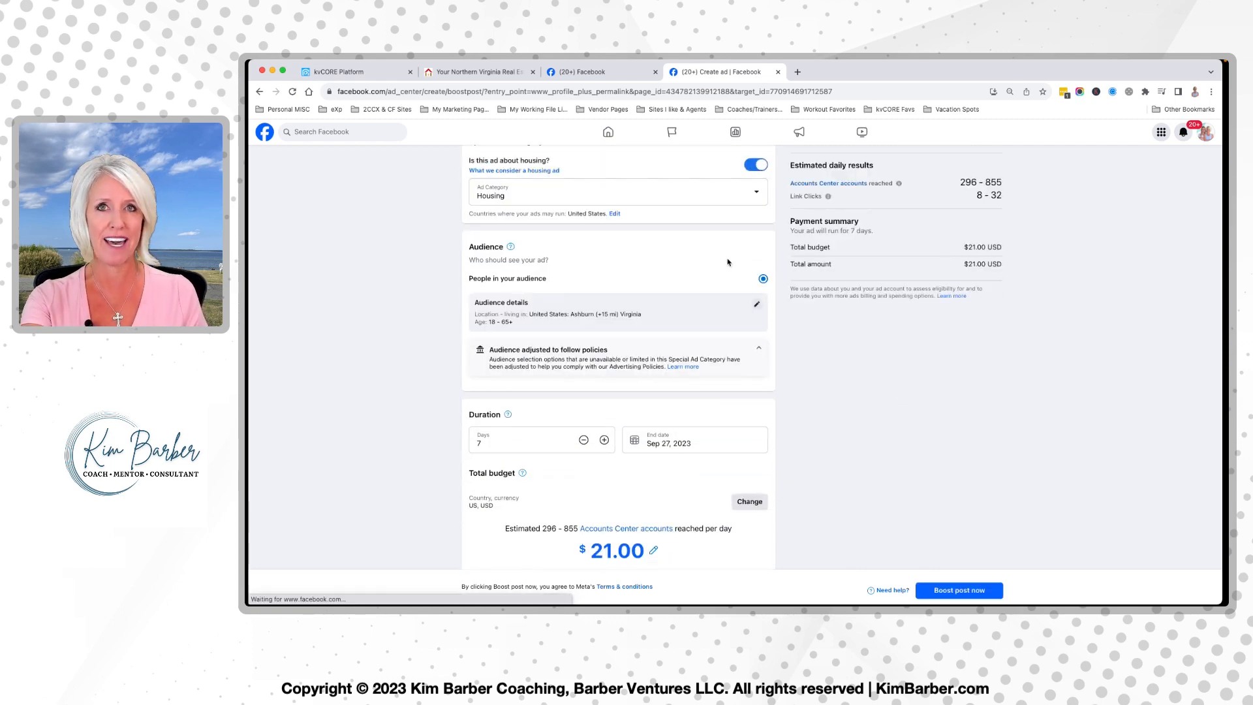
scroll(728, 261, up, 3)
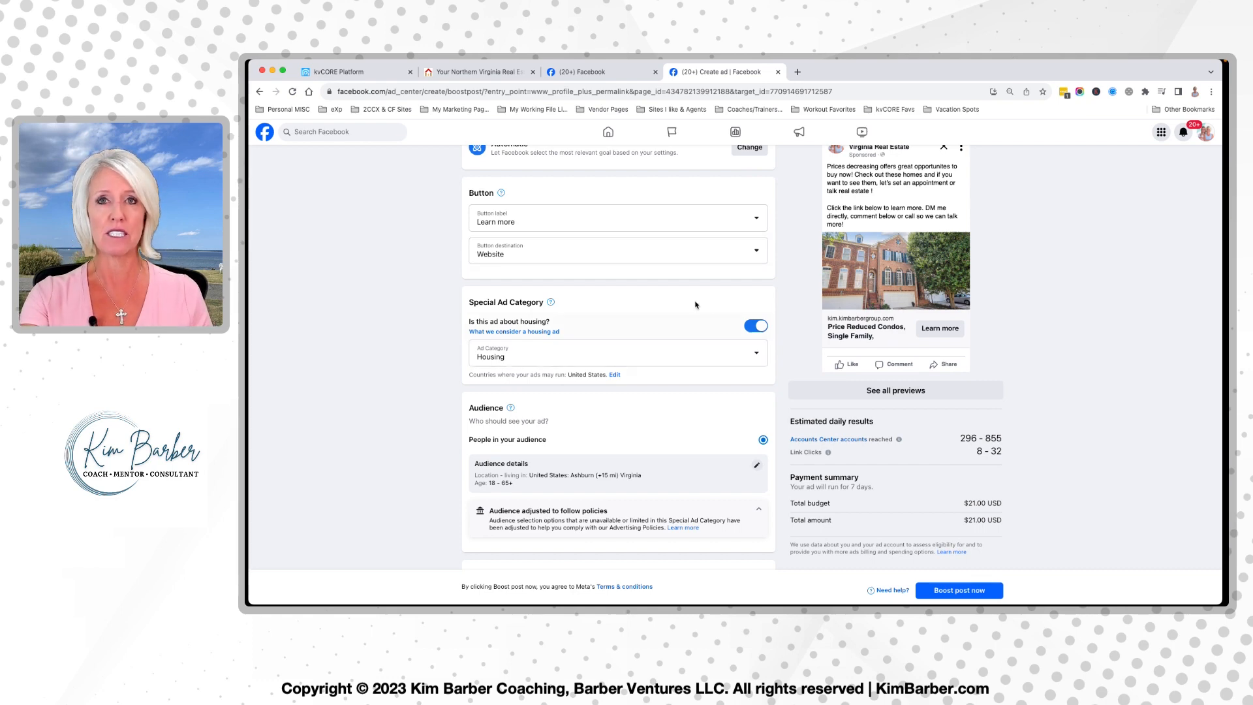
Open the ad's audience for editing and examine the gender, age, location and detailed targeting options along with the location map.
scroll(693, 314, down, 5)
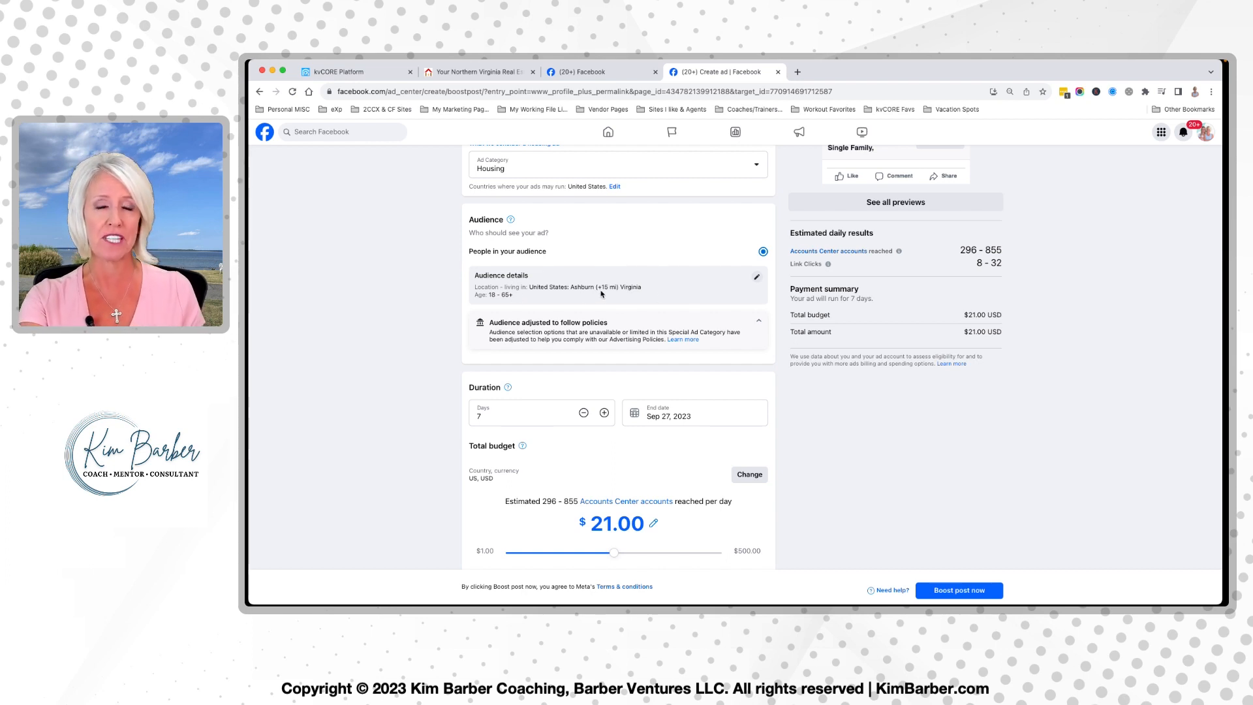
click(756, 277)
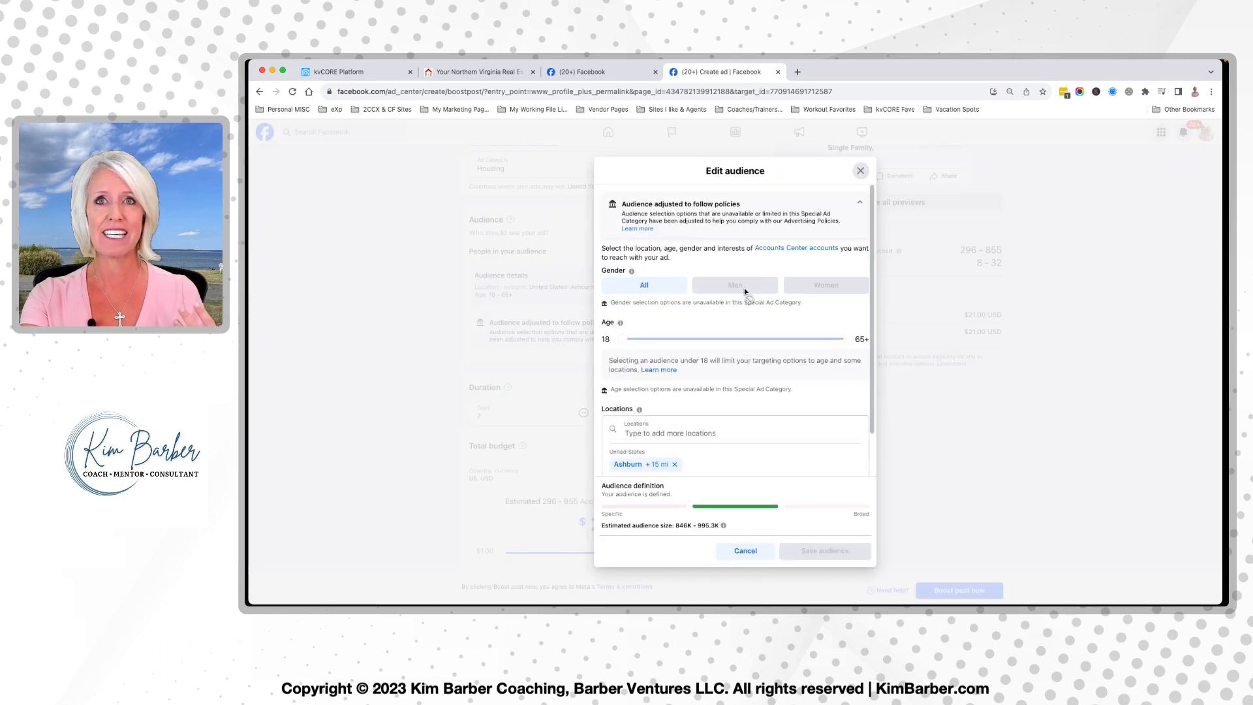
scroll(722, 304, down, 3)
scroll(722, 303, up, 2)
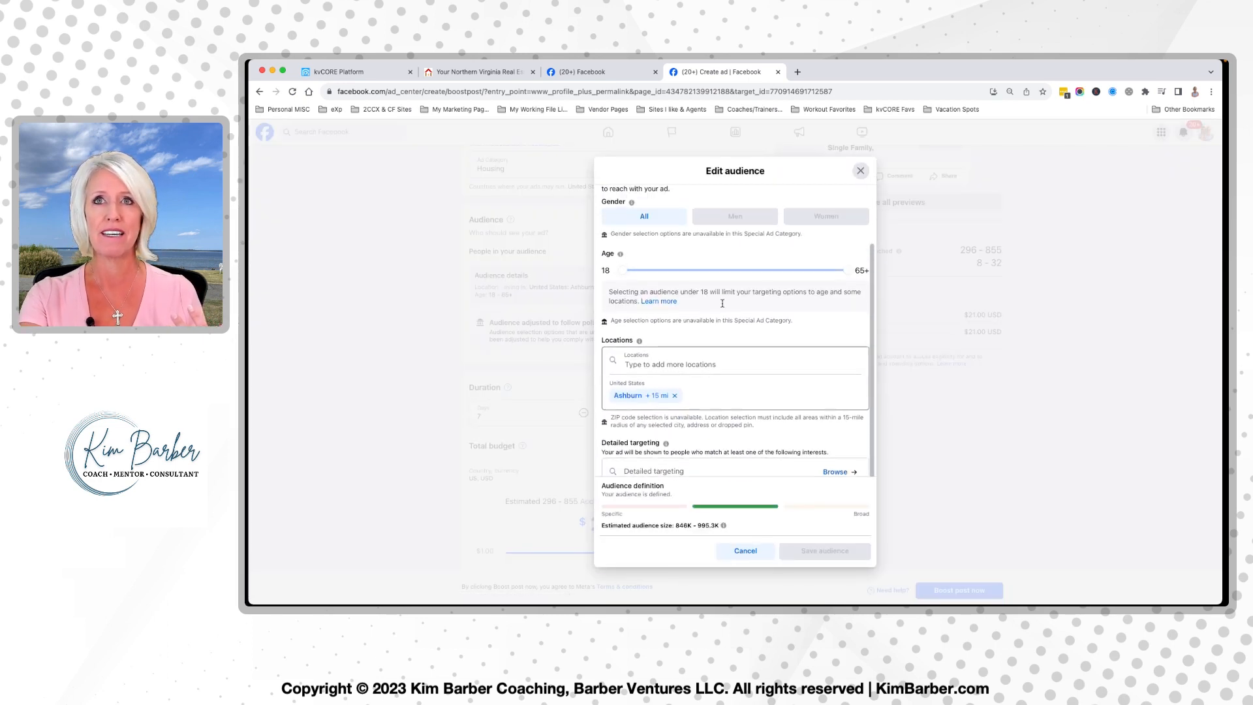
scroll(721, 305, down, 2)
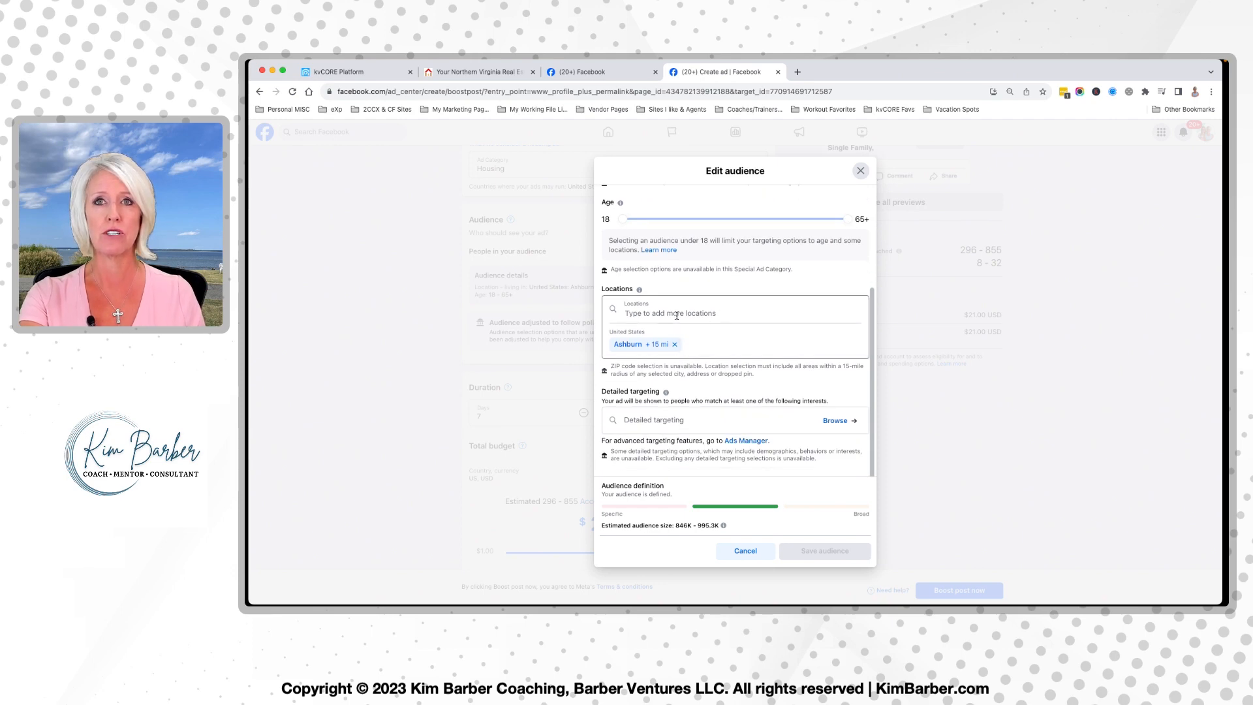
click(676, 314)
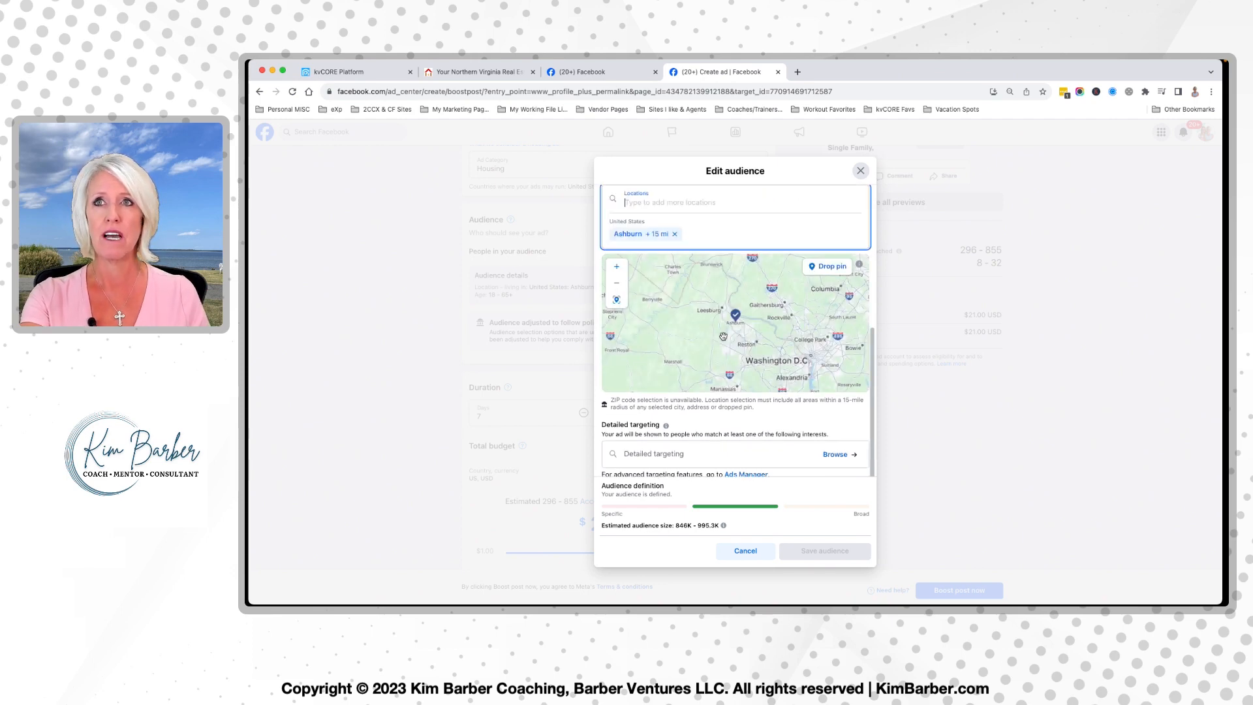
drag(731, 321, 741, 316)
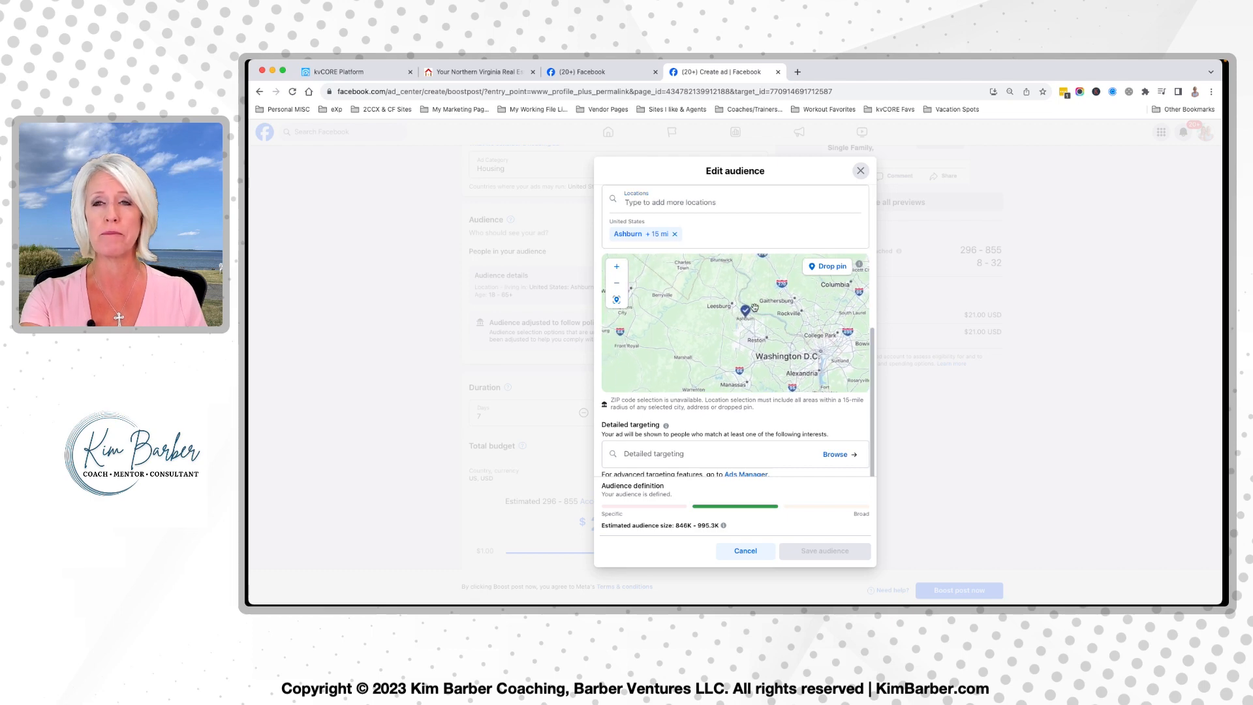
scroll(723, 378, down, 5)
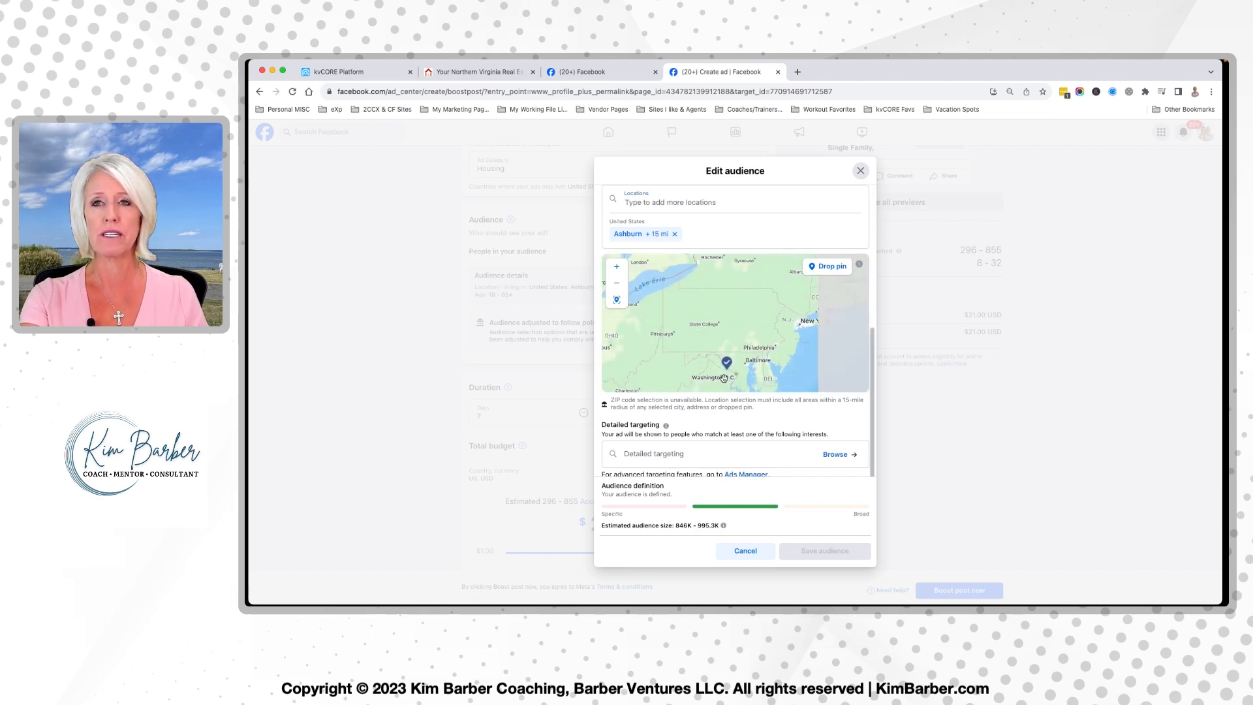
scroll(724, 377, up, 5)
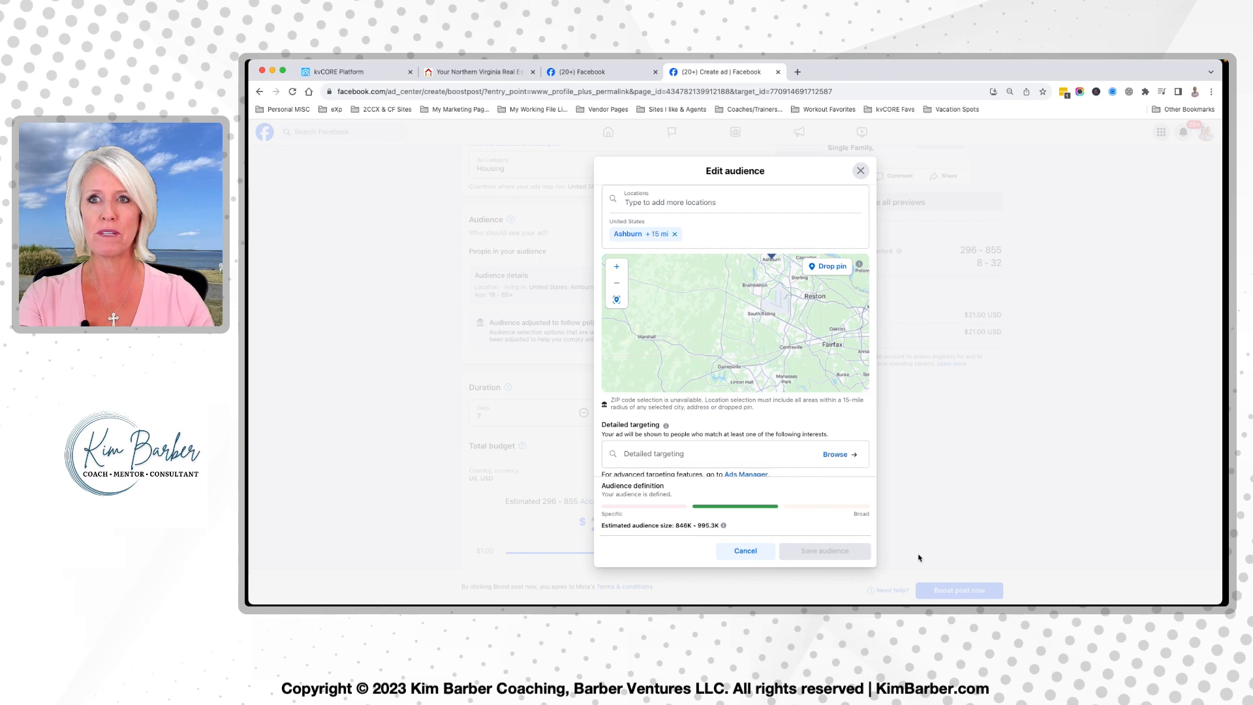
Replace the Ashburn audience location with the city of Chantilly, Virginia, and check its 15-mile radius on the map.
scroll(761, 476, down, 1)
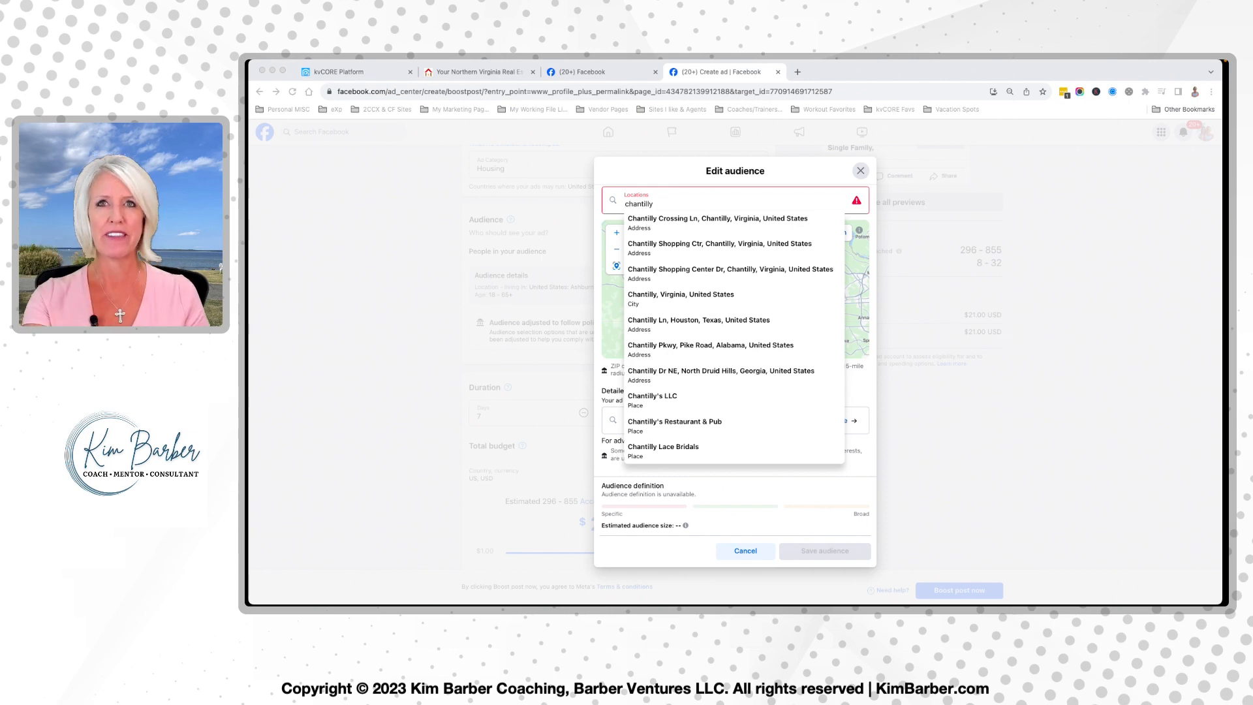
click(643, 294)
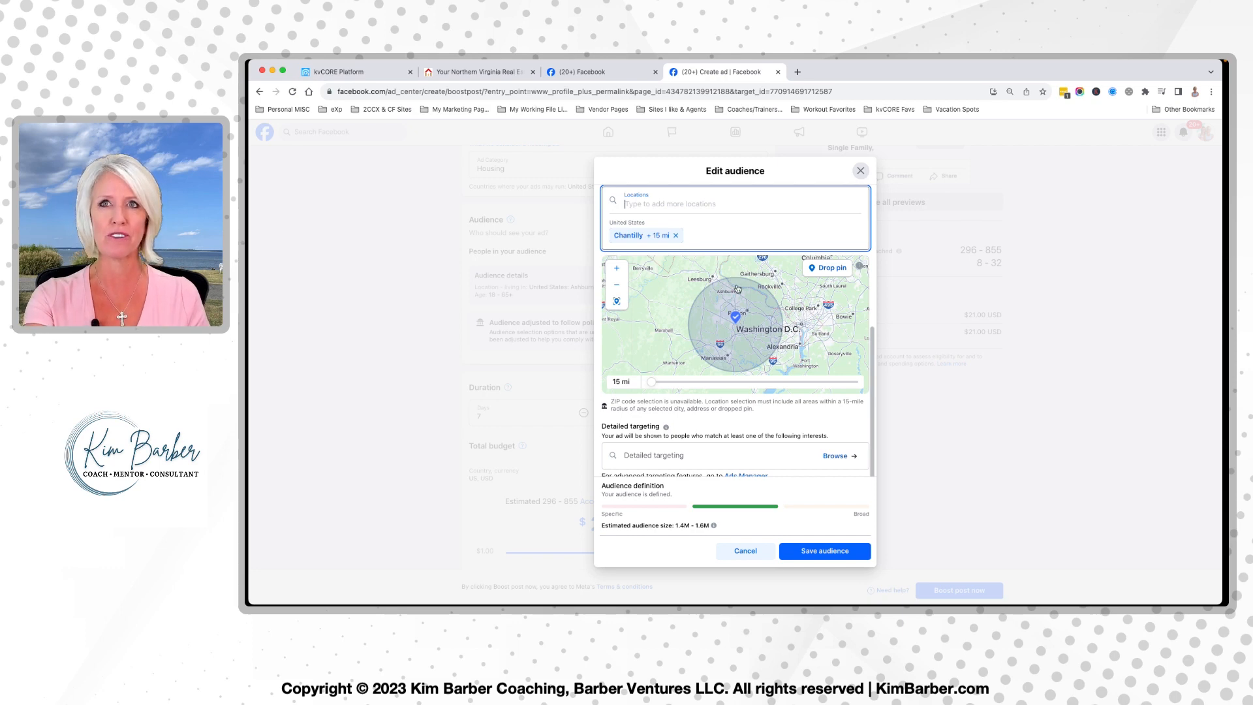
drag(742, 332, 736, 325)
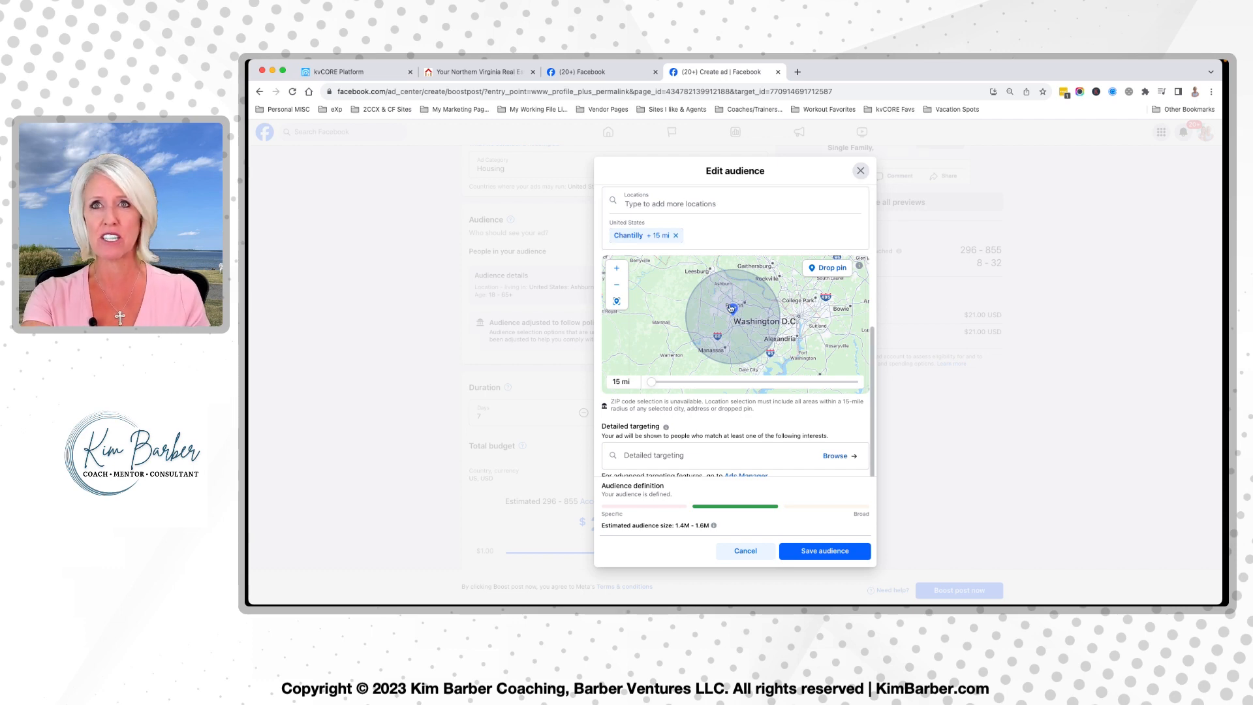
Replace the Chantilly audience location with the city of Leesburg, Virginia.
click(675, 235)
text(Ire)
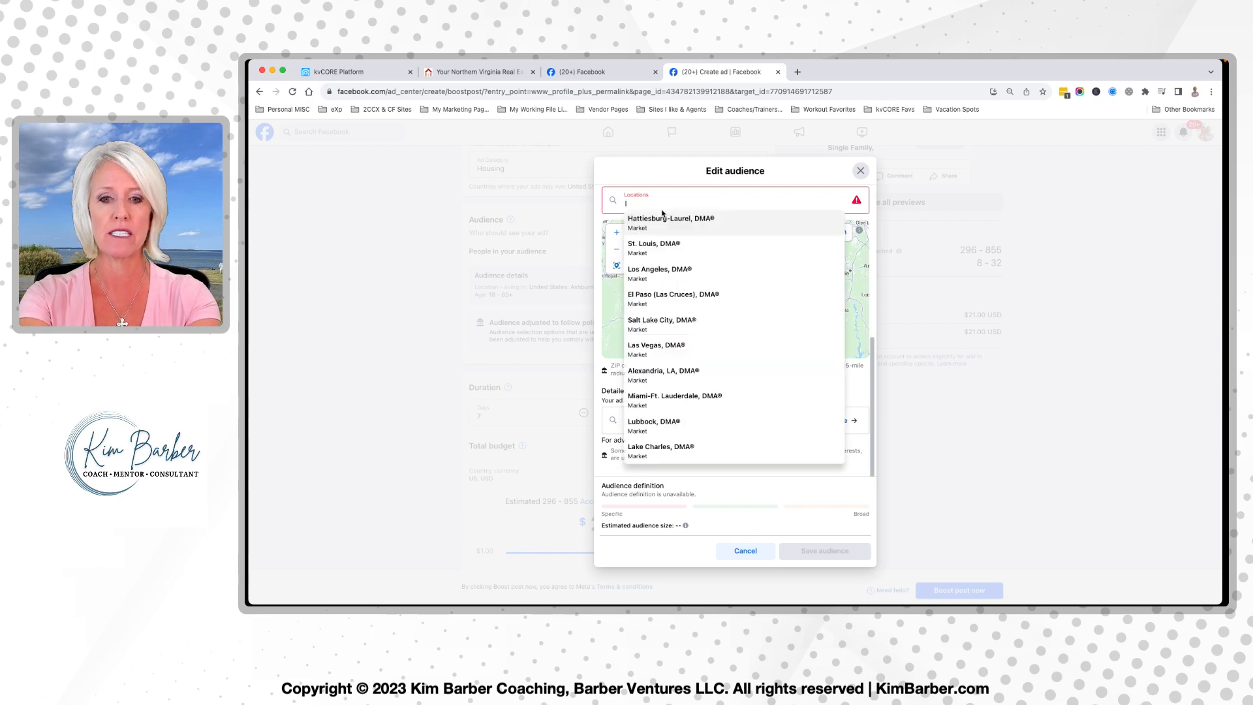
text(sburg)
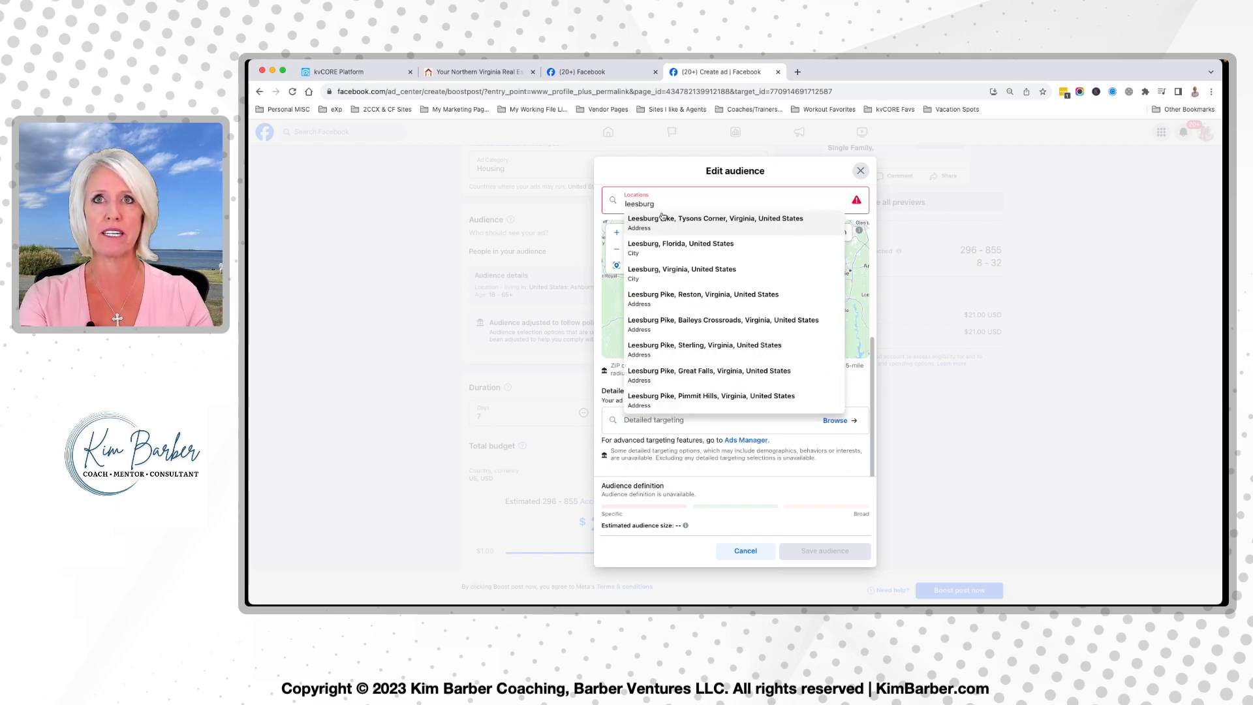
click(677, 274)
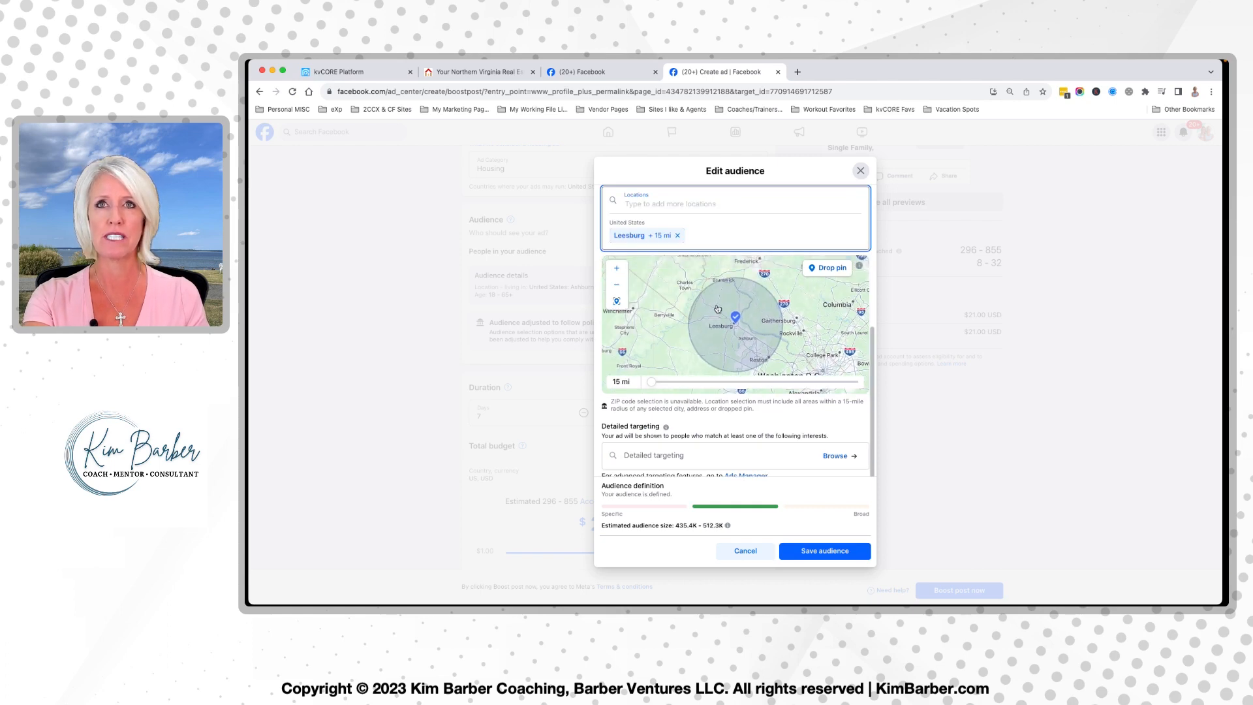
Replace the Leesburg audience location with the city of Middleburg, Virginia, and save the audience.
click(678, 237)
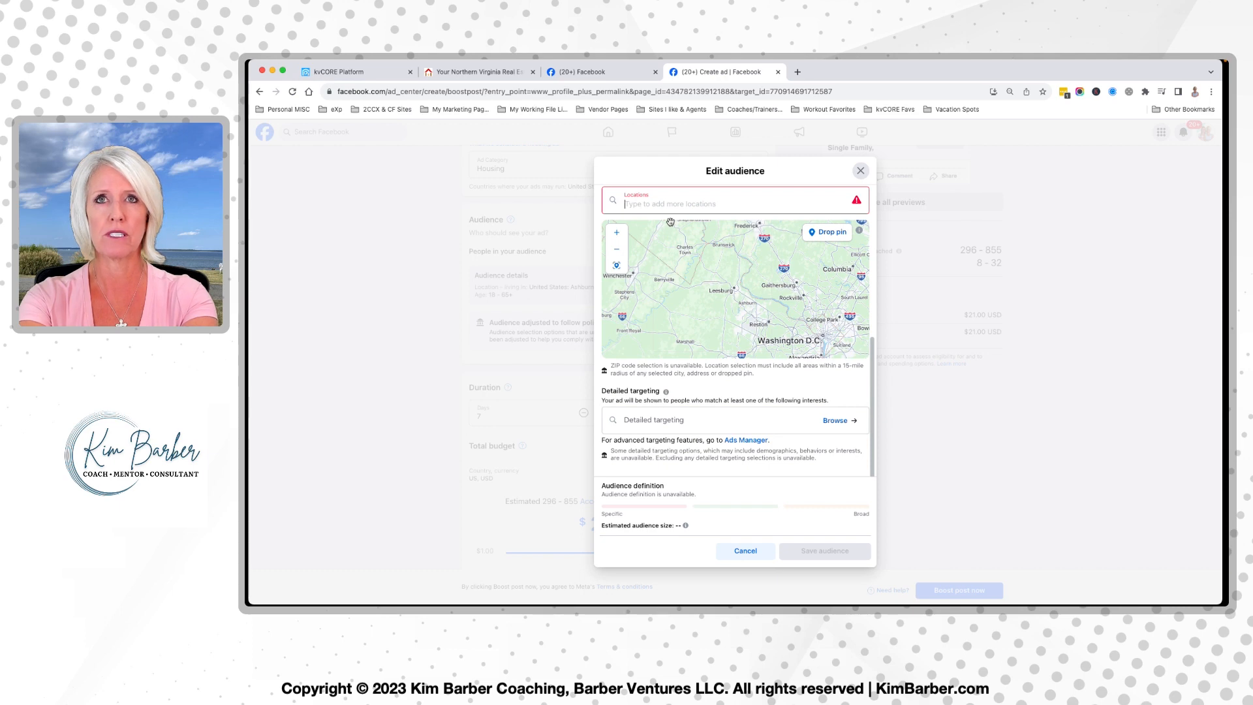
text(middleburg)
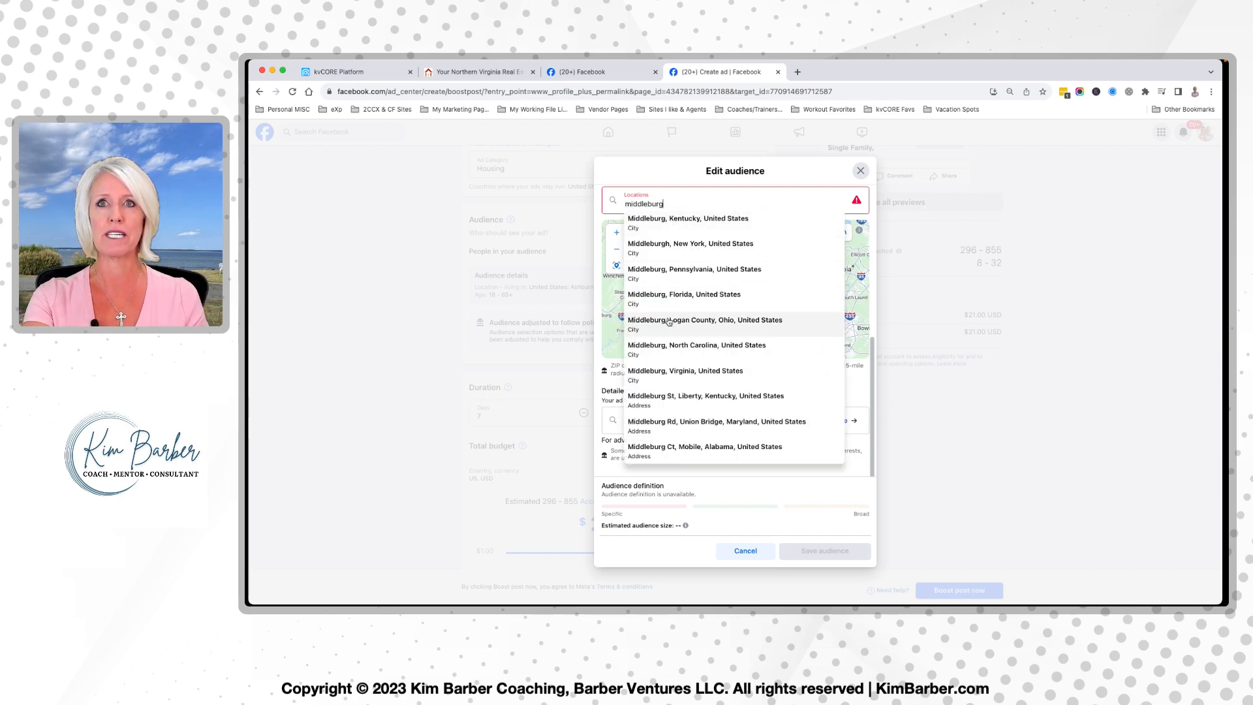
click(666, 370)
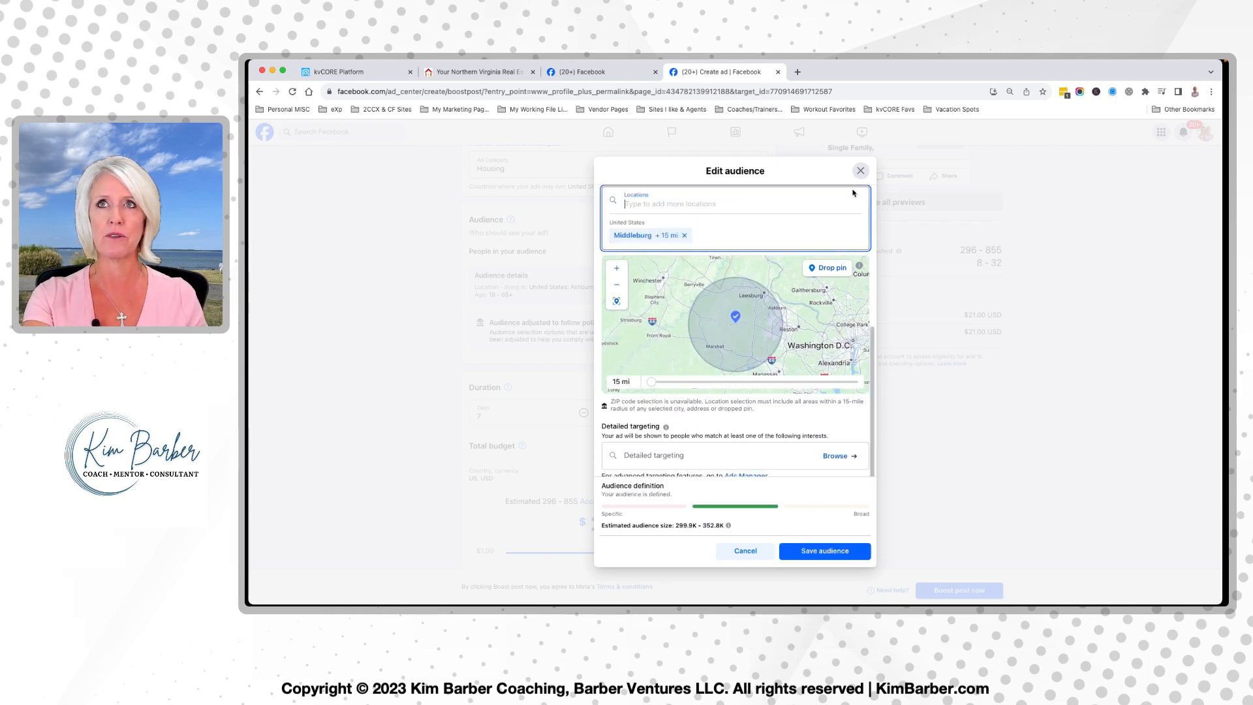
click(826, 552)
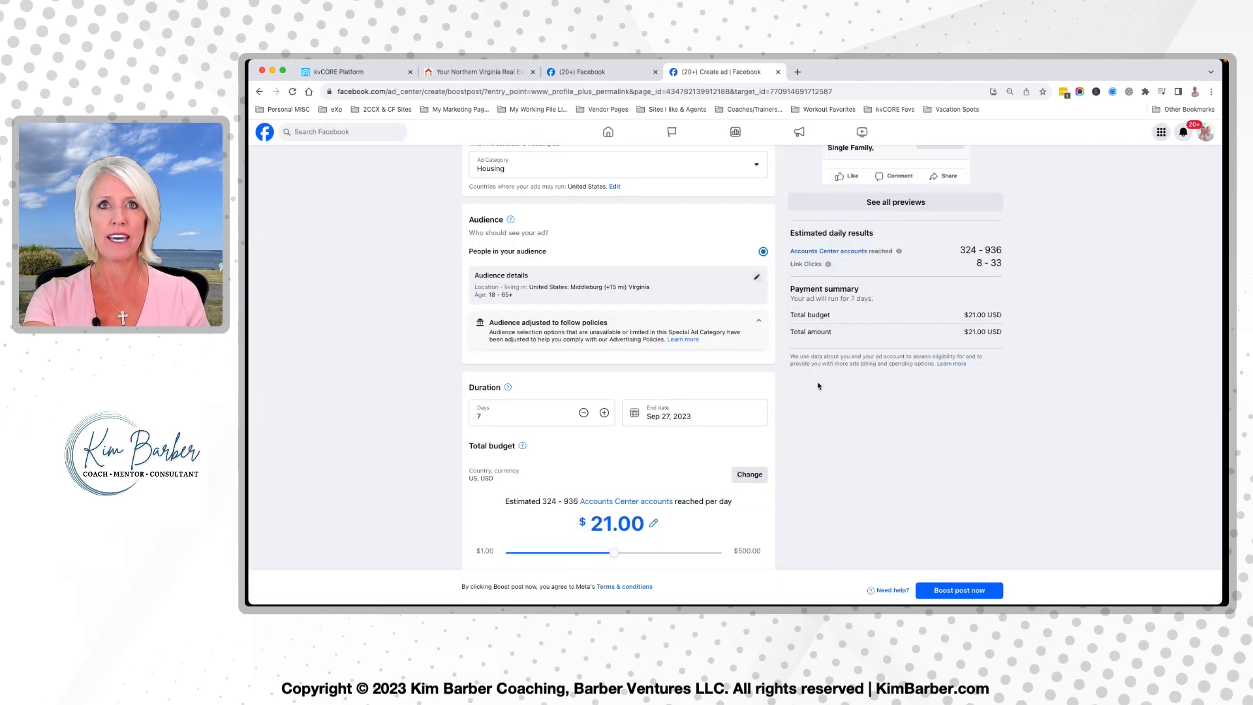
Set the boosted post's total budget to $25.00 and its duration to 14 days.
scroll(708, 301, down, 3)
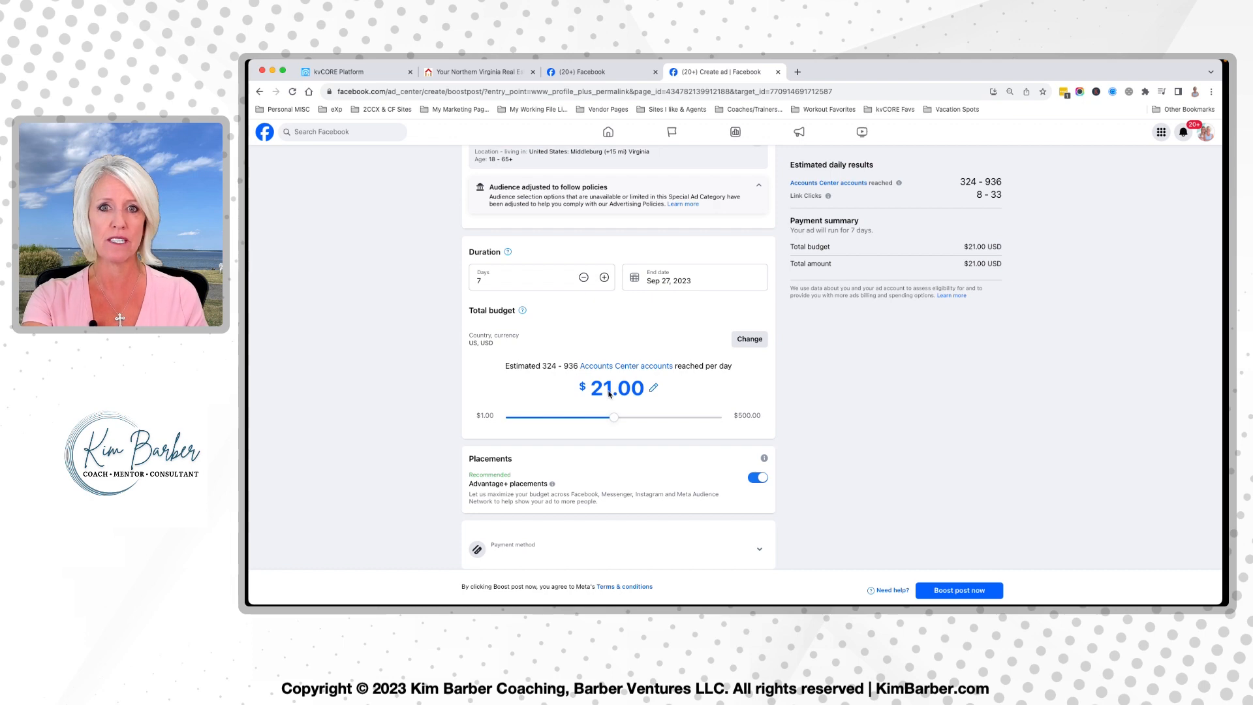
mouse_move(615, 421)
mouse_down()
mouse_move(649, 418)
mouse_move(621, 420)
mouse_up()
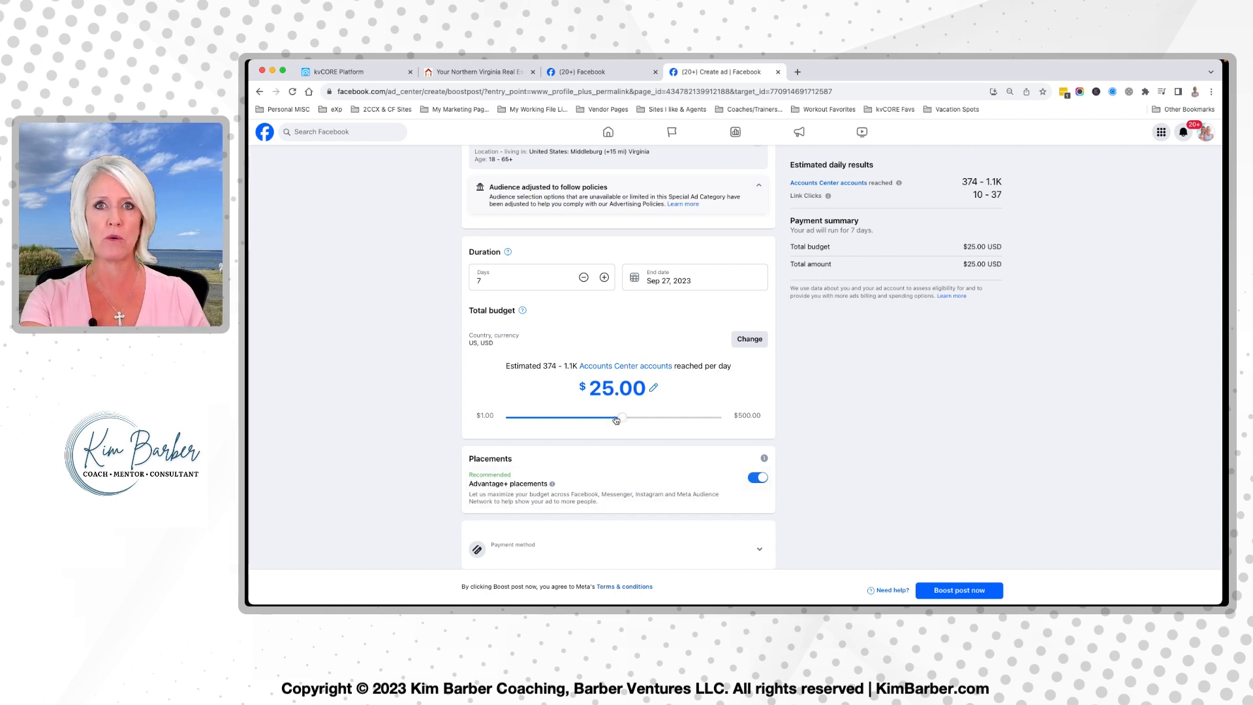
click(604, 278)
click(605, 277)
click(605, 279)
click(606, 279)
click(606, 280)
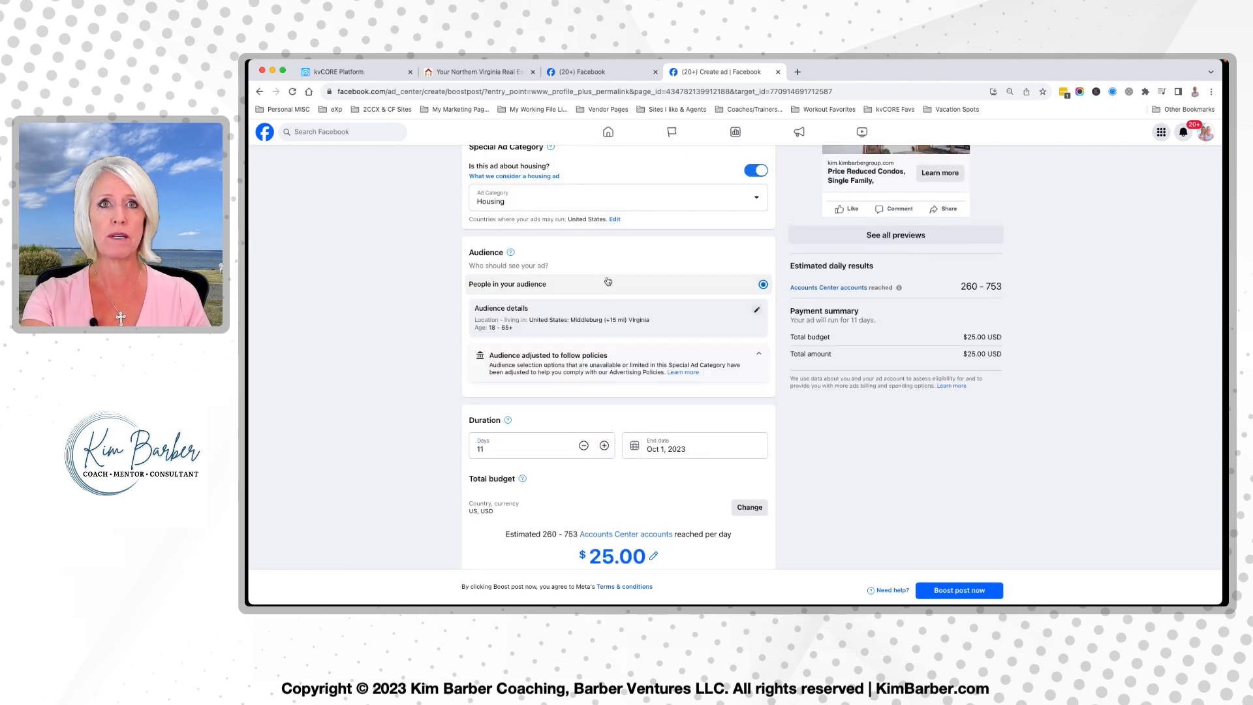
scroll(606, 334, down, 2)
scroll(605, 333, down, 2)
click(604, 242)
click(603, 242)
click(604, 243)
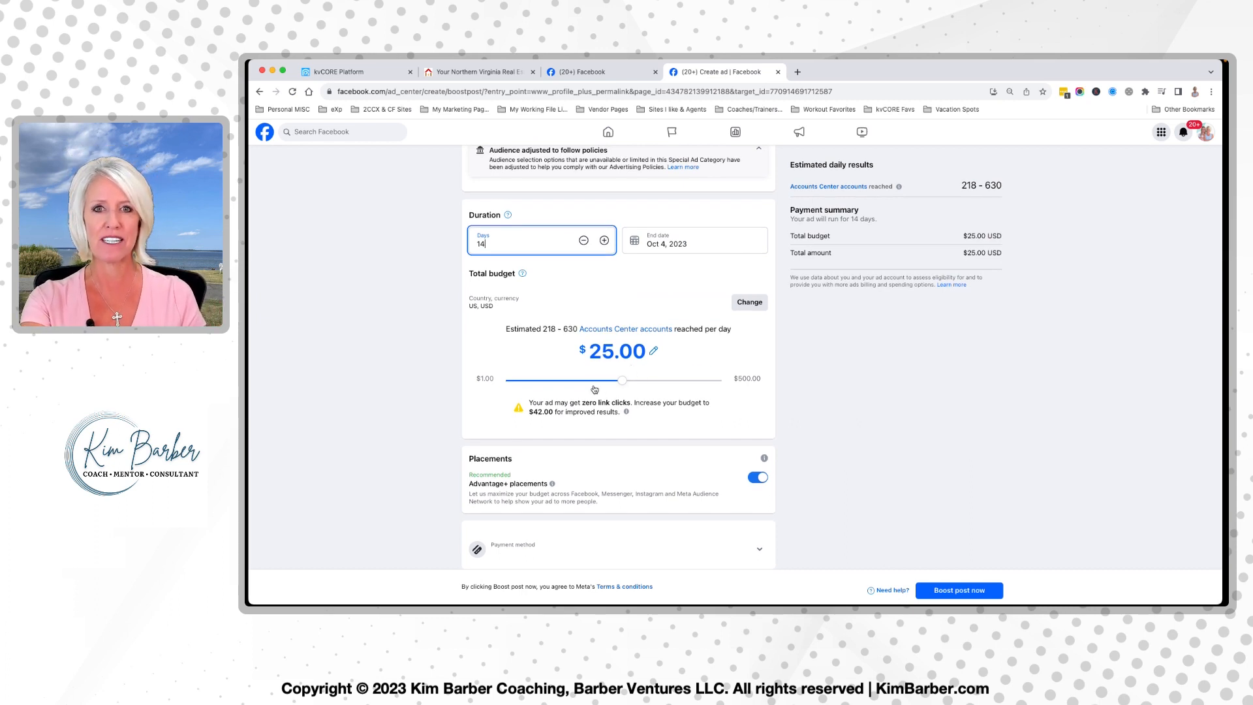
Try a total budget of $21.00 and settle on $30.00 for the boosted post.
mouse_move(624, 385)
mouse_down()
mouse_move(638, 385)
mouse_move(595, 385)
mouse_move(615, 385)
mouse_up()
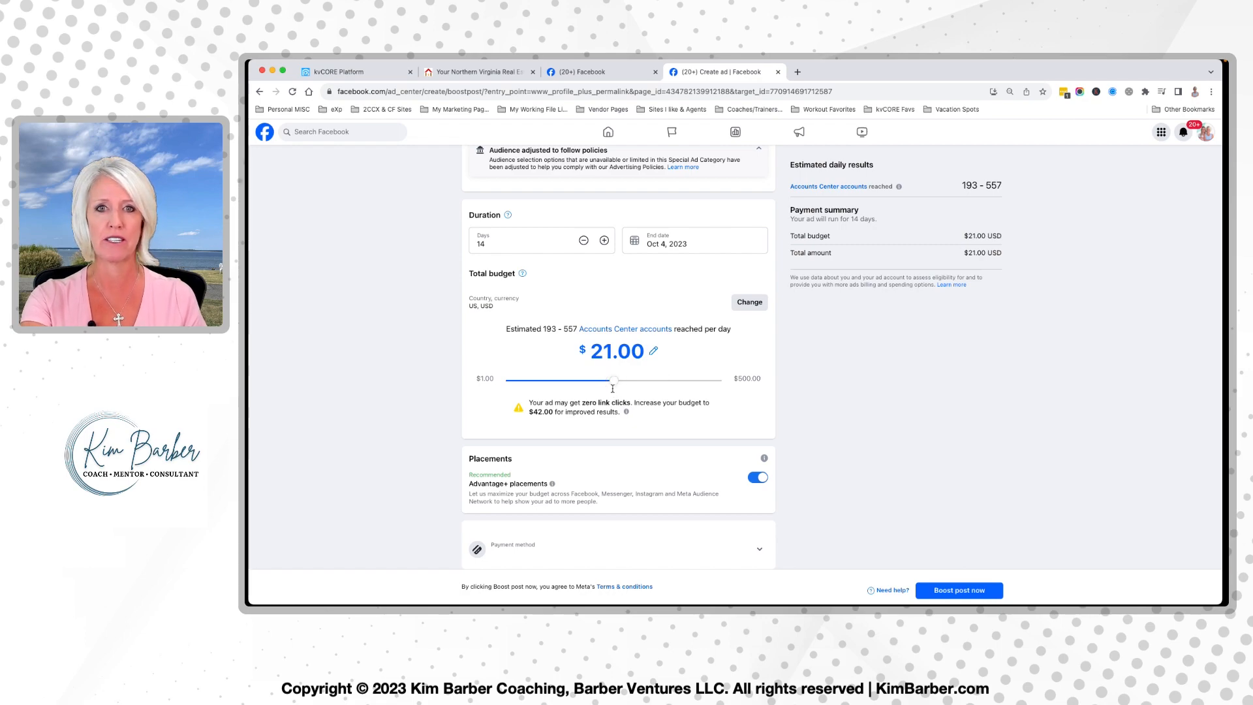
drag(617, 386, 632, 385)
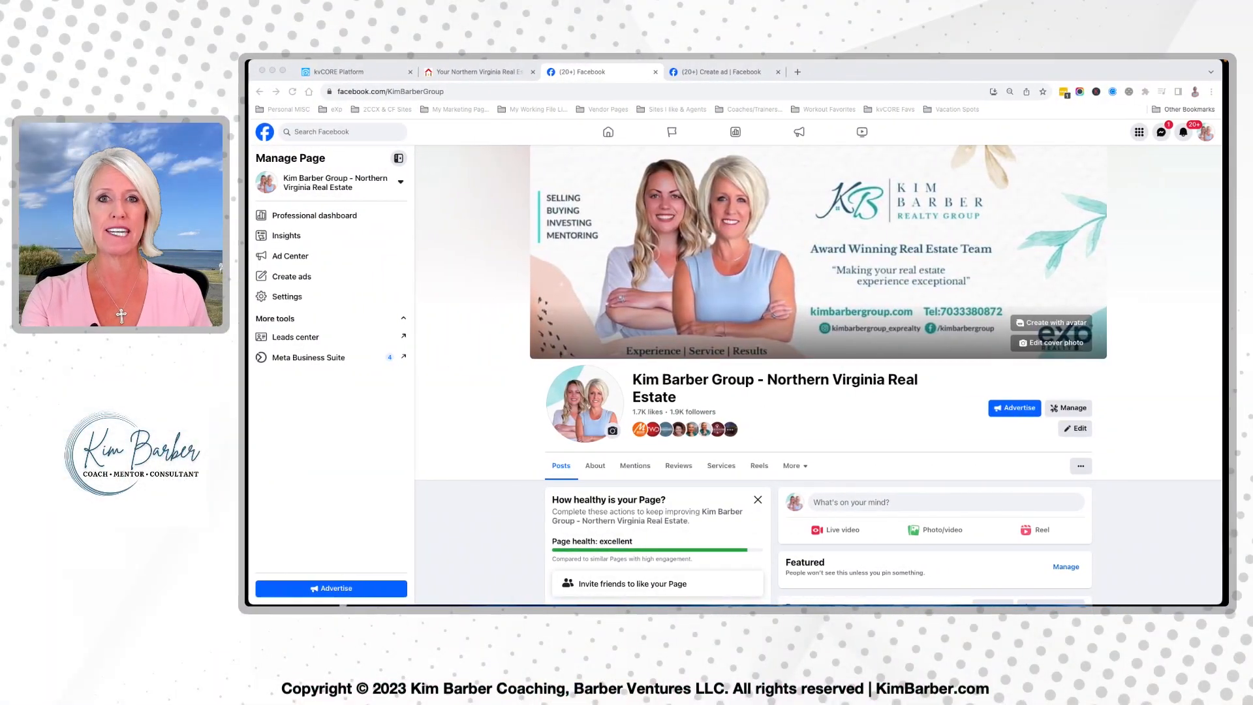
Review the published price-reduced homes post on the business page, glance at the ad setup, and open the post's linked listings page.
scroll(818, 374, down, 6)
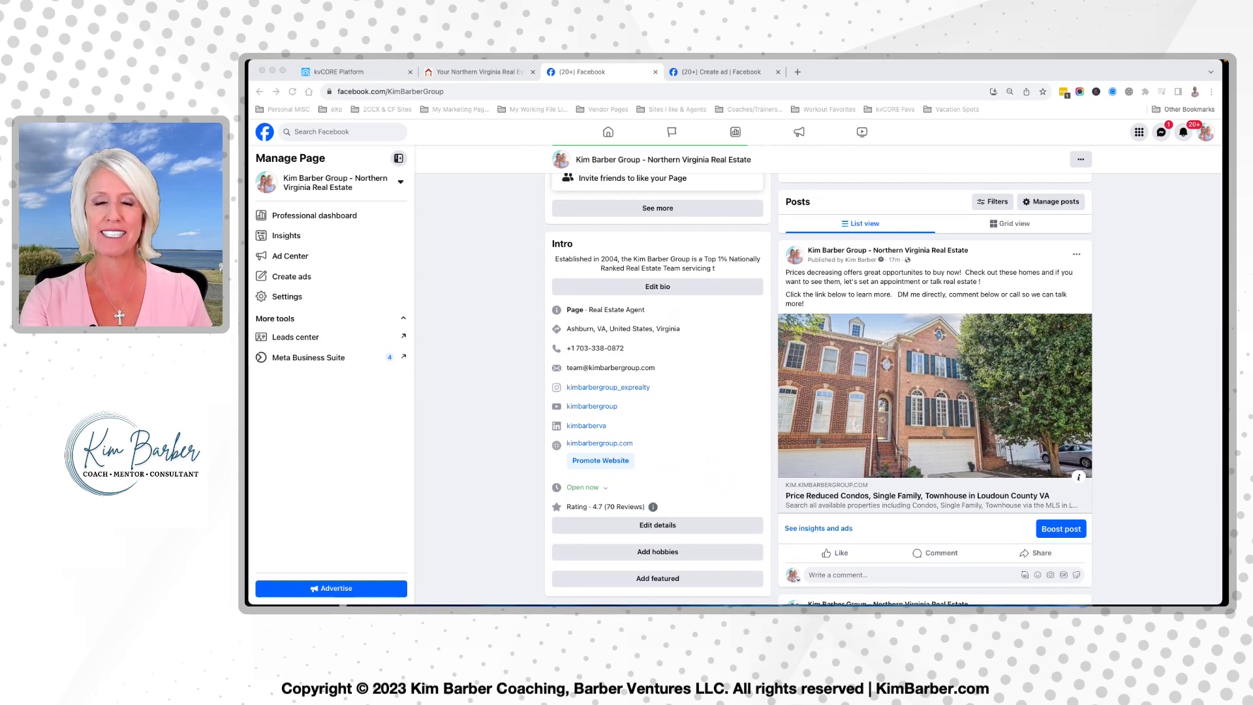
scroll(818, 390, down, 2)
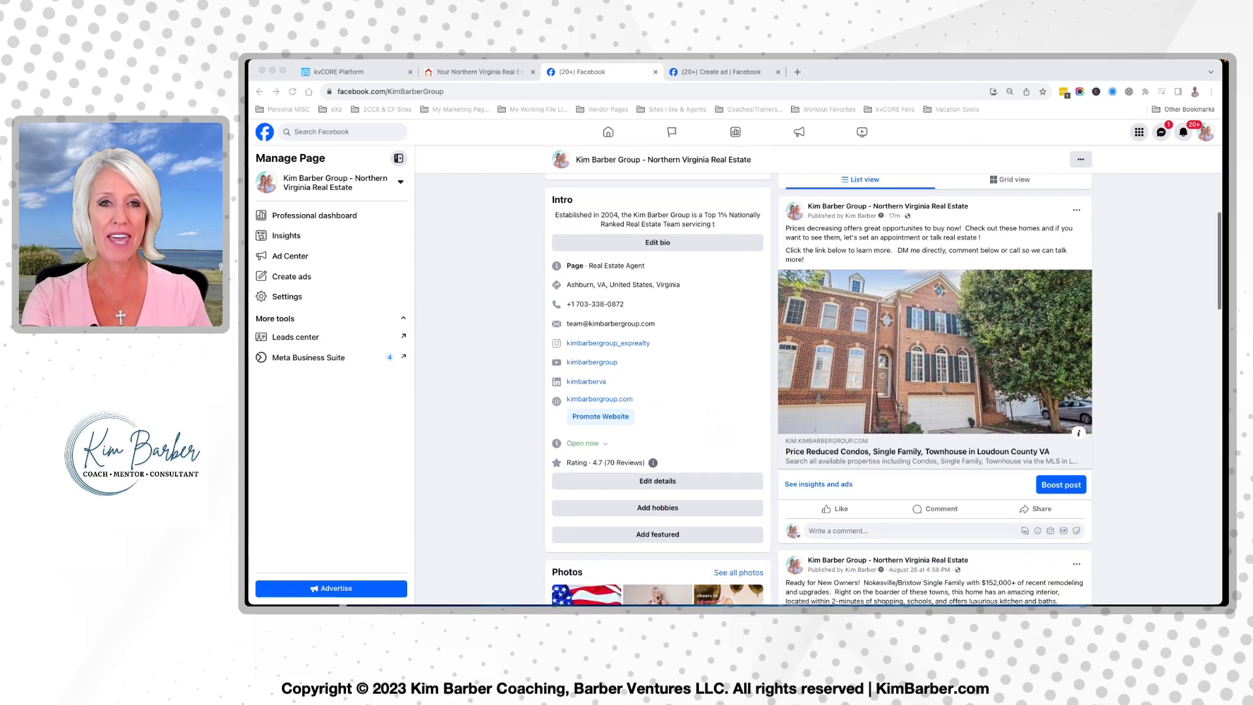
scroll(818, 389, up, 1)
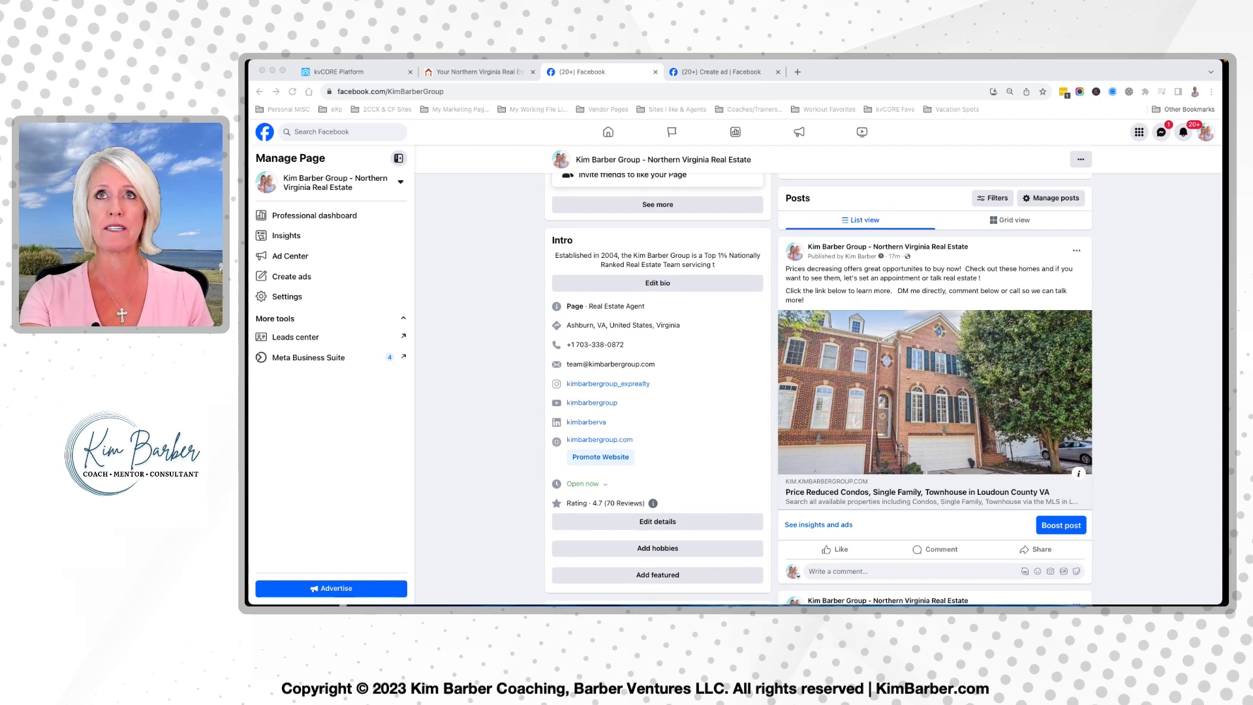
click(721, 73)
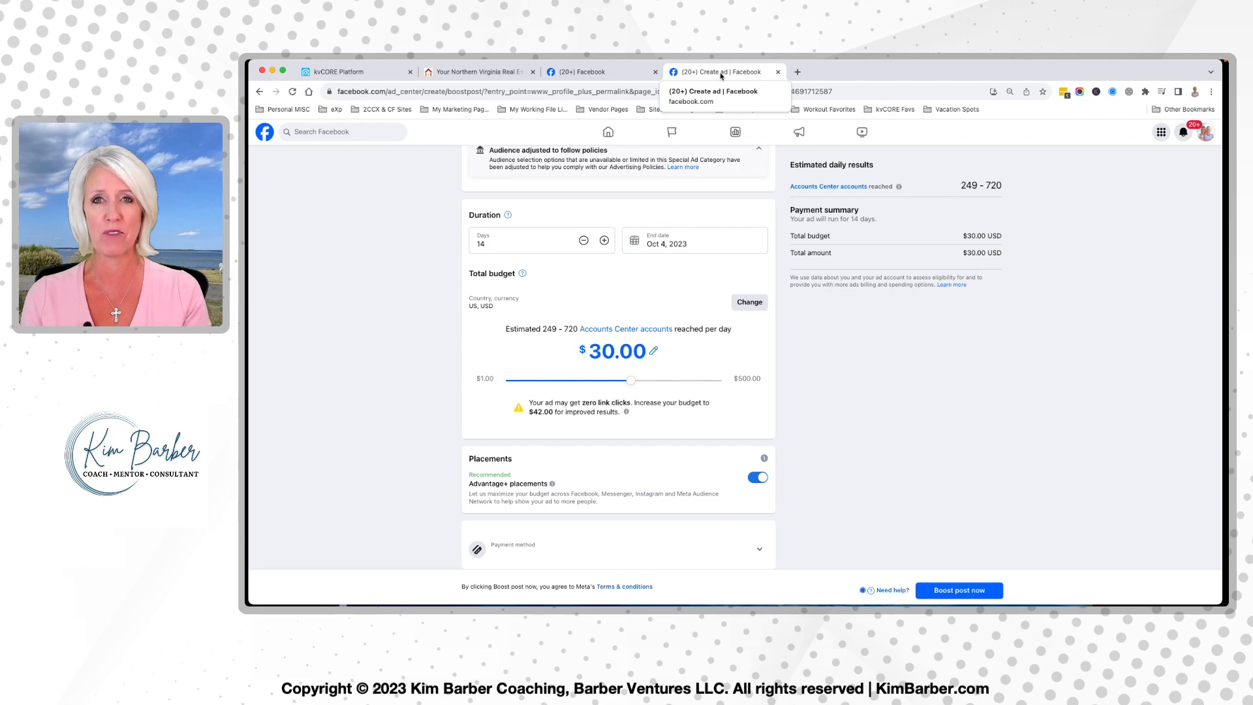
click(606, 67)
scroll(930, 433, down, 1)
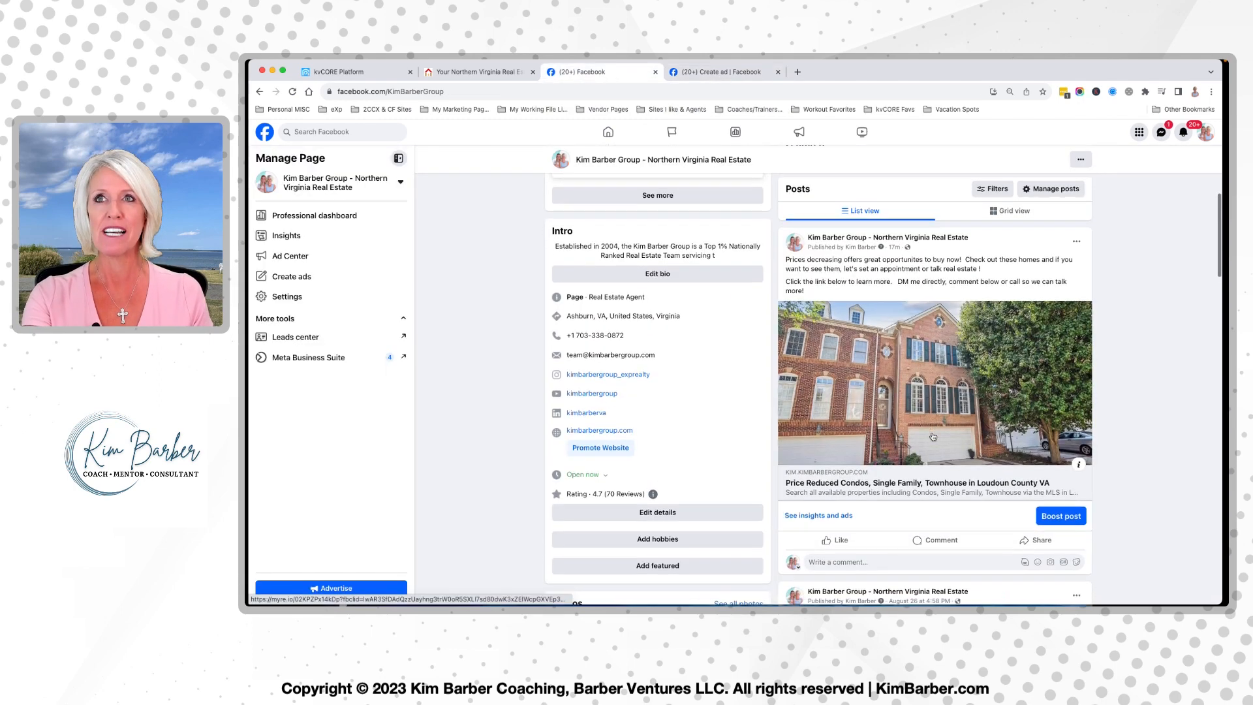
scroll(932, 444, up, 1)
scroll(935, 462, down, 1)
scroll(935, 462, down, 2)
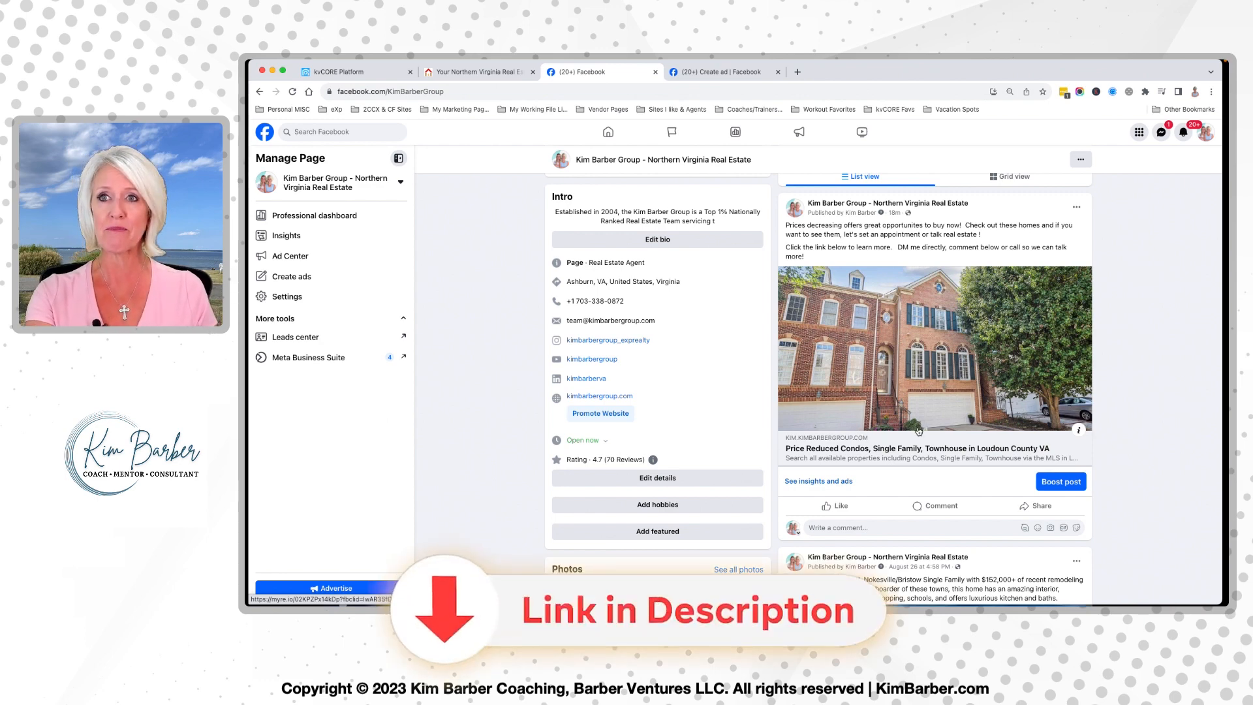
click(905, 402)
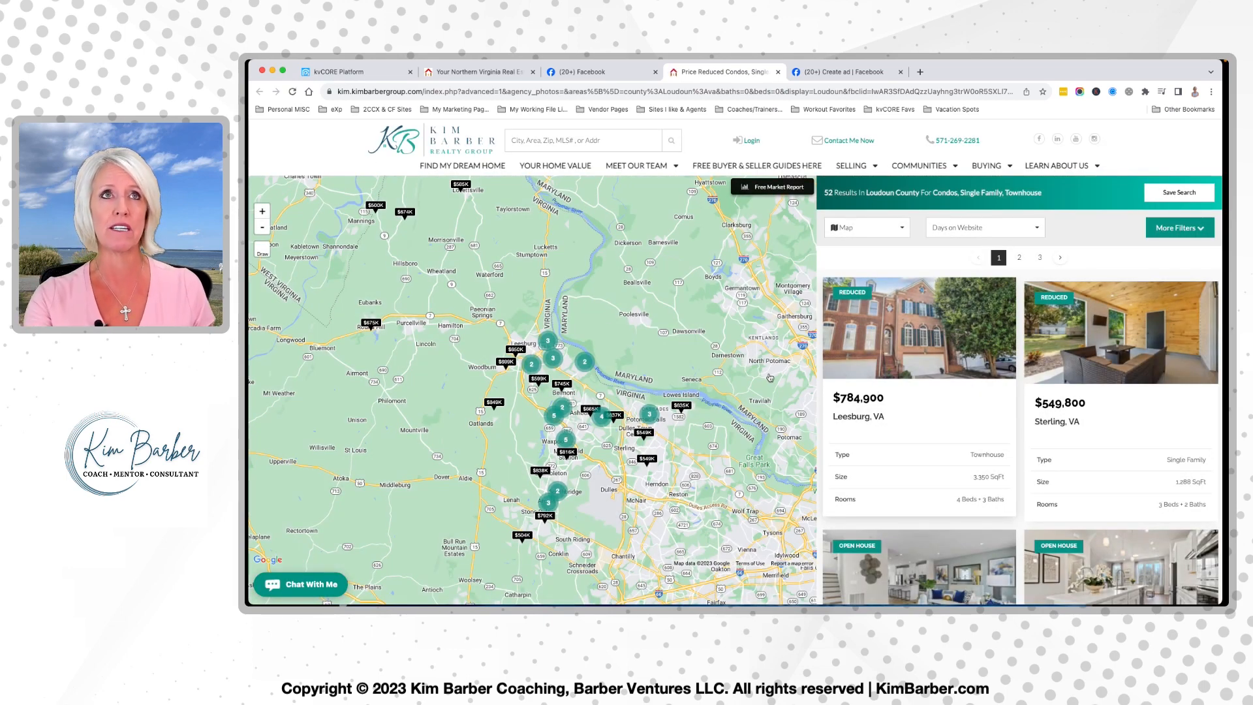
Copy the generated squeeze page short link from kvCORE and load it in a new browser tab.
key(super+1)
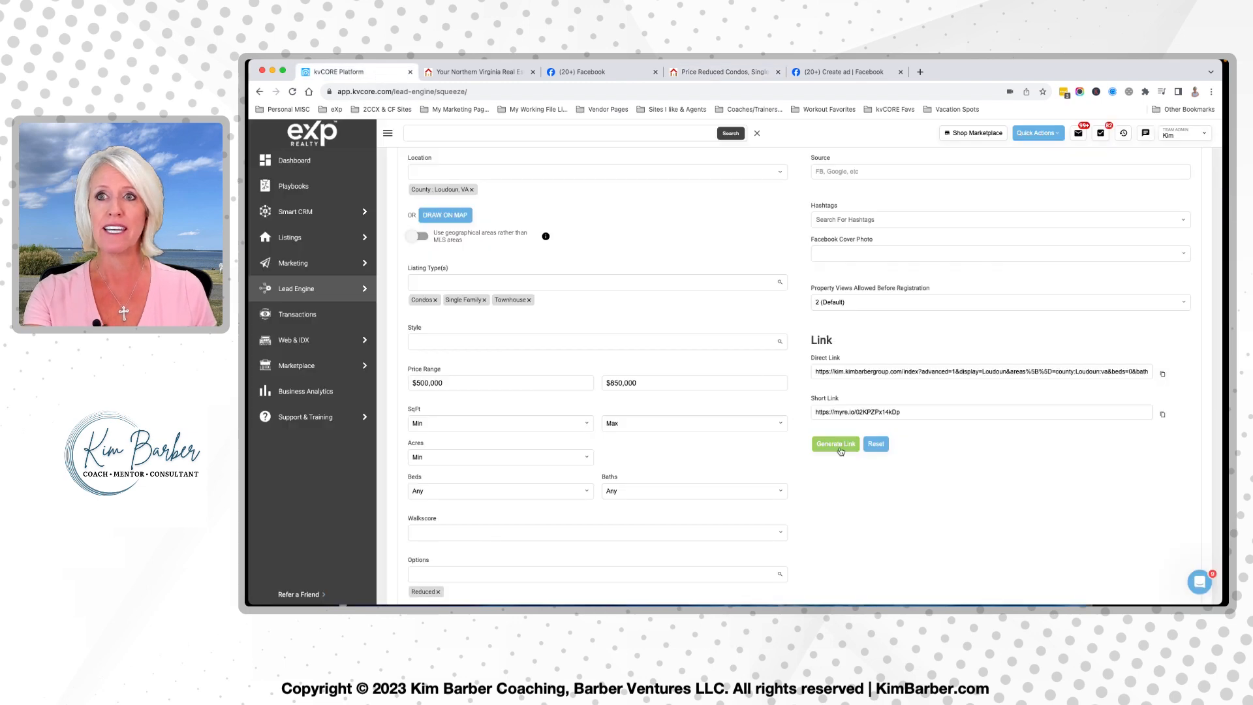
click(1161, 415)
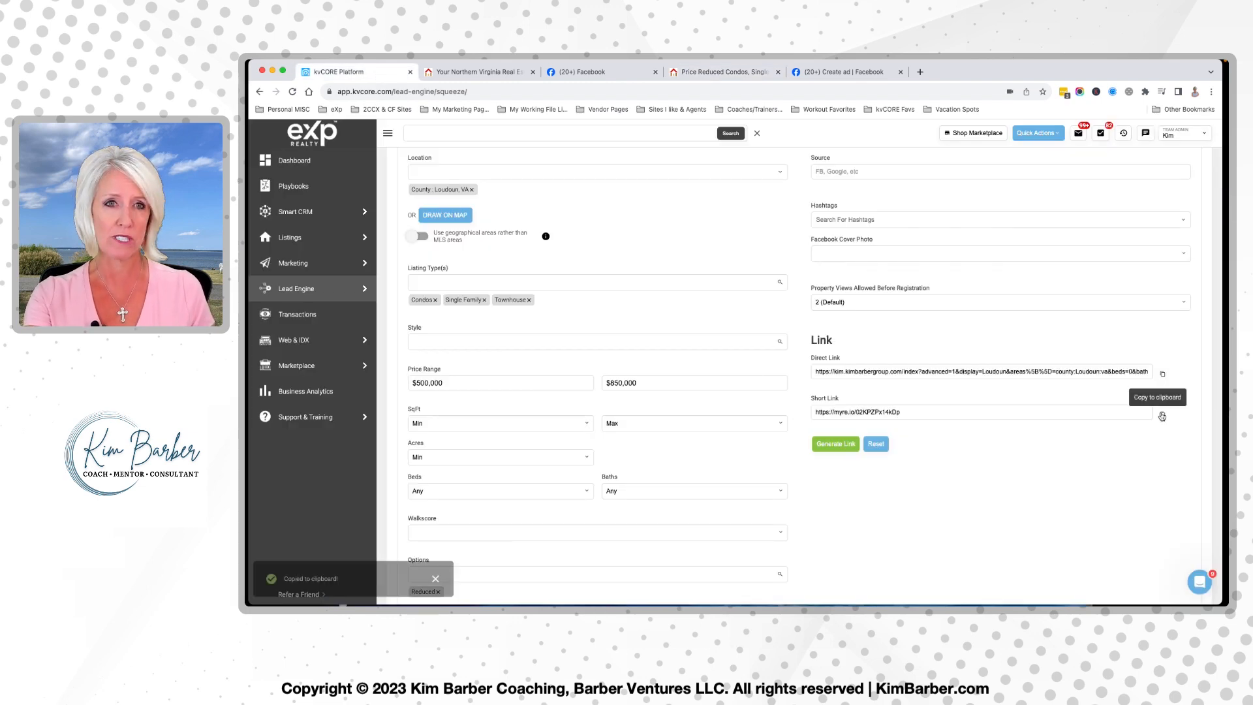
click(918, 72)
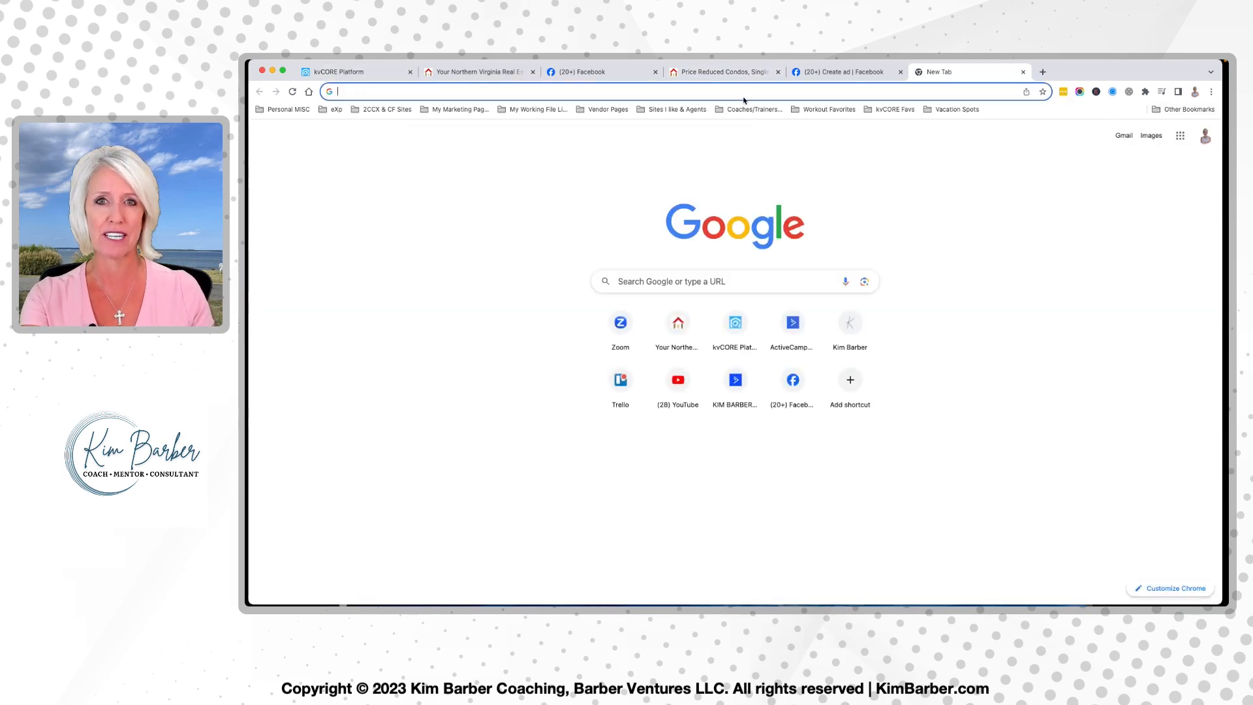
click(577, 98)
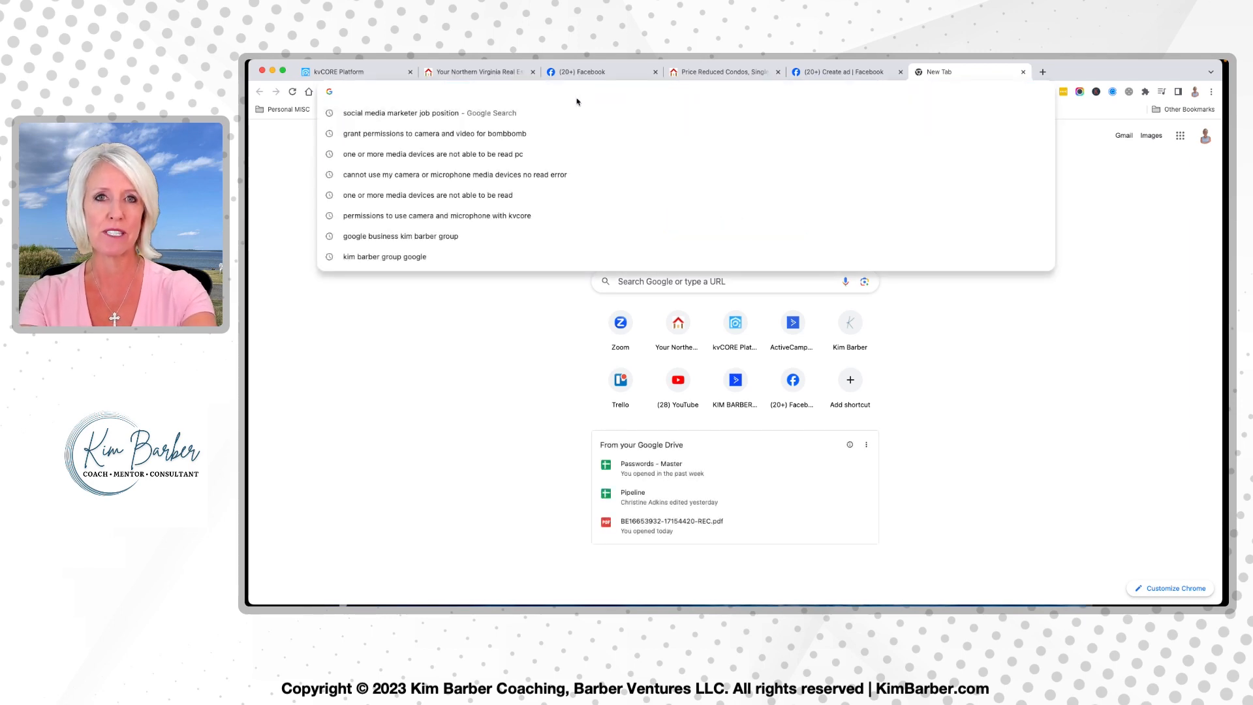
key(super+v)
key(Return)
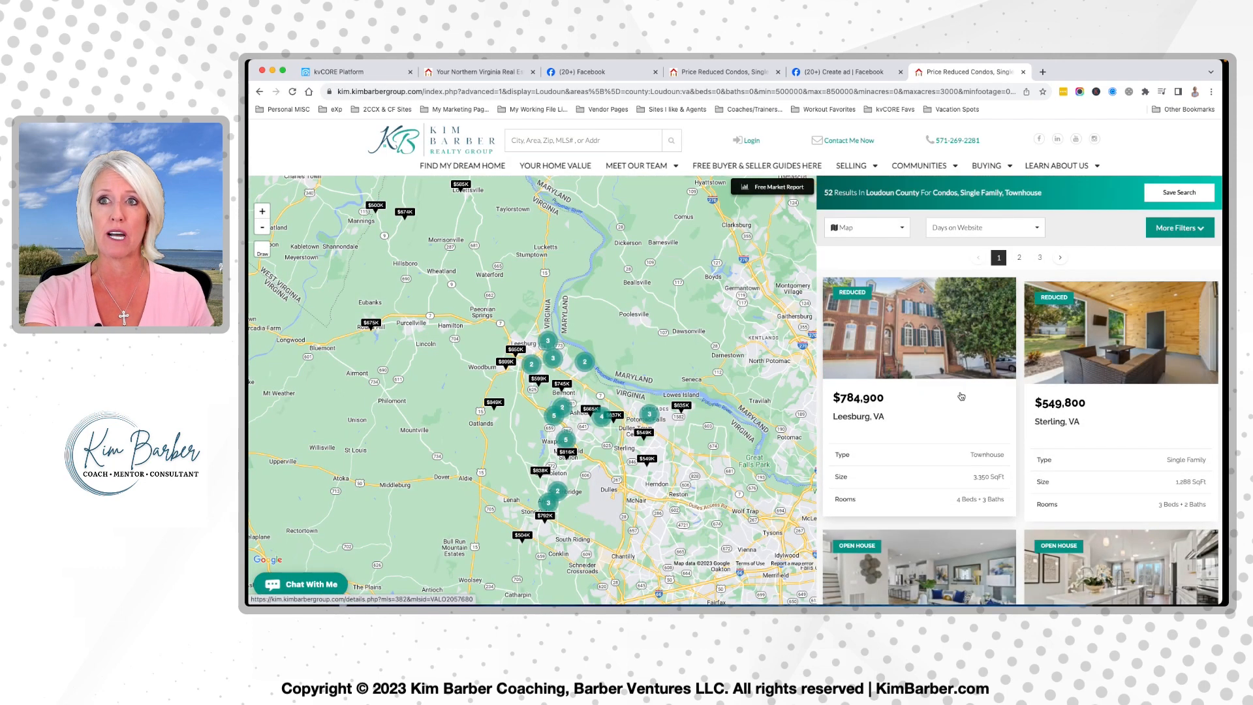
Browse the price-reduced Loudoun County listings on the squeeze page and expand the additional search filters.
scroll(1018, 437, down, 6)
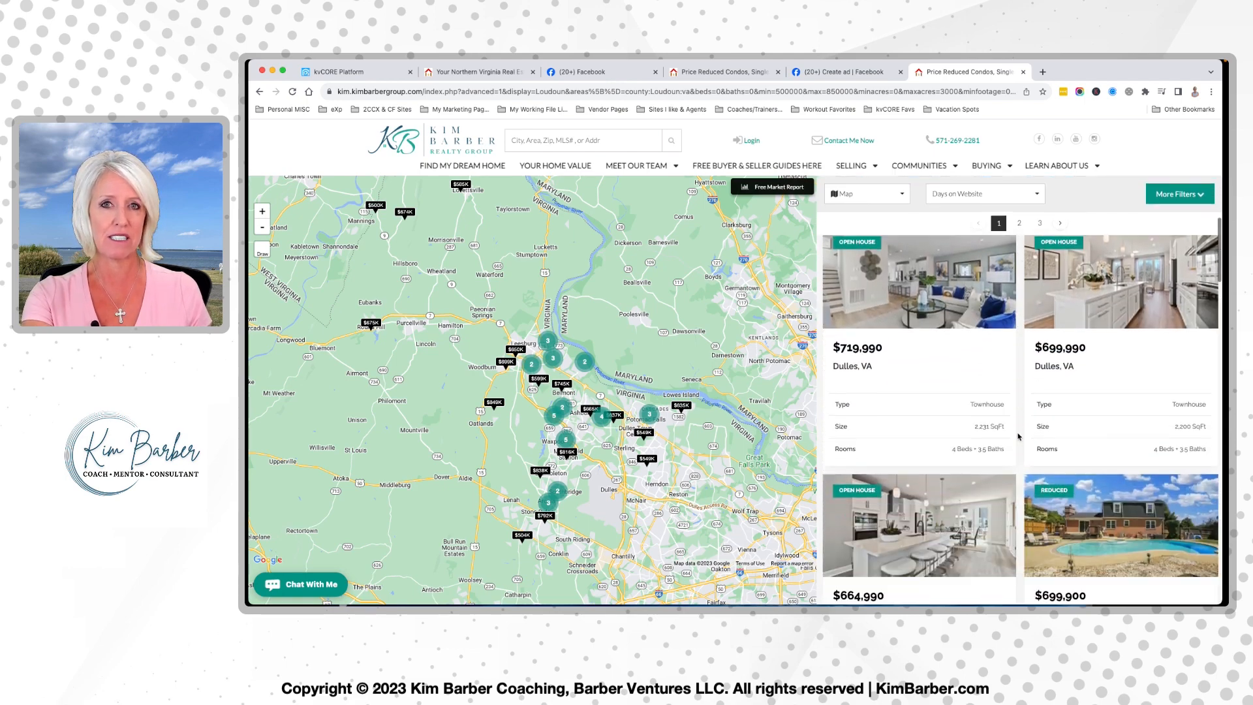
scroll(1018, 437, down, 7)
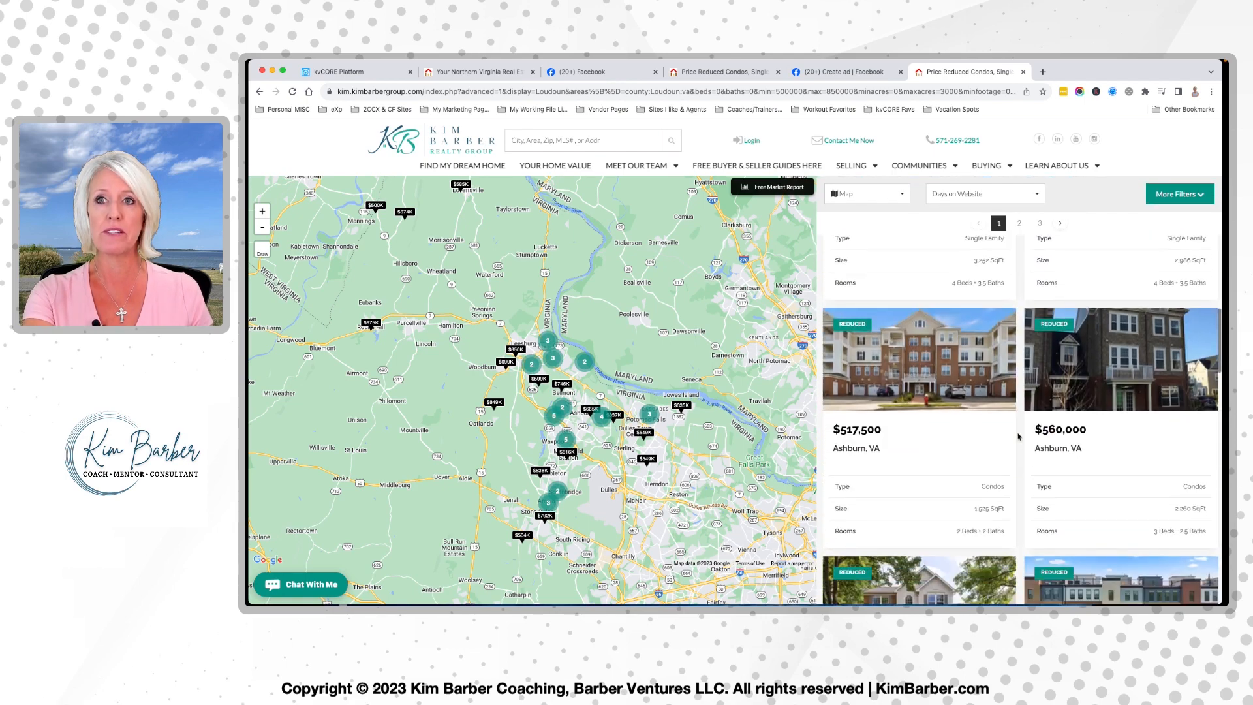
scroll(1018, 437, down, 10)
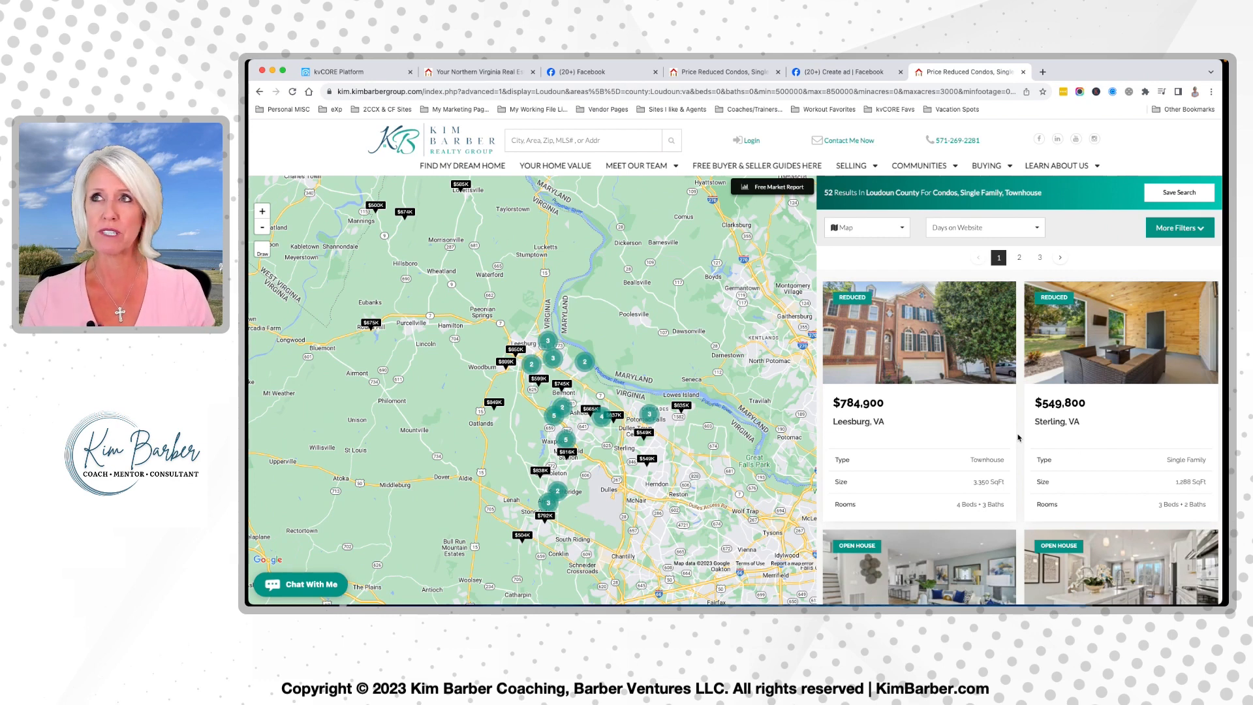
click(1199, 232)
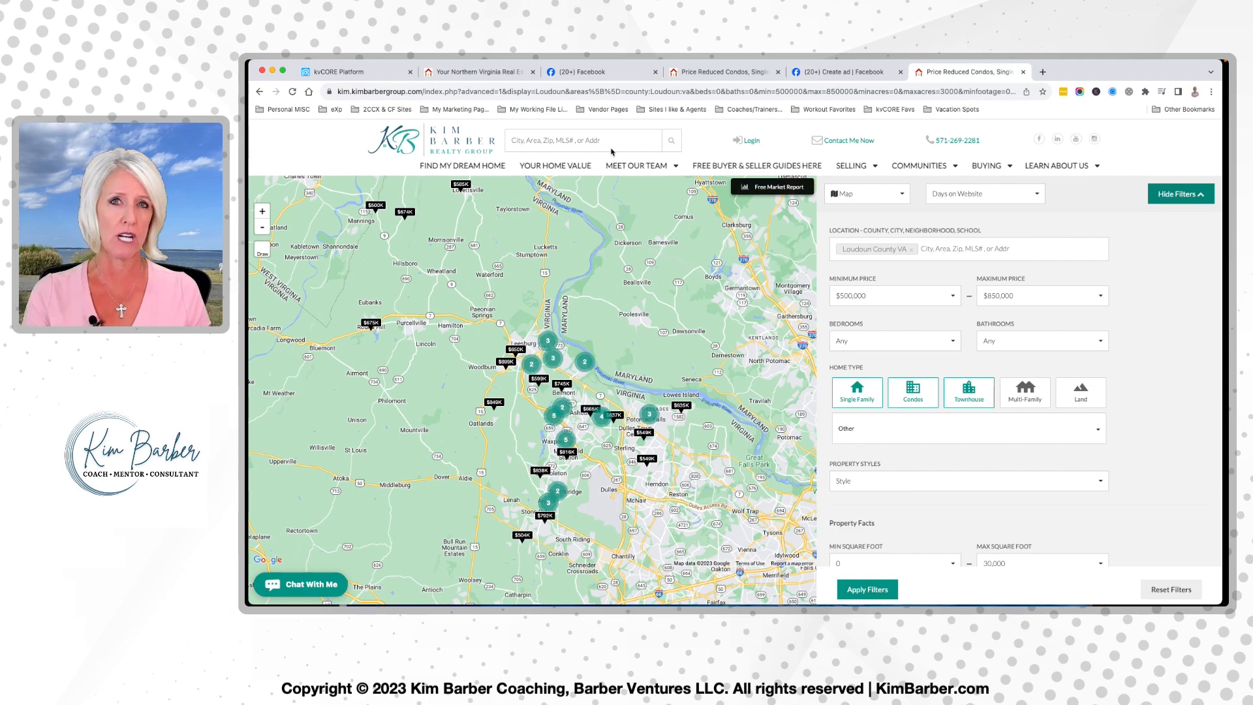
Switch to the Facebook business page, passing by the realty group's website home page, and review the published price-reduced homes post.
click(473, 72)
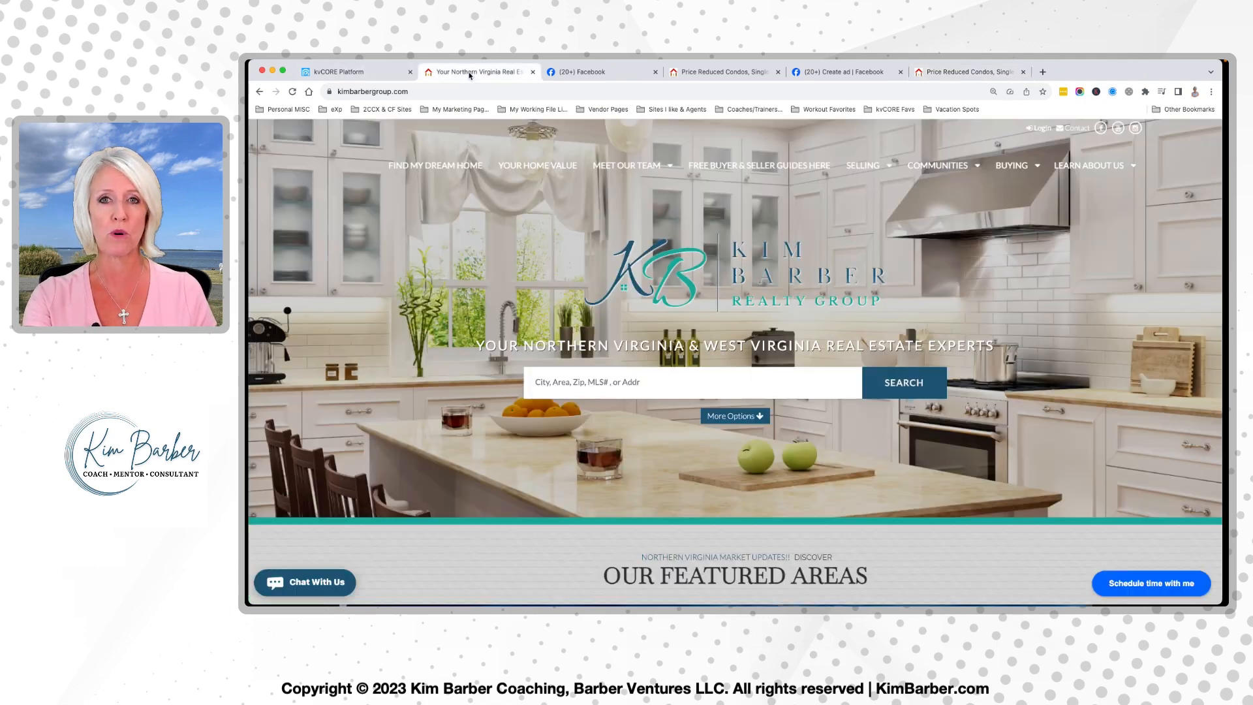
click(603, 75)
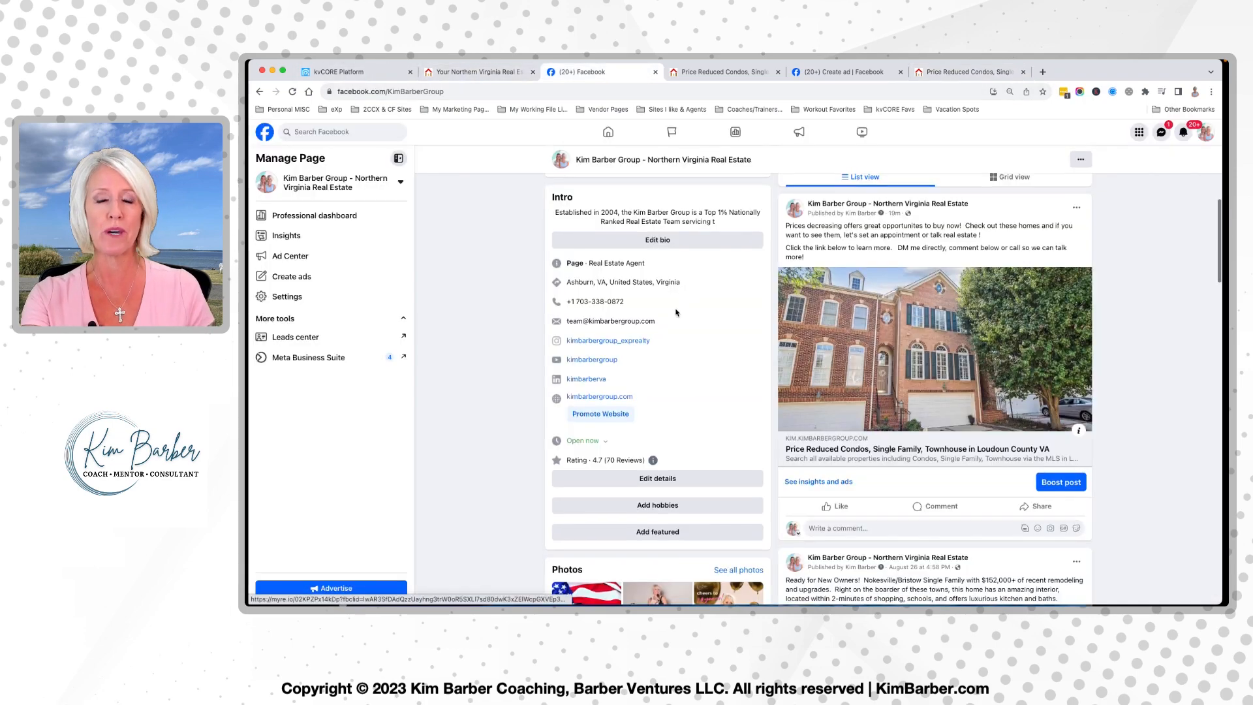
scroll(676, 313, up, 5)
scroll(676, 312, down, 5)
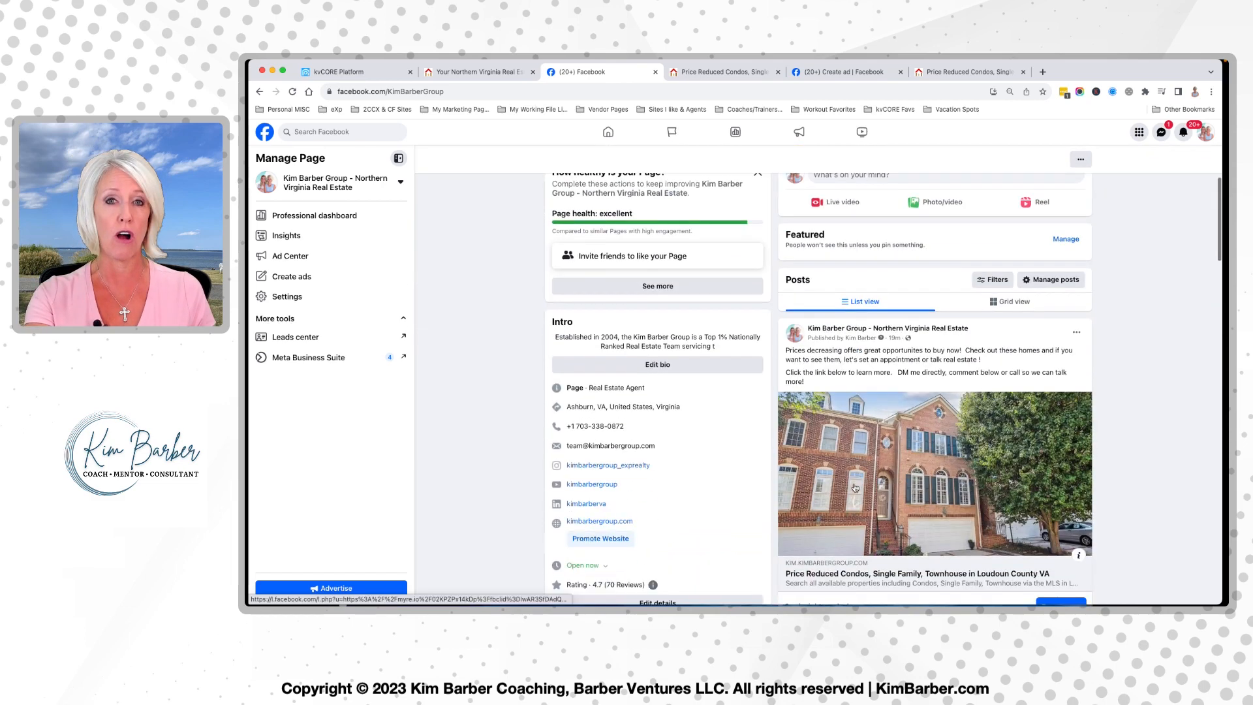